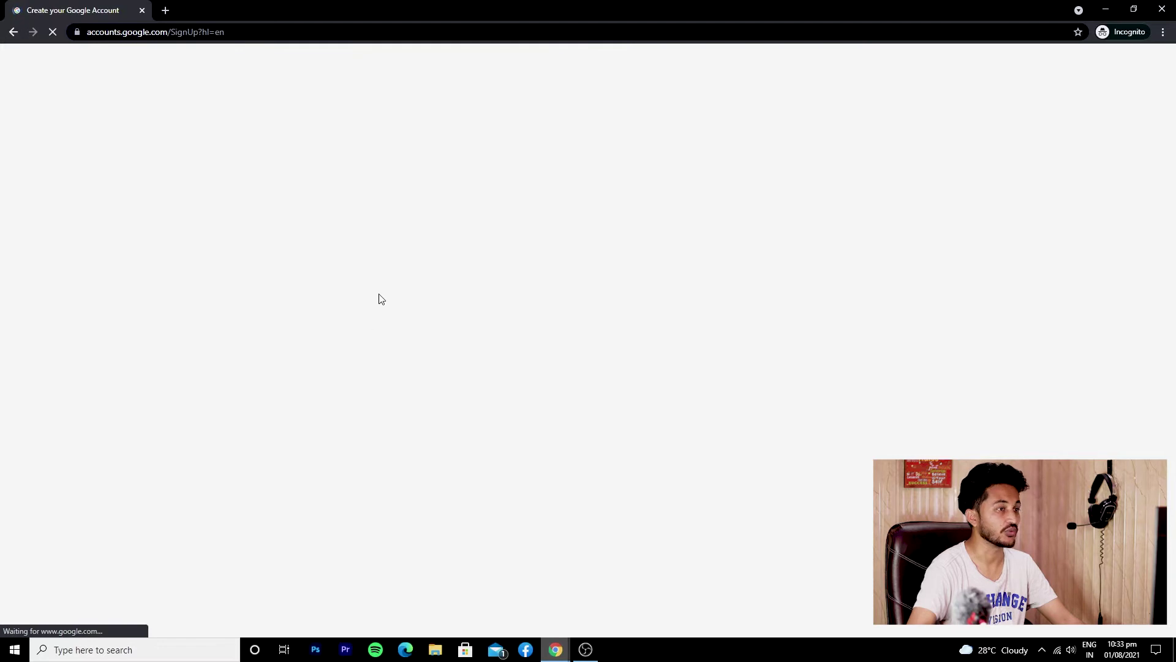
Enter the first and last name and begin typing the username
click(446, 256)
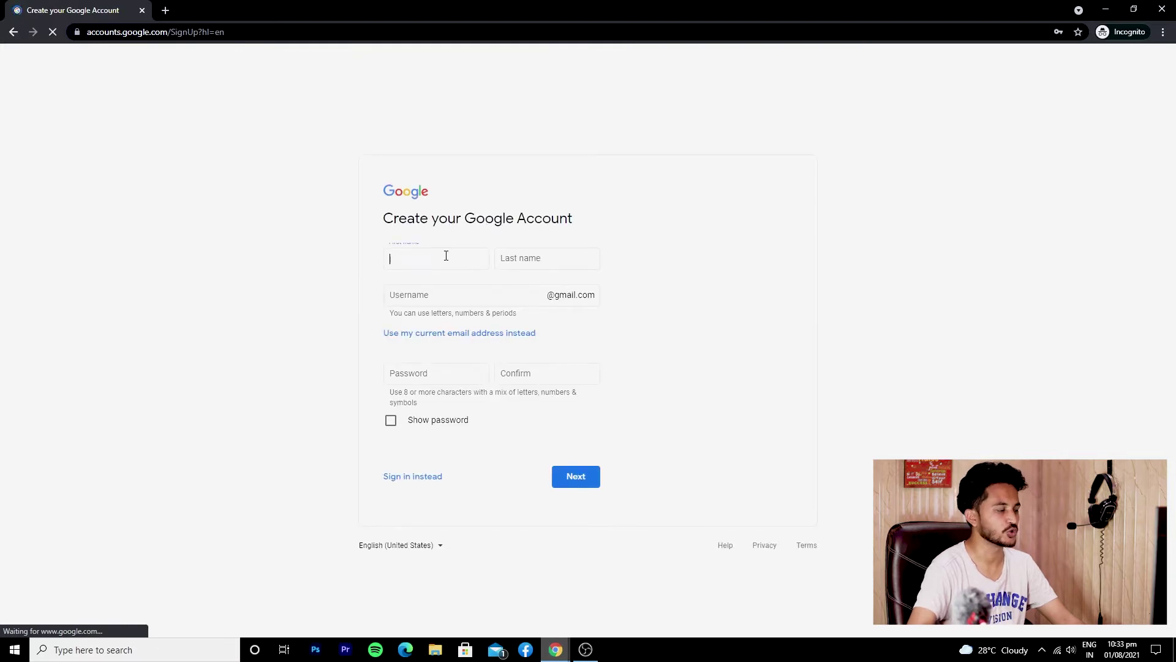
click(436, 300)
click(436, 253)
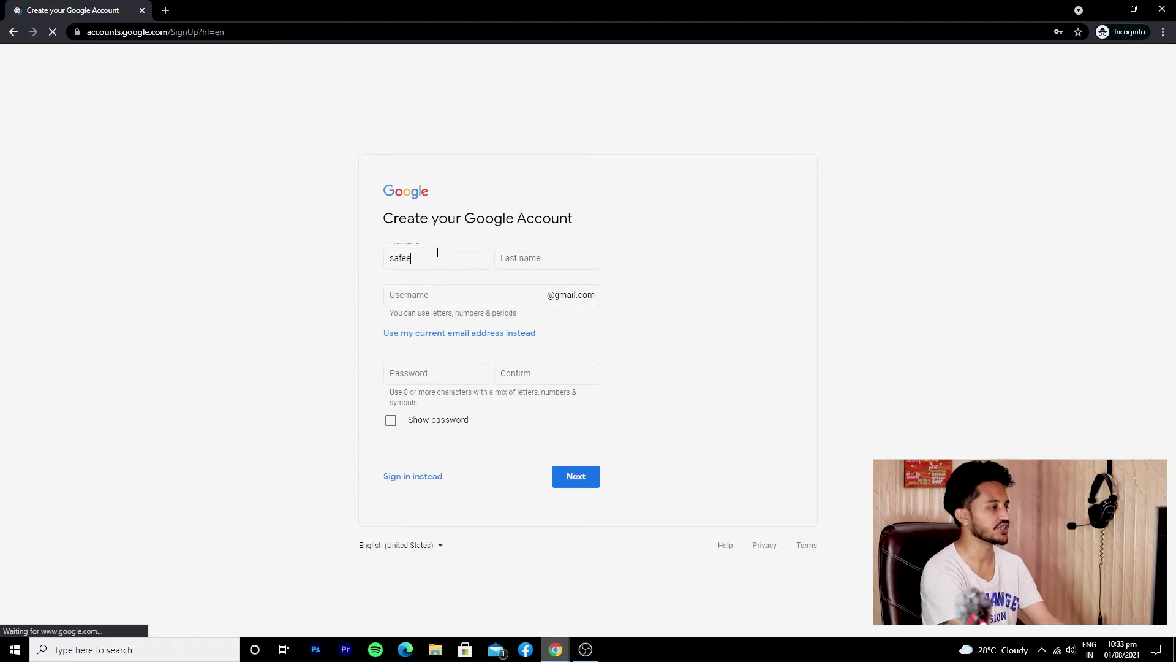
key(Tab)
text(ahmed)
key(Tab)
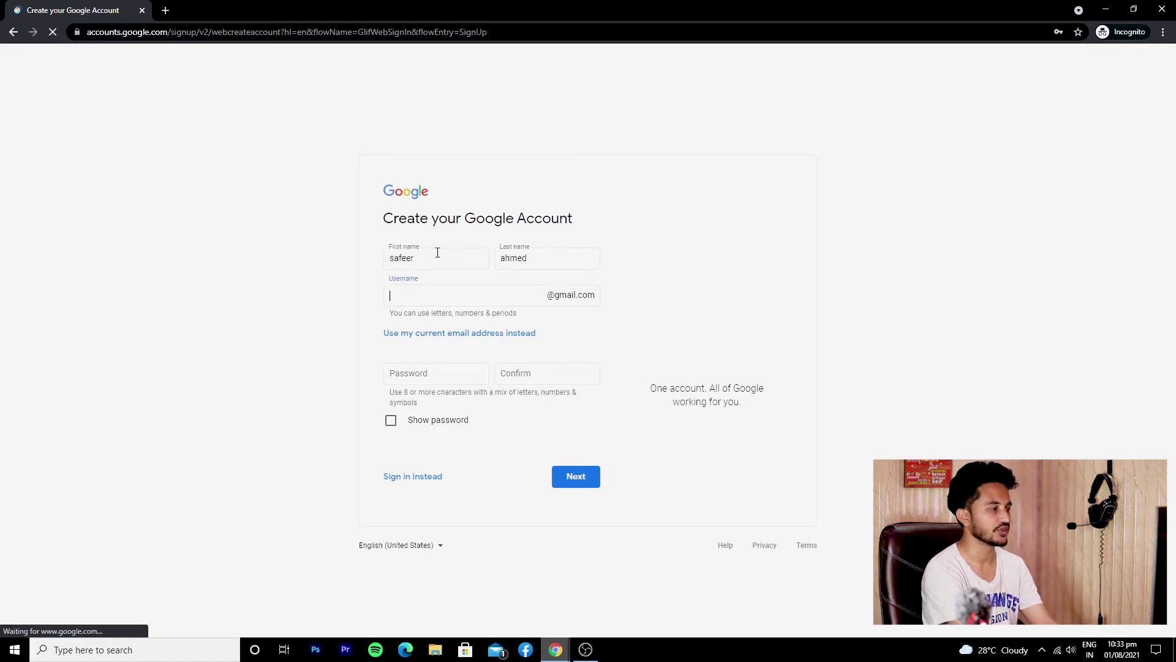
text(safee)
Correct the first name and complete the chosen username
click(437, 252)
text(rah)
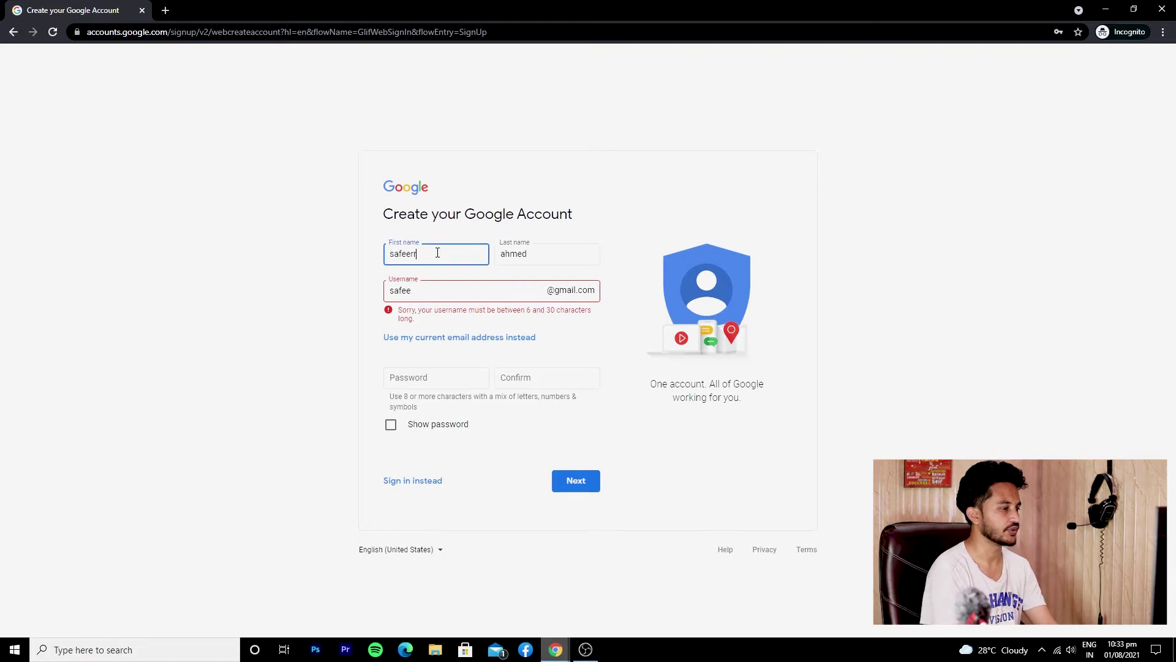
key(BackSpace)
click(434, 284)
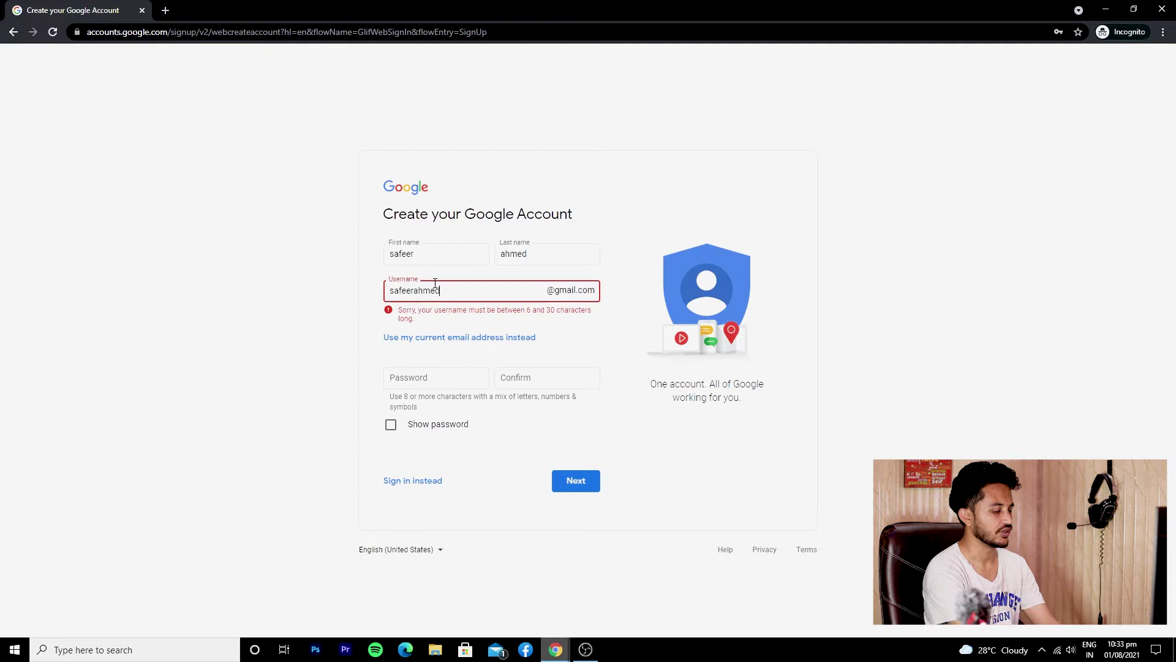
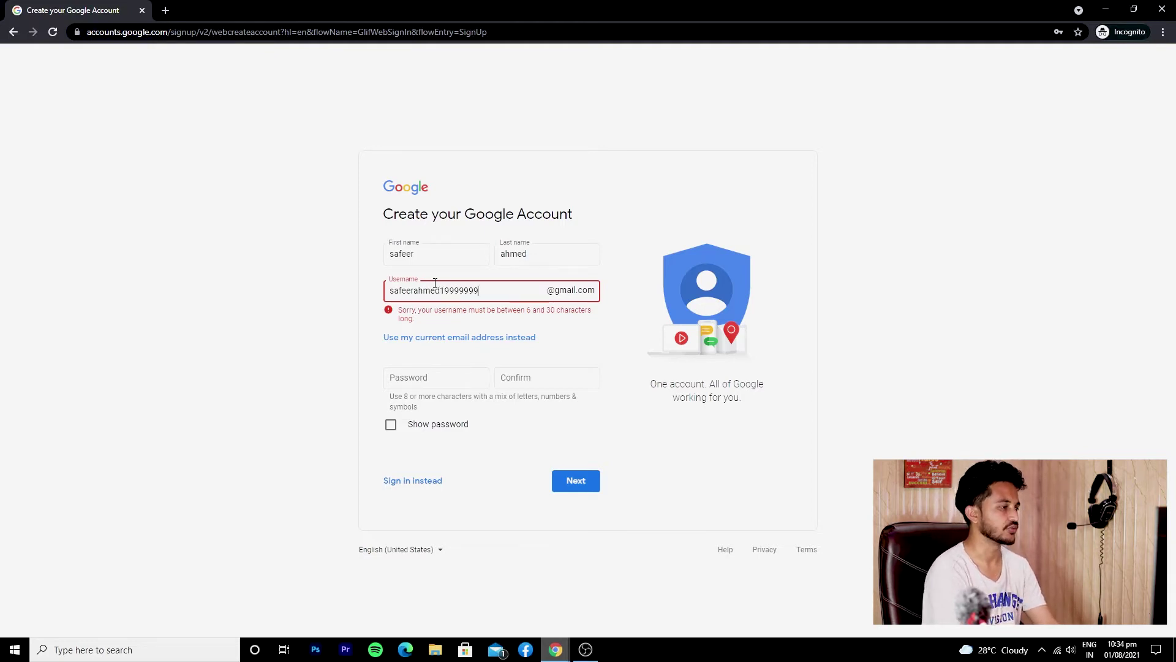
click(569, 321)
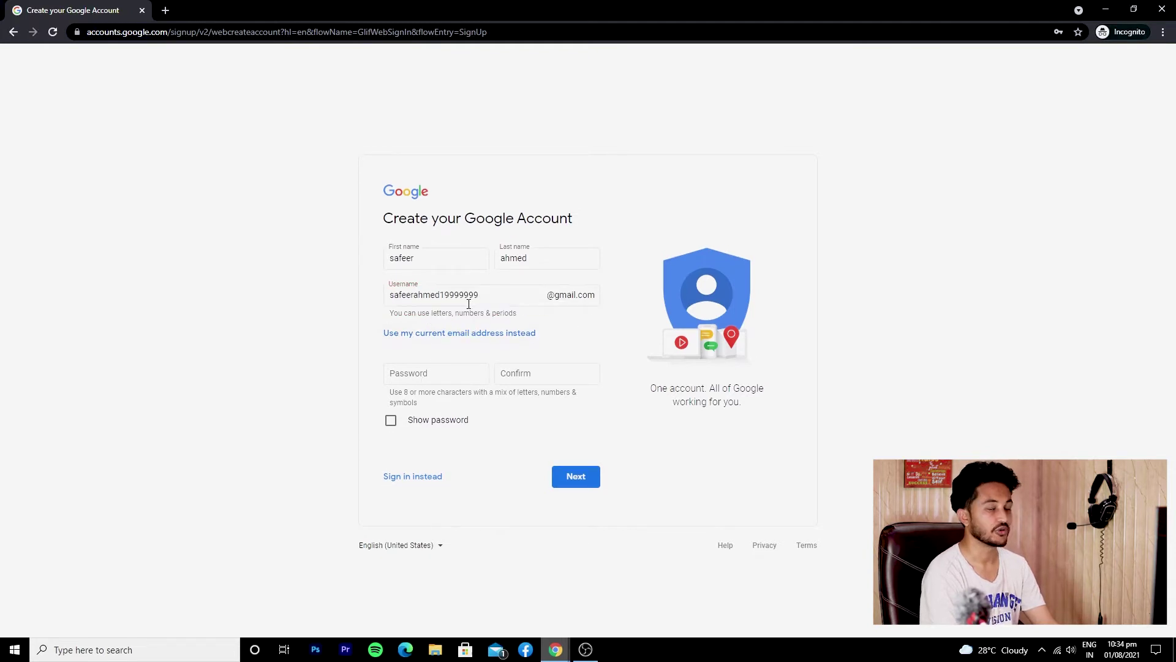
Enter the account password and its confirmation, fixing the rejected confirmation, and submit
click(443, 377)
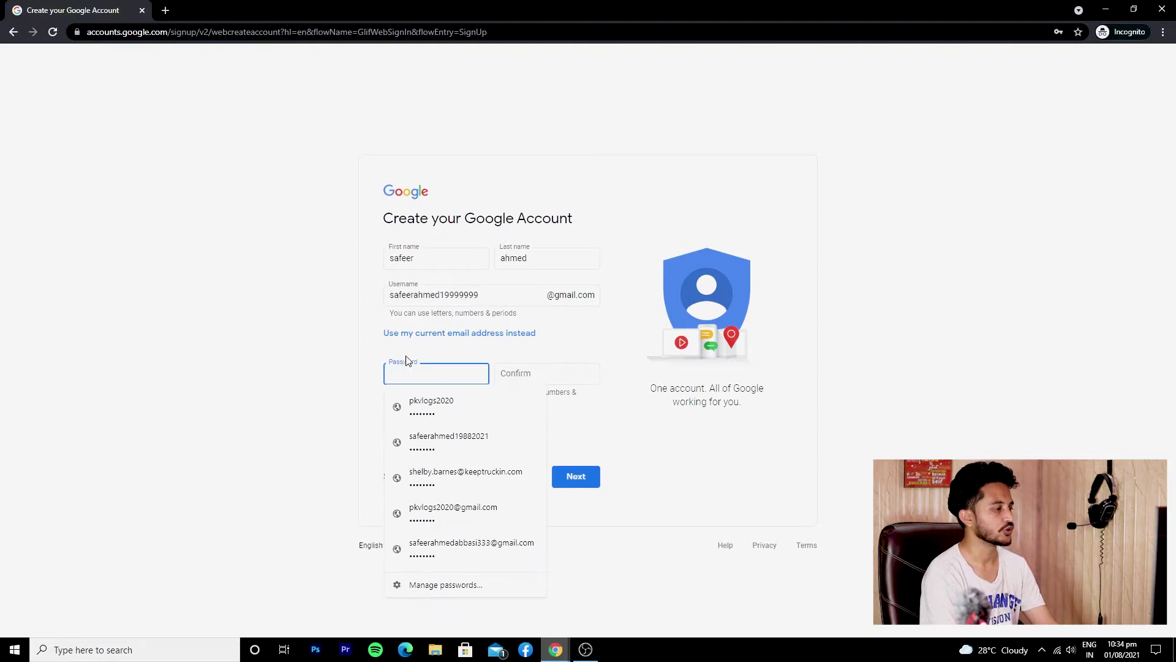
click(411, 375)
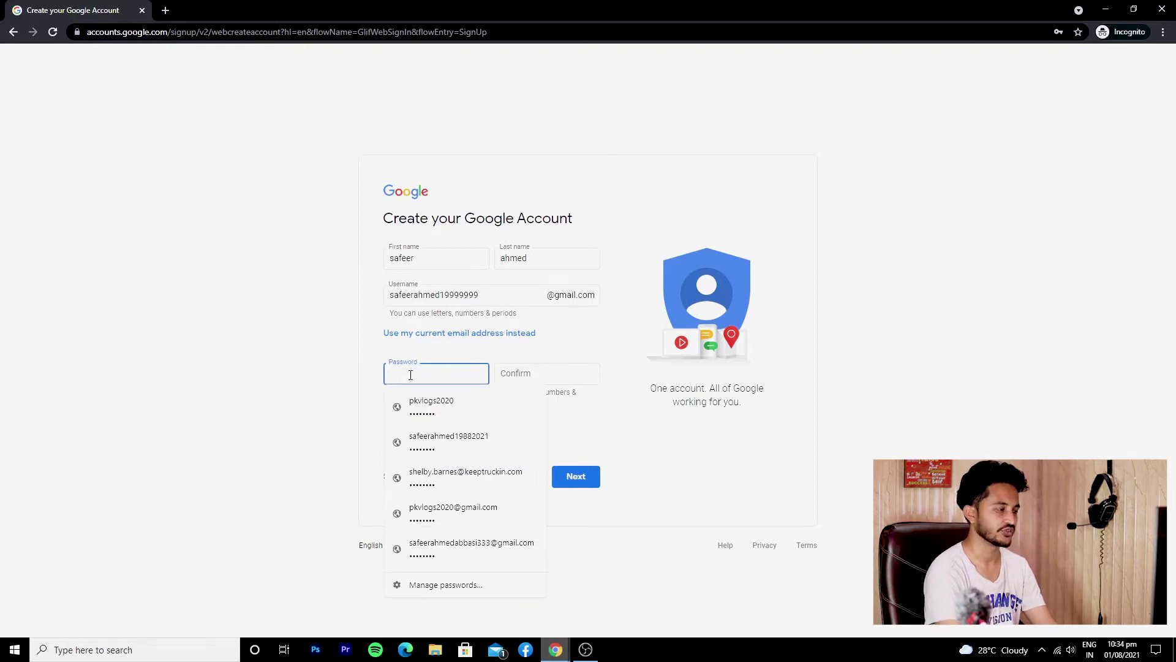
text(s)
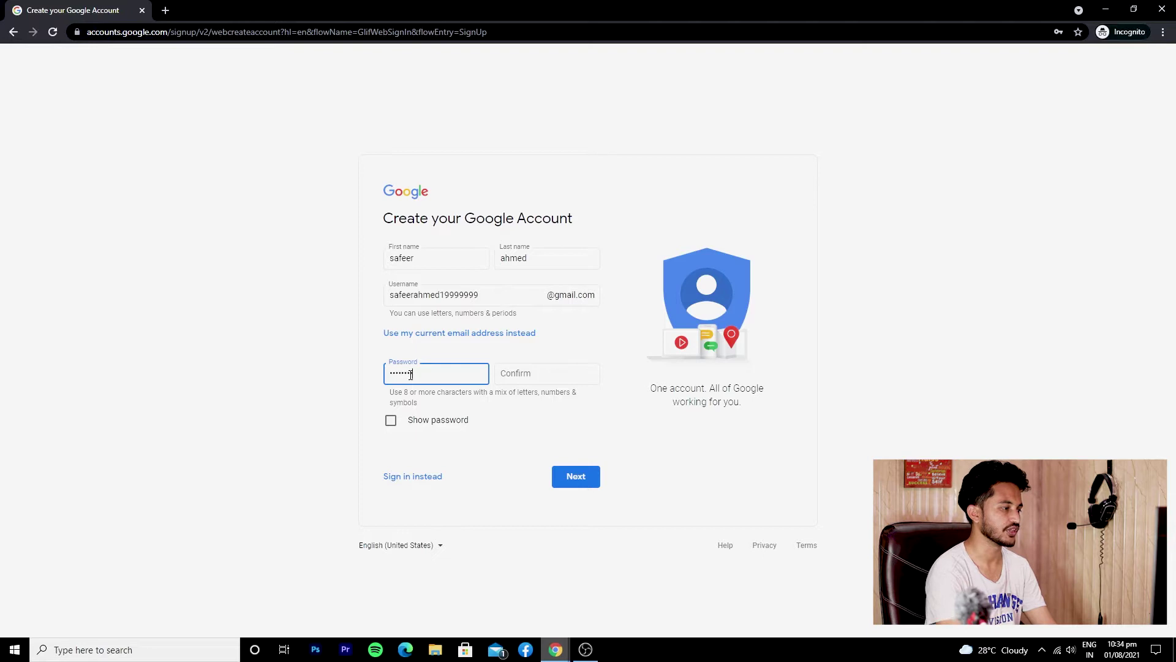
click(511, 368)
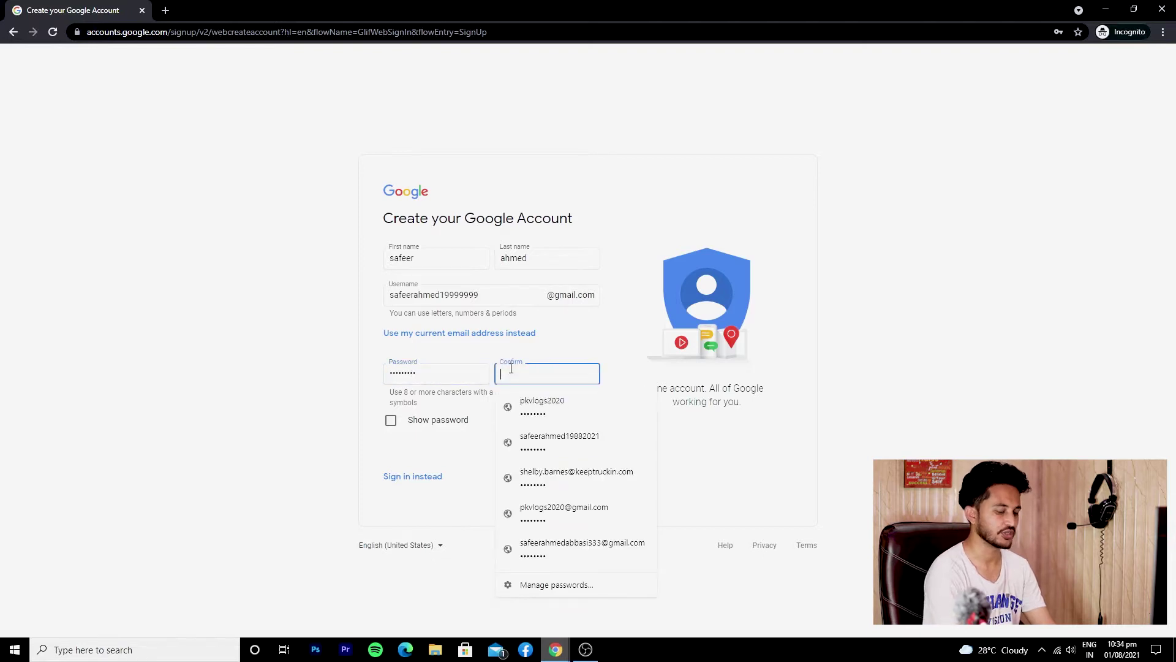
text(sa)
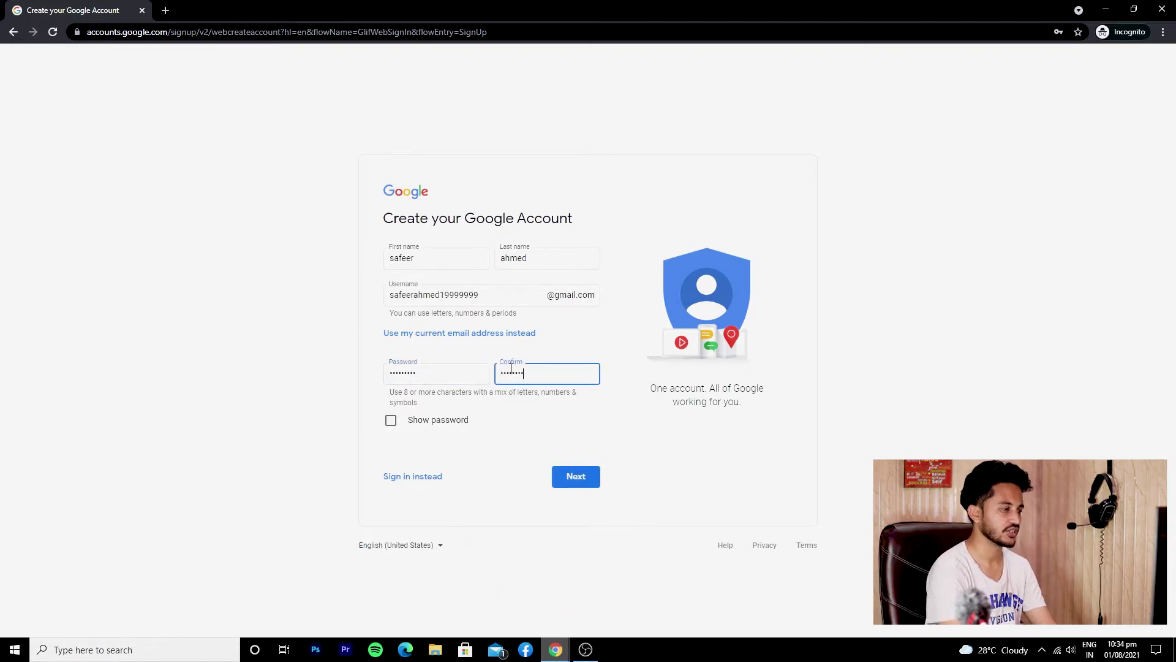
click(533, 420)
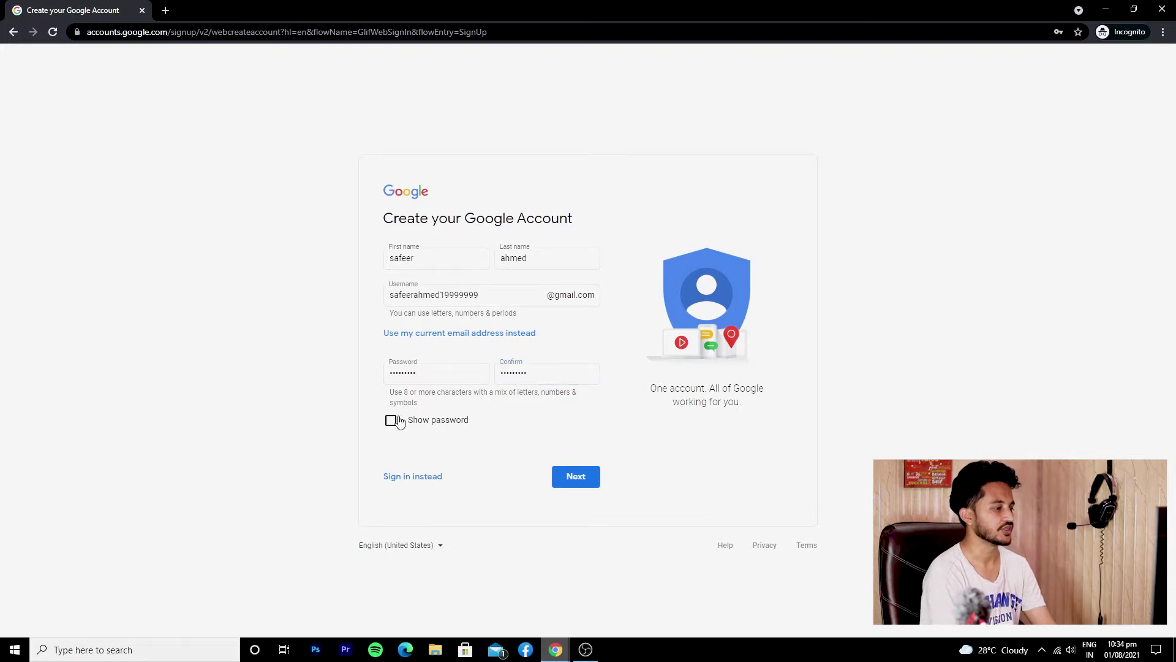
click(581, 479)
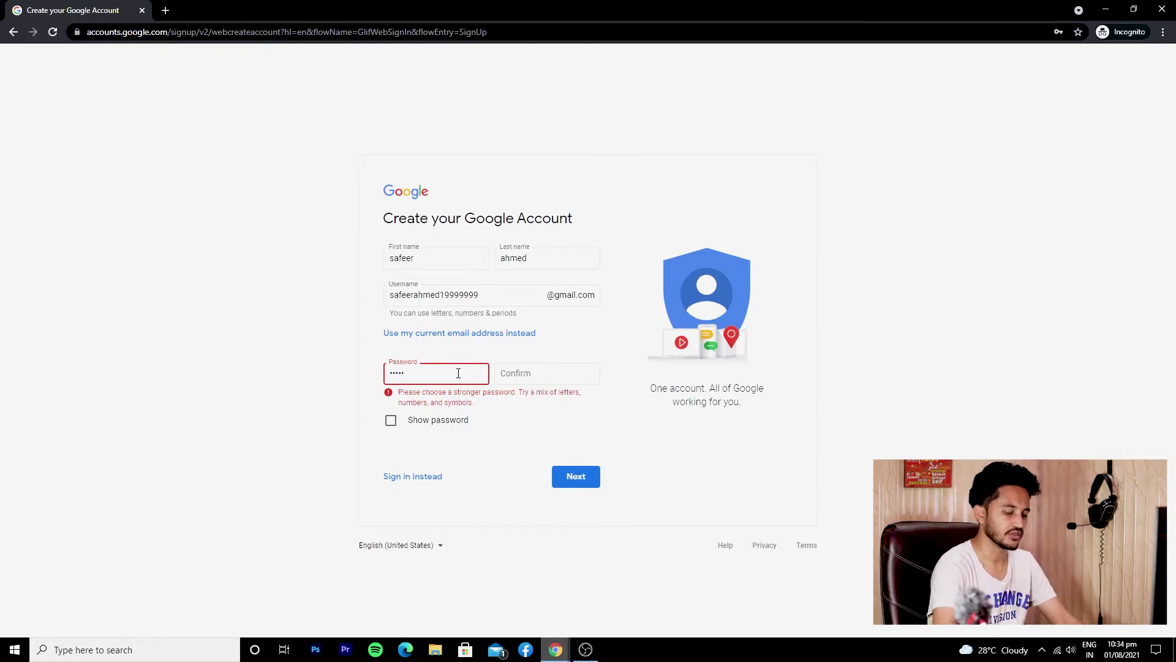
click(559, 377)
text(***)
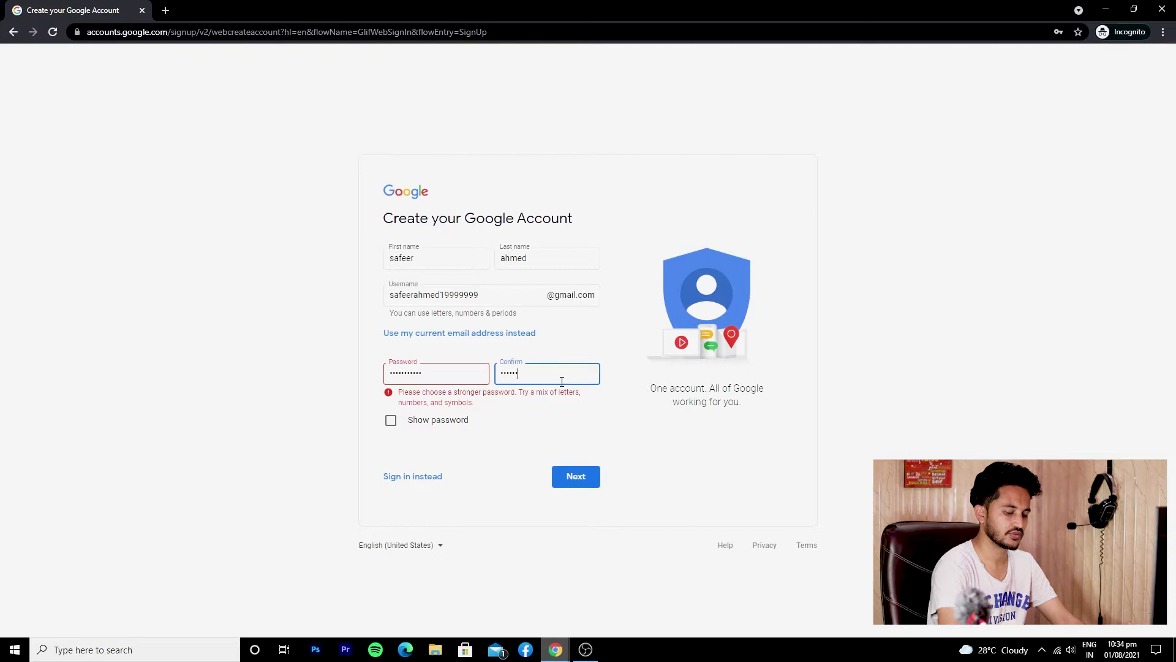
click(578, 483)
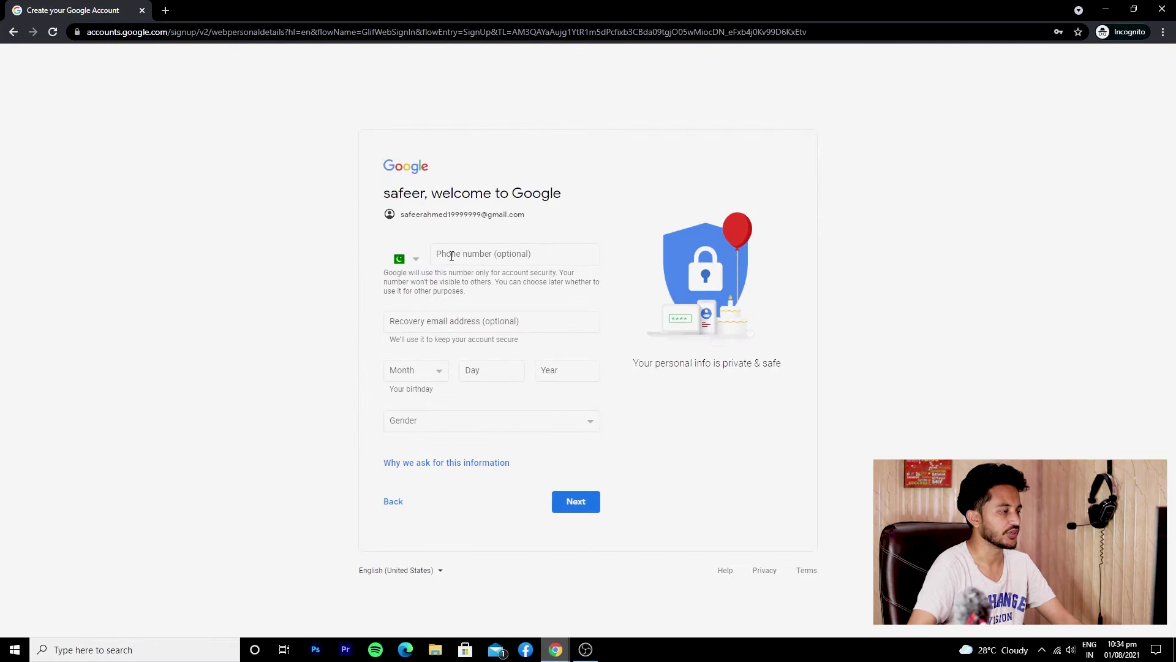
click(433, 313)
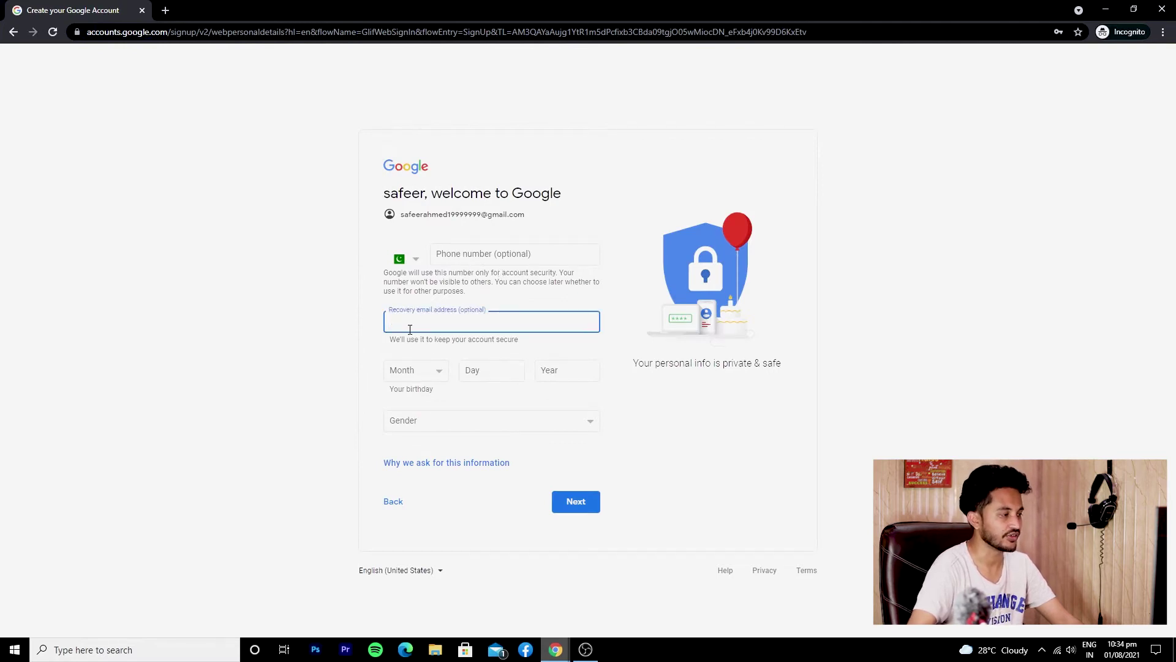
click(386, 340)
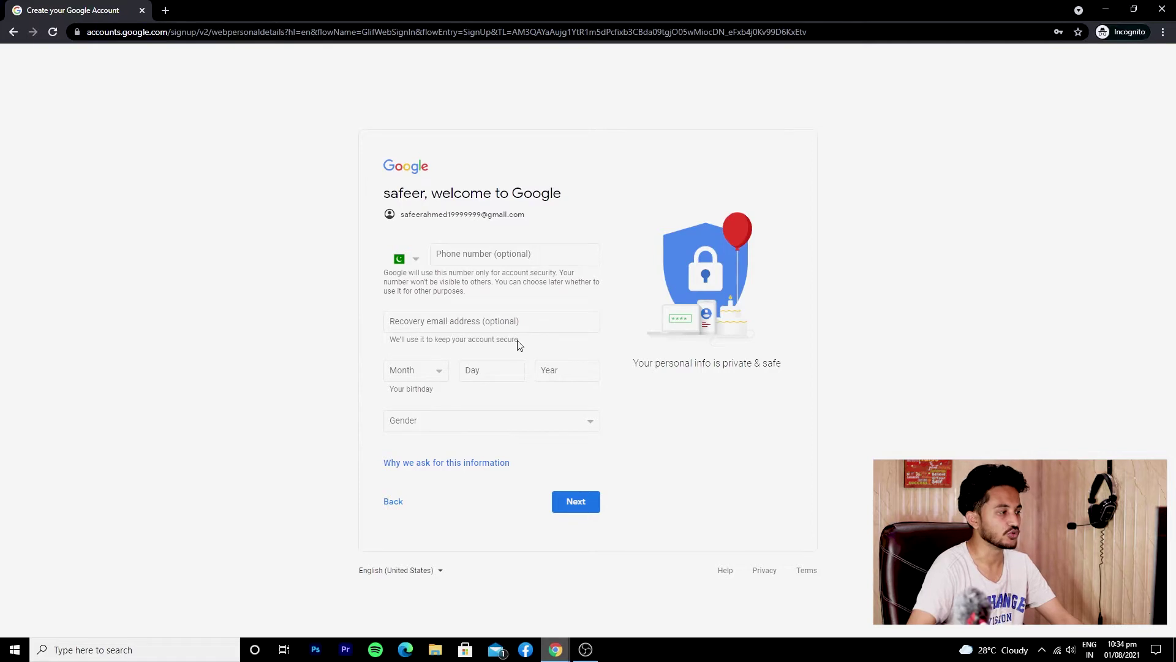
click(397, 376)
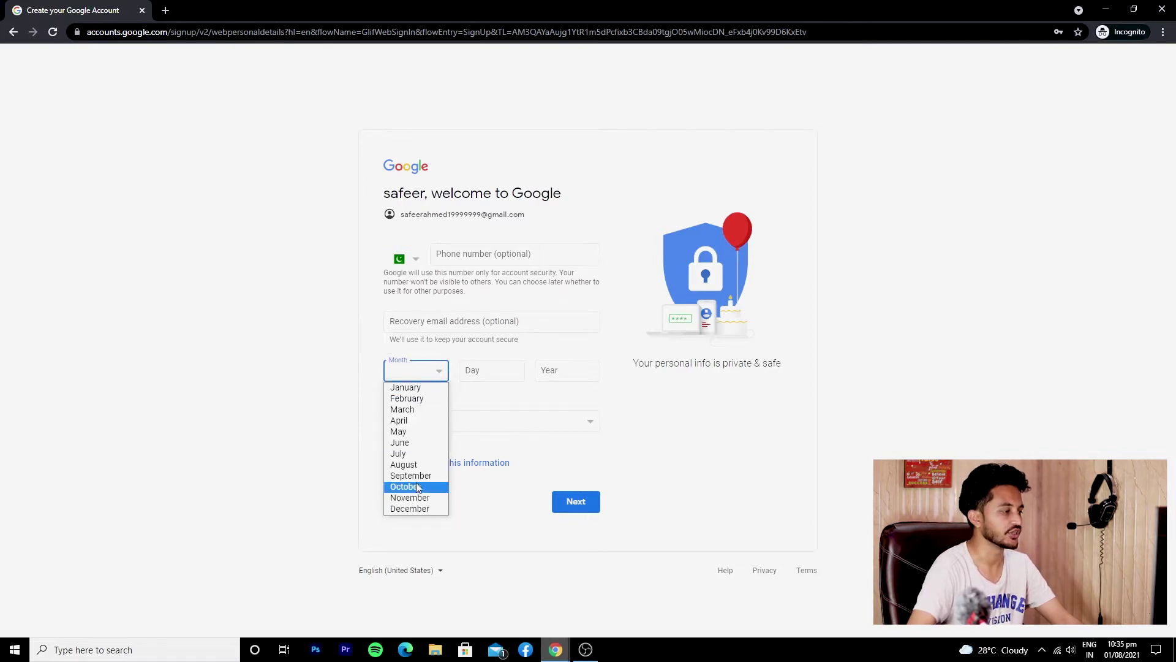
click(410, 497)
click(482, 372)
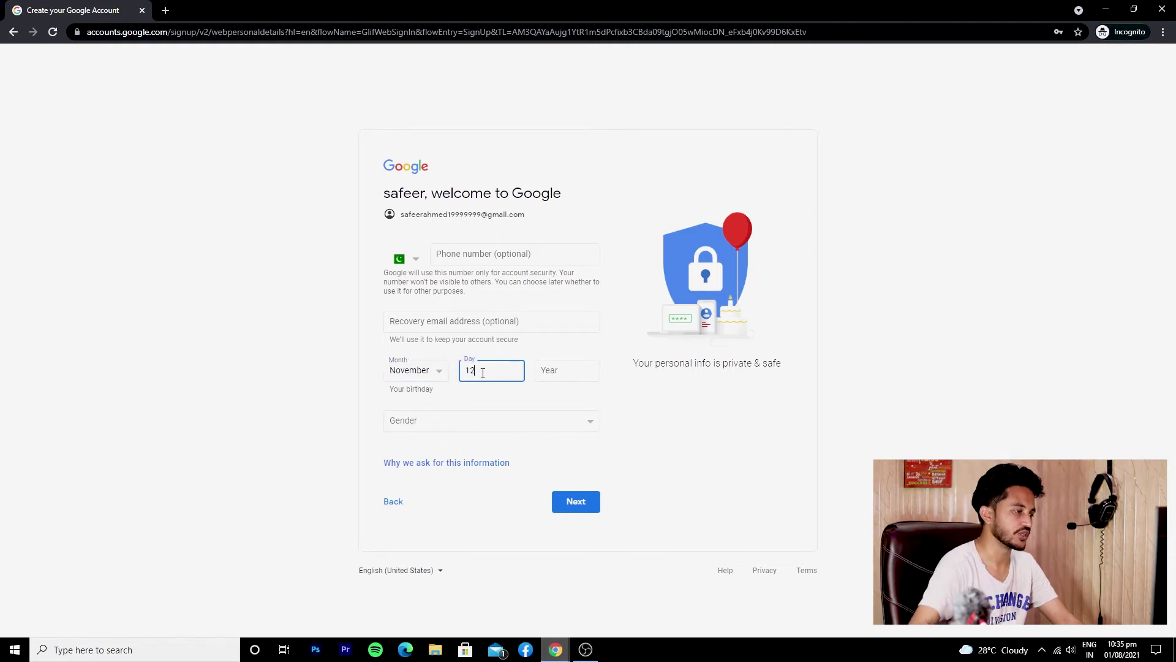
click(544, 374)
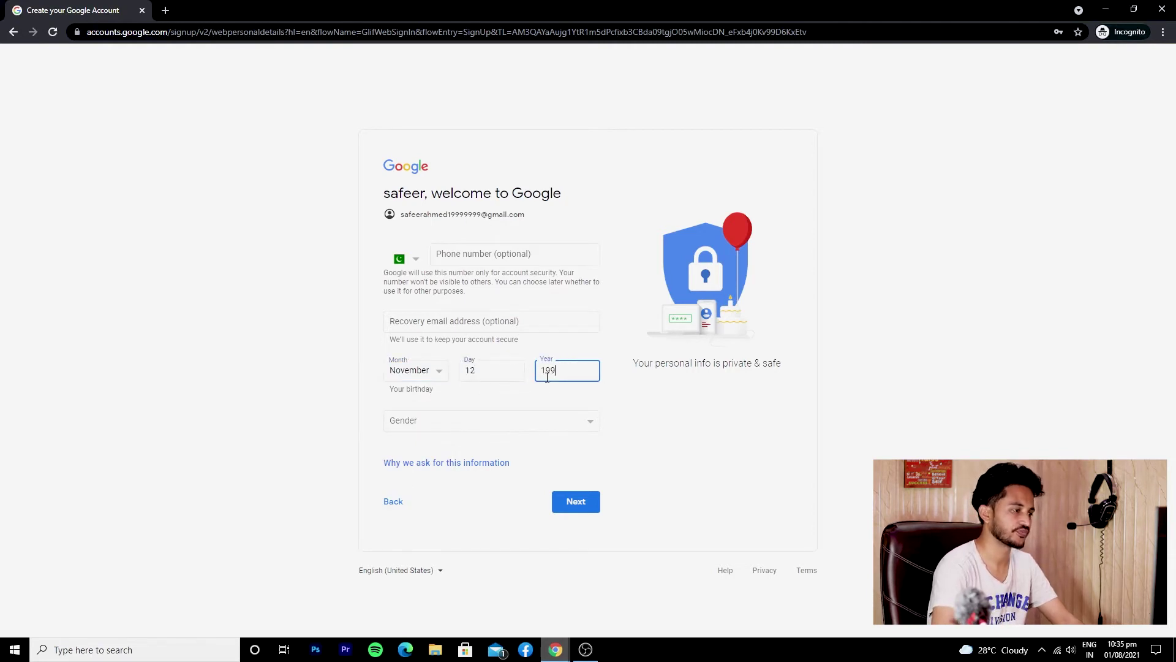
click(545, 420)
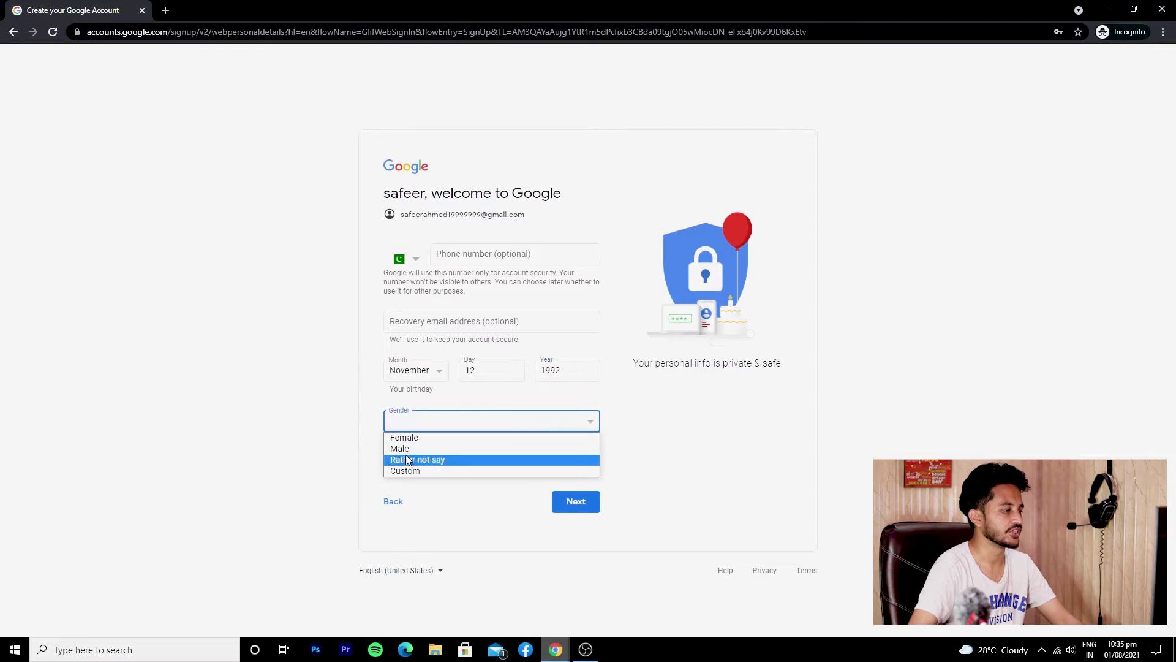
click(484, 446)
click(573, 503)
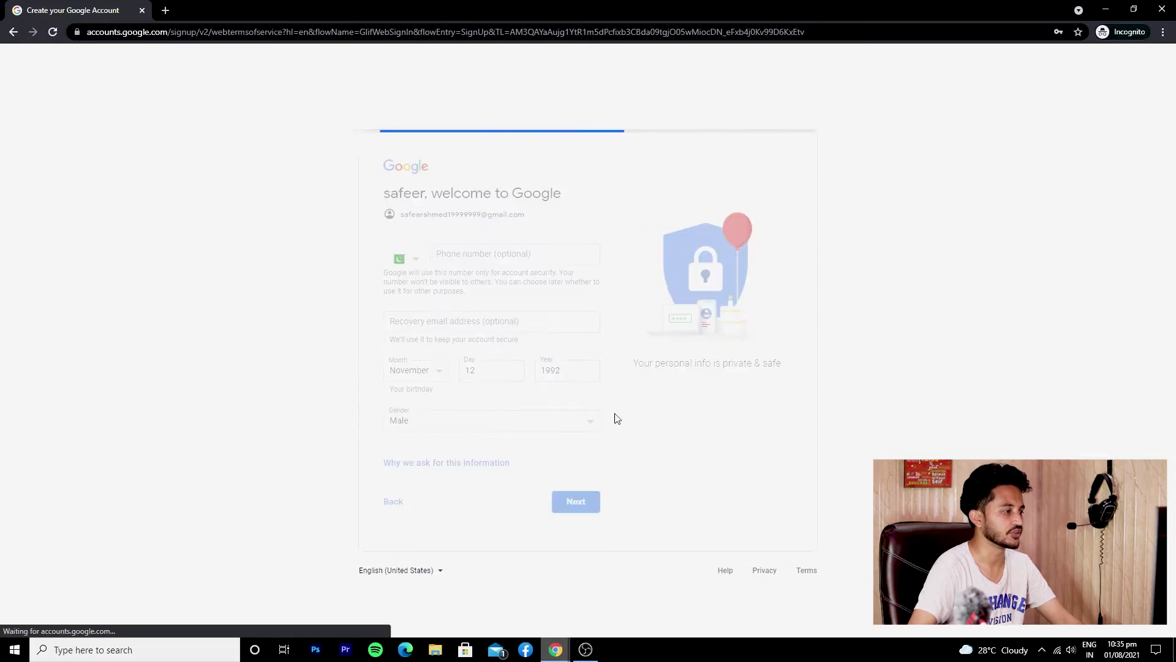
Accept the Privacy and Terms agreement to finish creating the account
scroll(582, 362, down, 7)
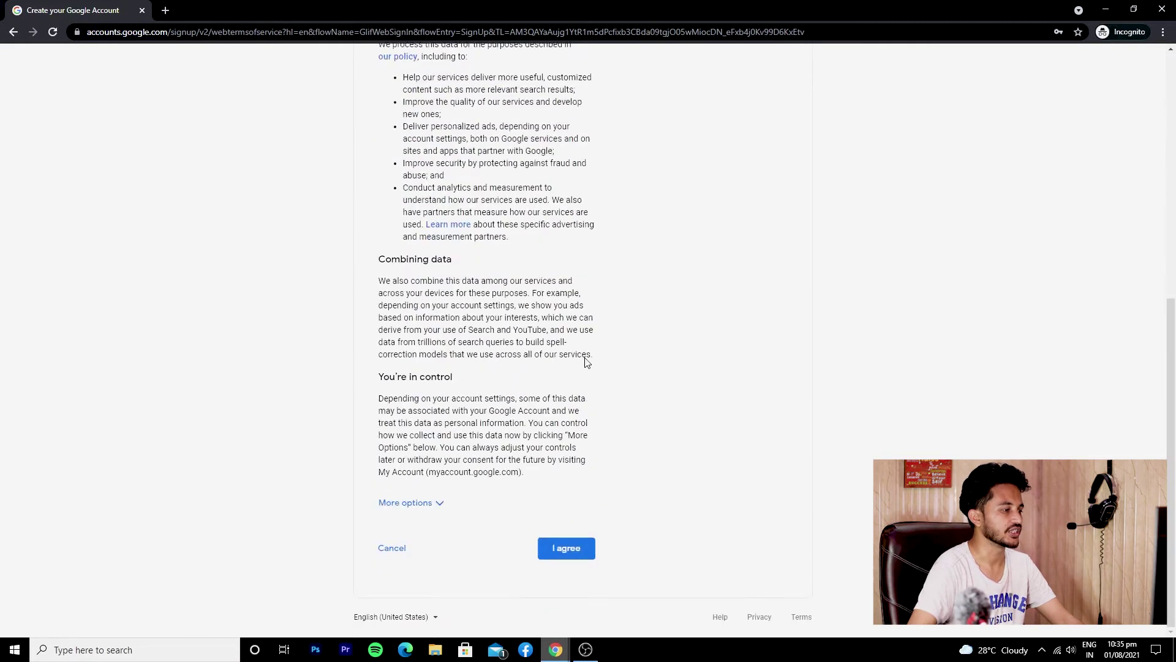
click(576, 550)
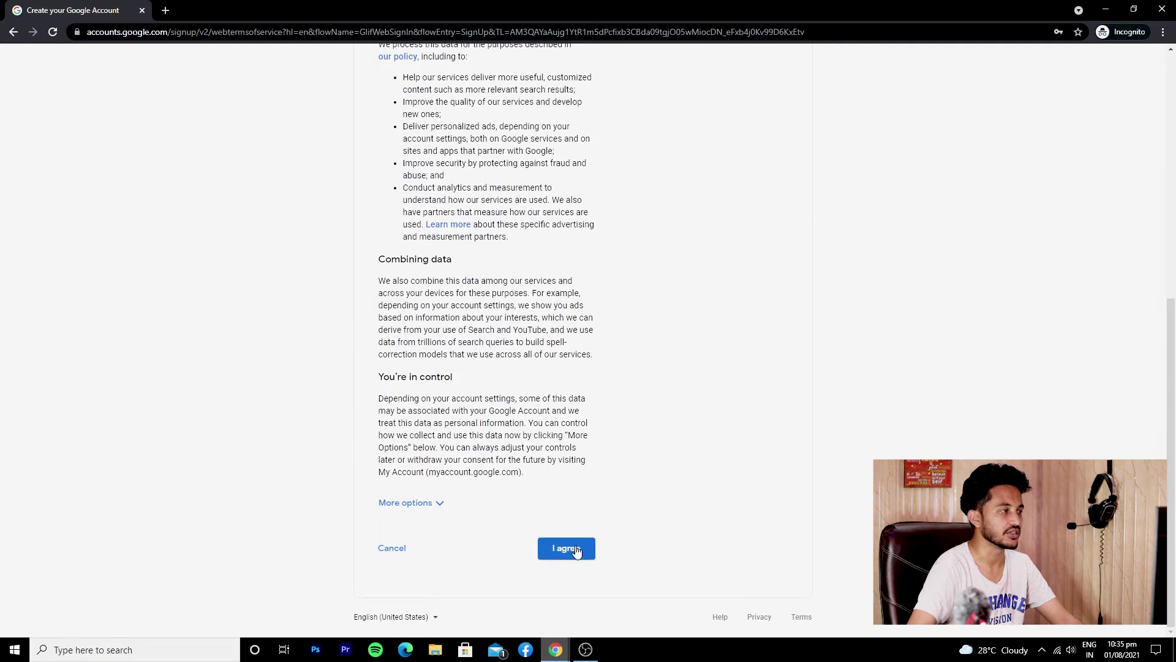
scroll(577, 426, down, 7)
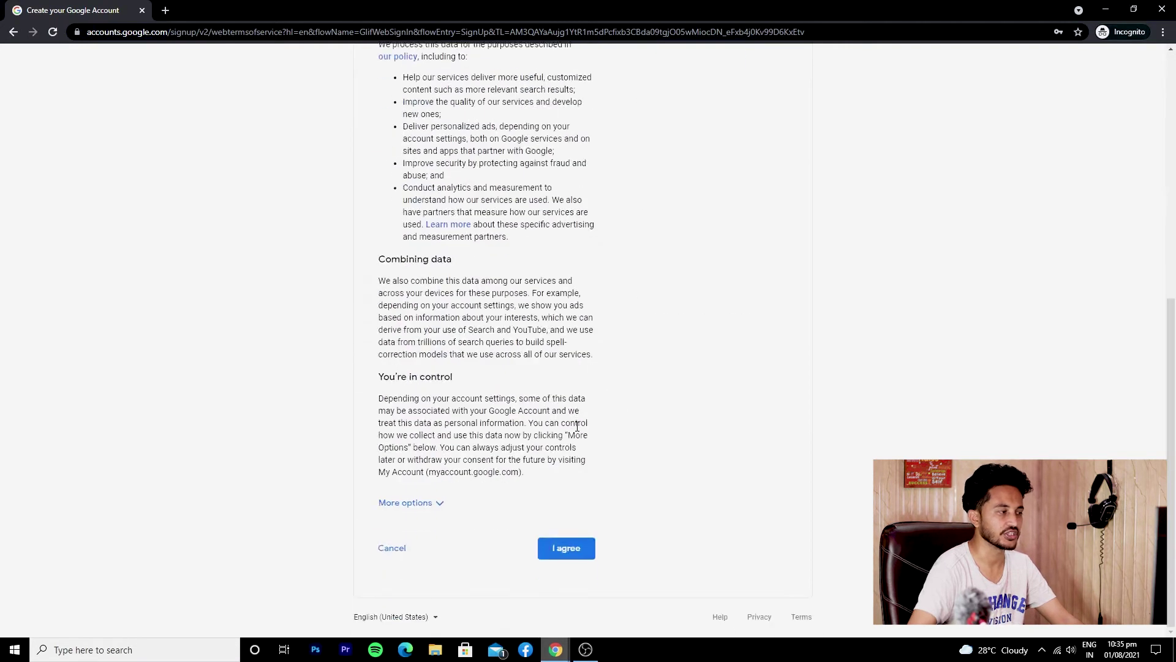
click(574, 554)
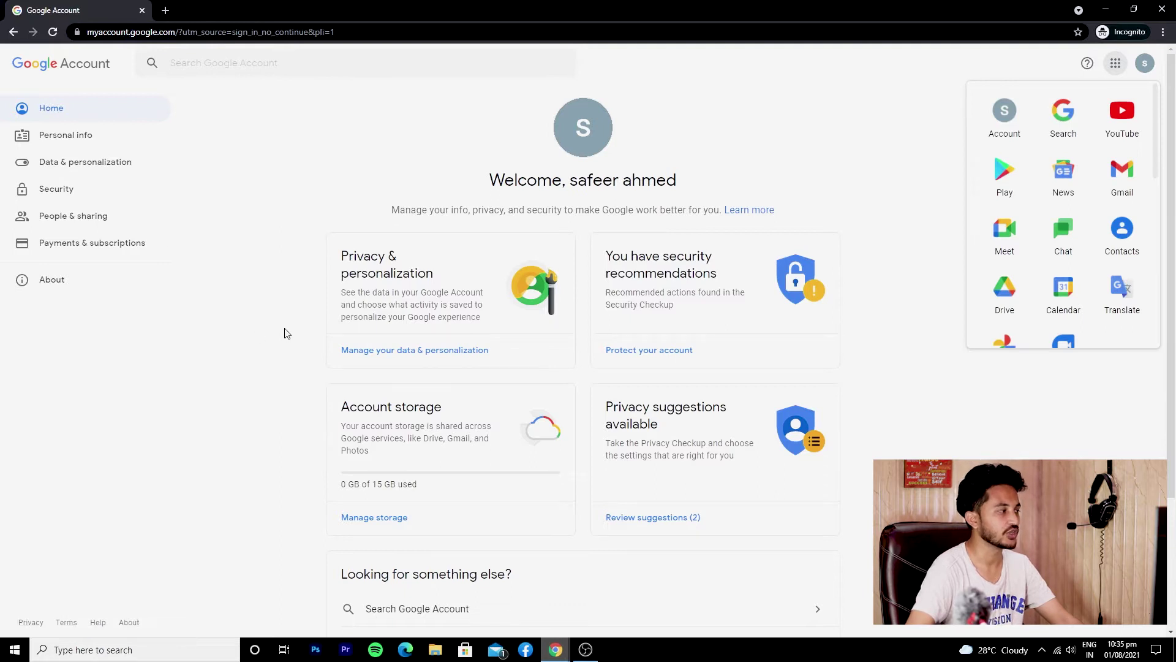
Go to the account's Security settings and open 2-Step Verification
click(96, 189)
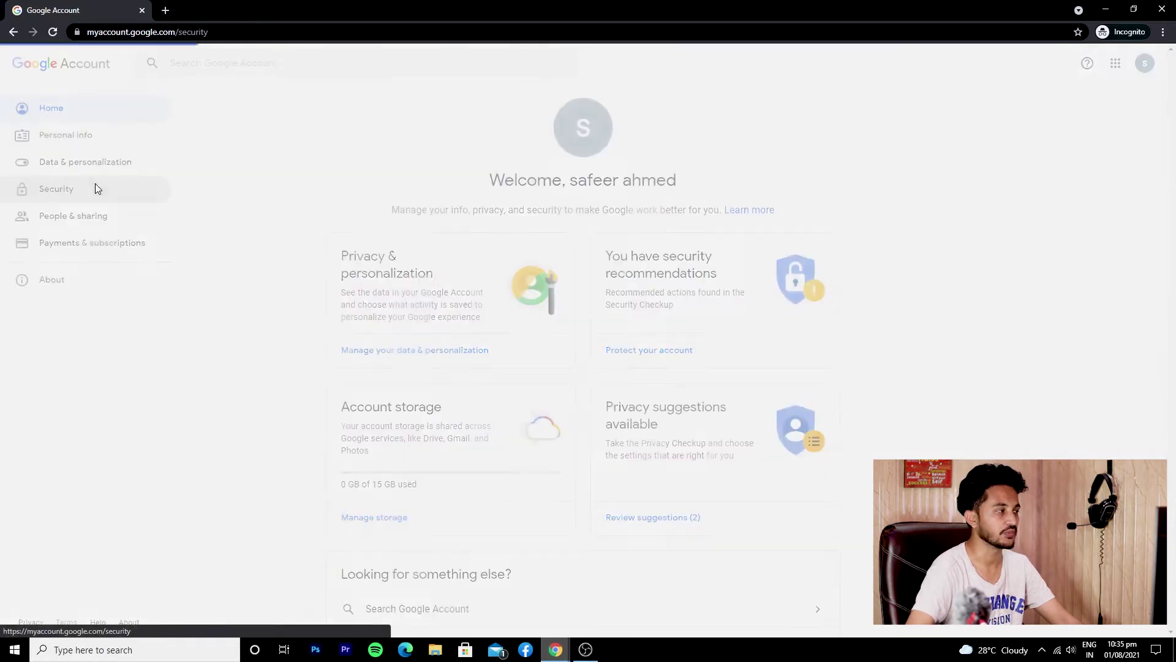
scroll(292, 333, down, 2)
scroll(292, 333, down, 3)
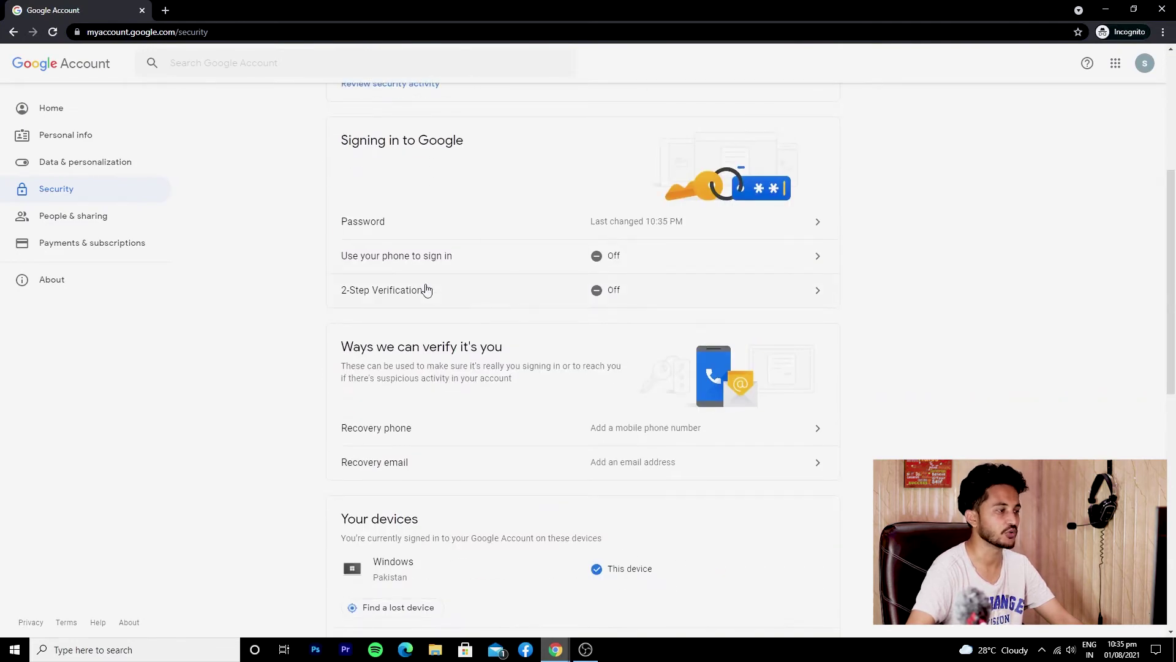
click(426, 290)
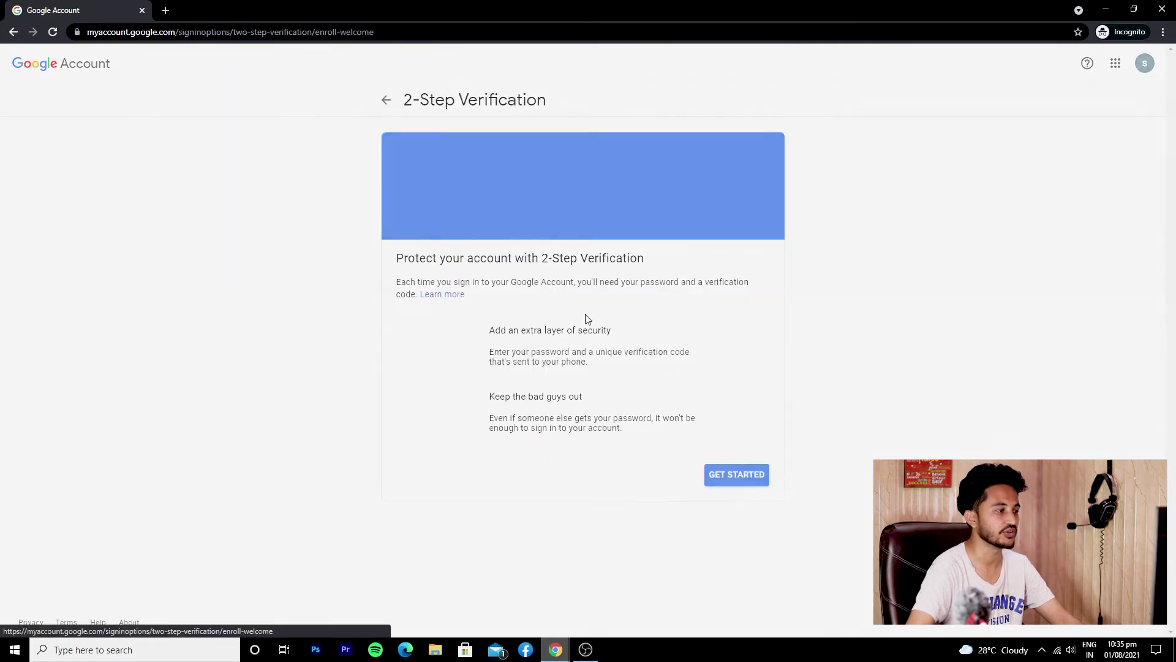
Start 2-Step Verification setup and re-verify with the account password
click(741, 476)
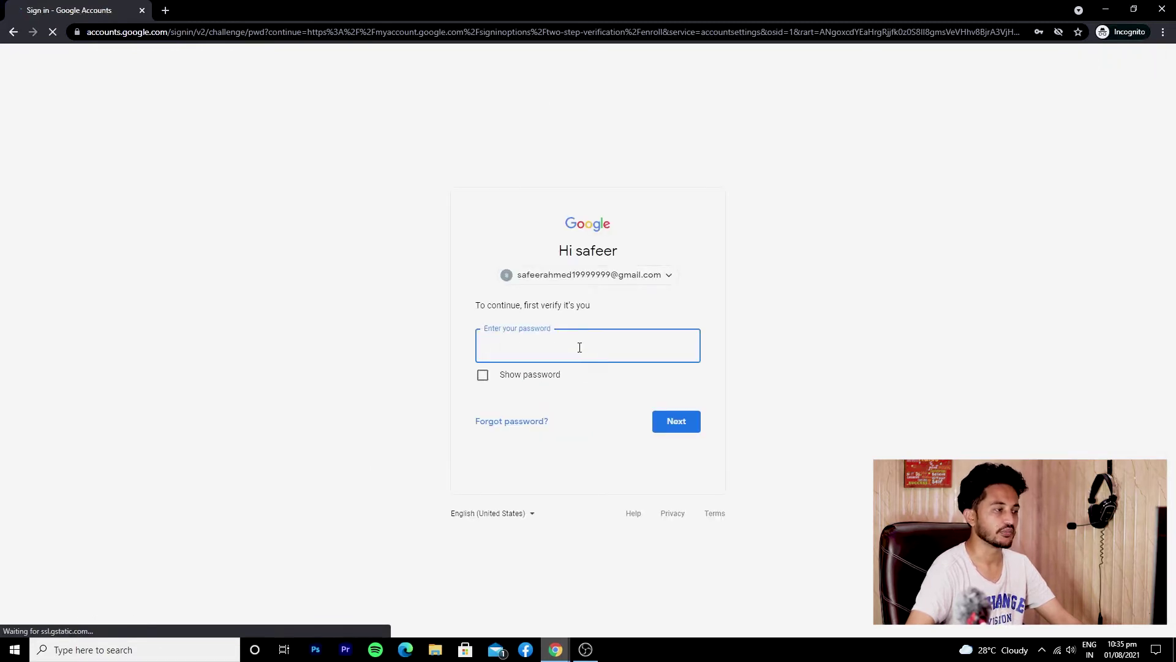
click(579, 348)
click(456, 330)
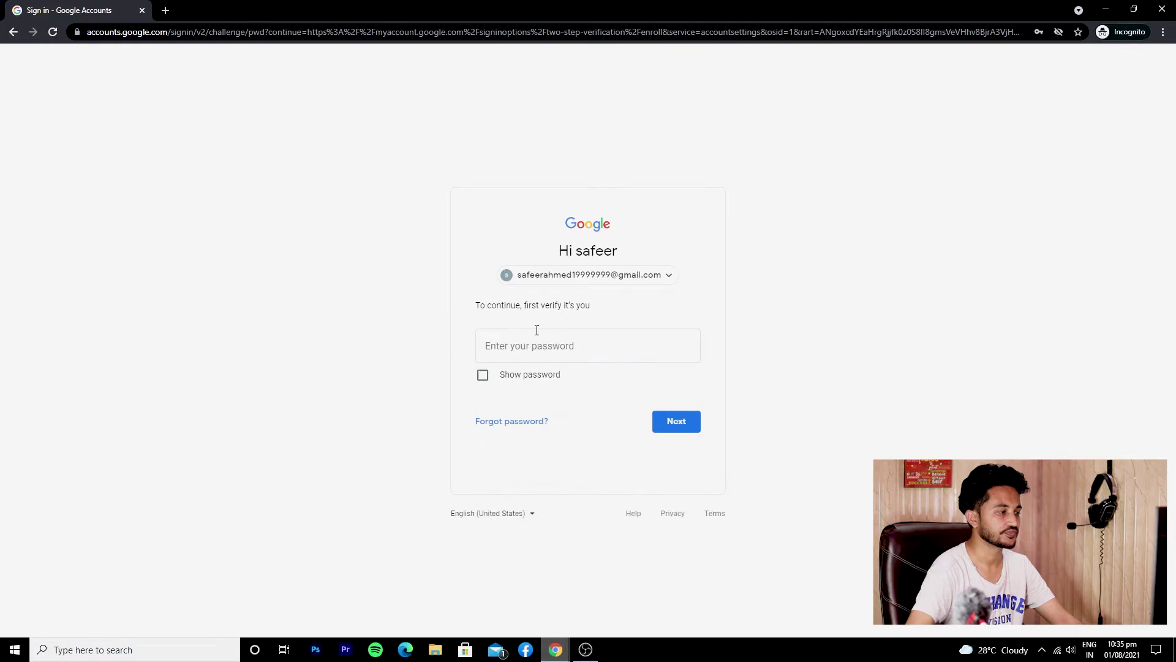
click(538, 343)
text(***)
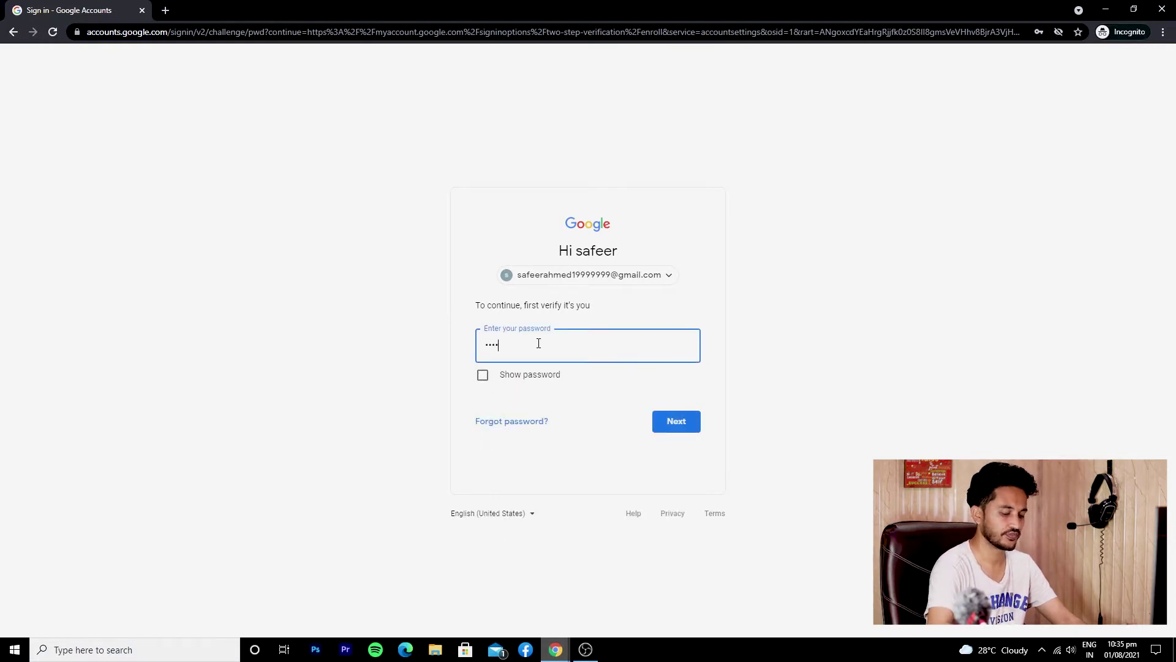
key(Return)
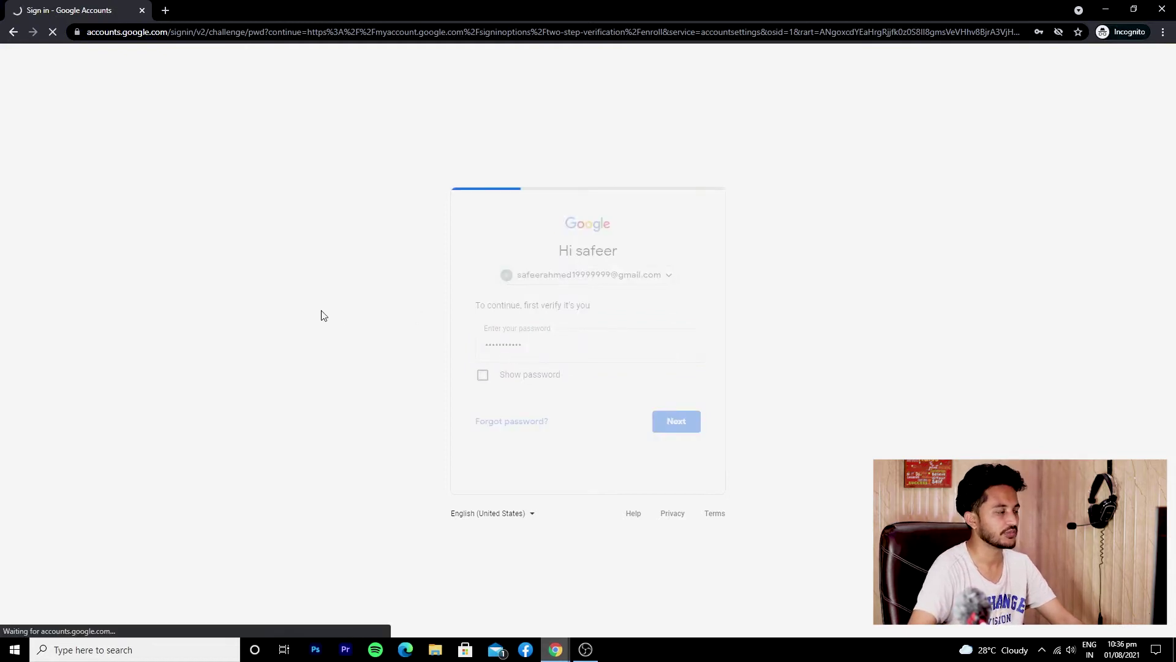
Abandon the phone number step and return to the Security page
click(488, 312)
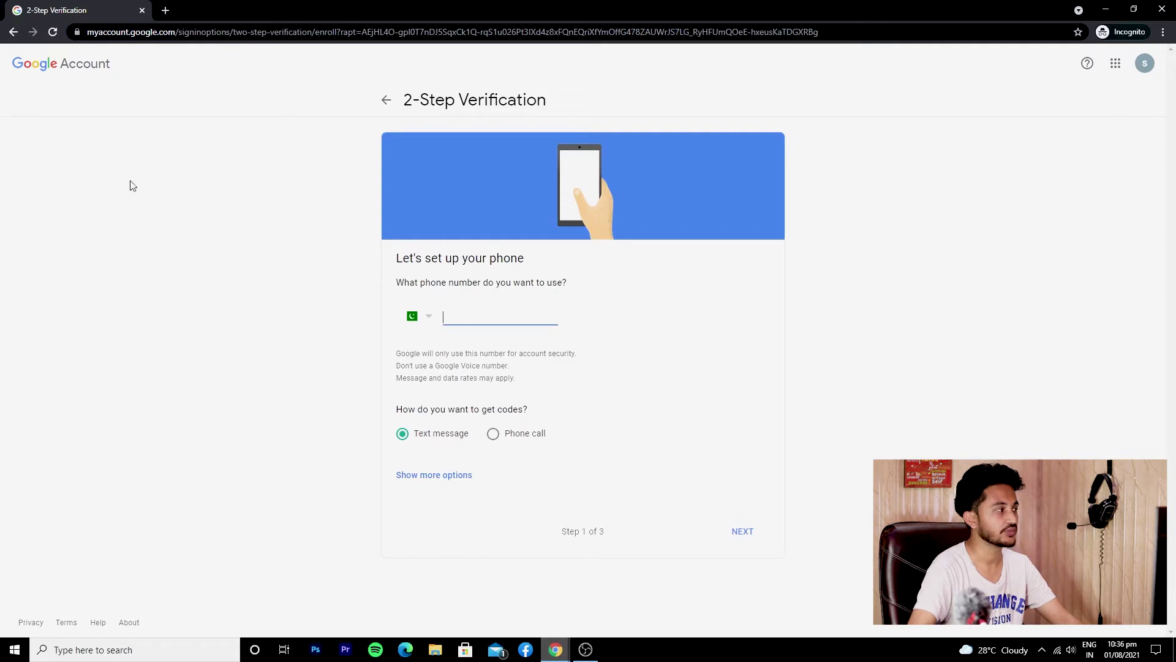
click(14, 32)
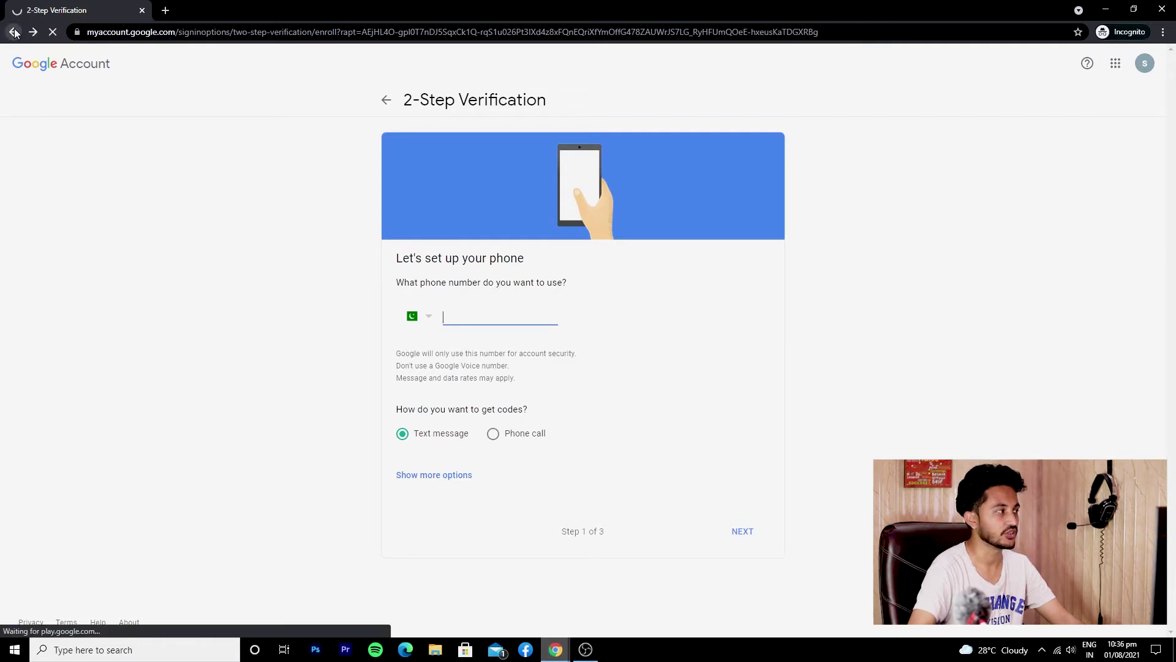
click(14, 31)
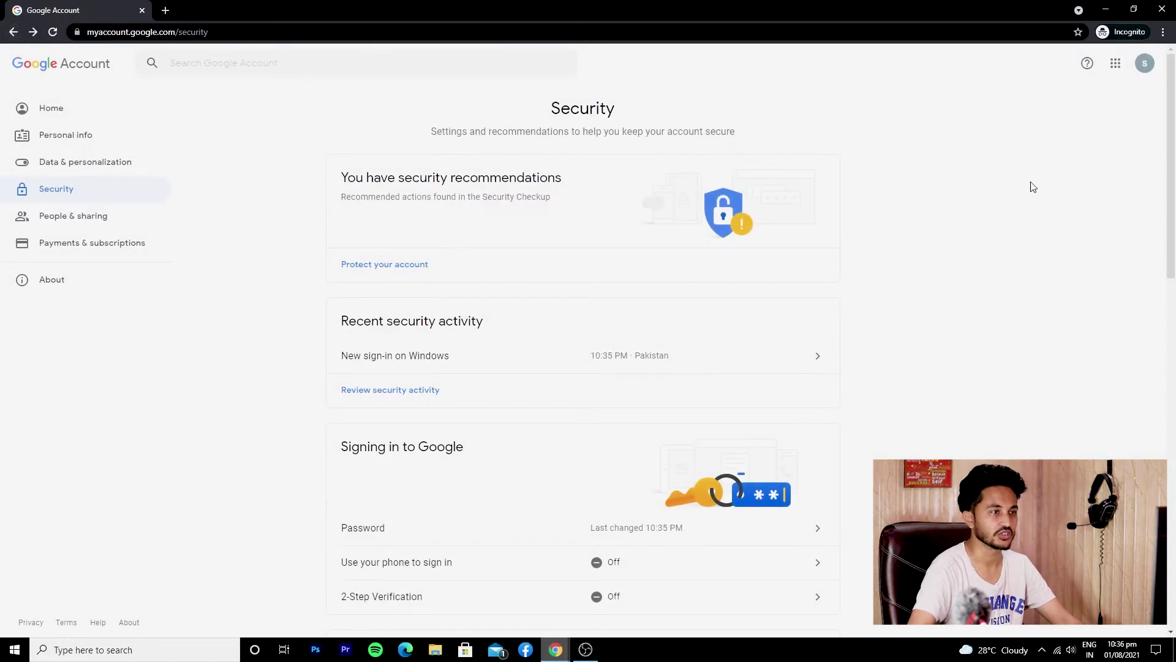
click(1144, 63)
click(767, 118)
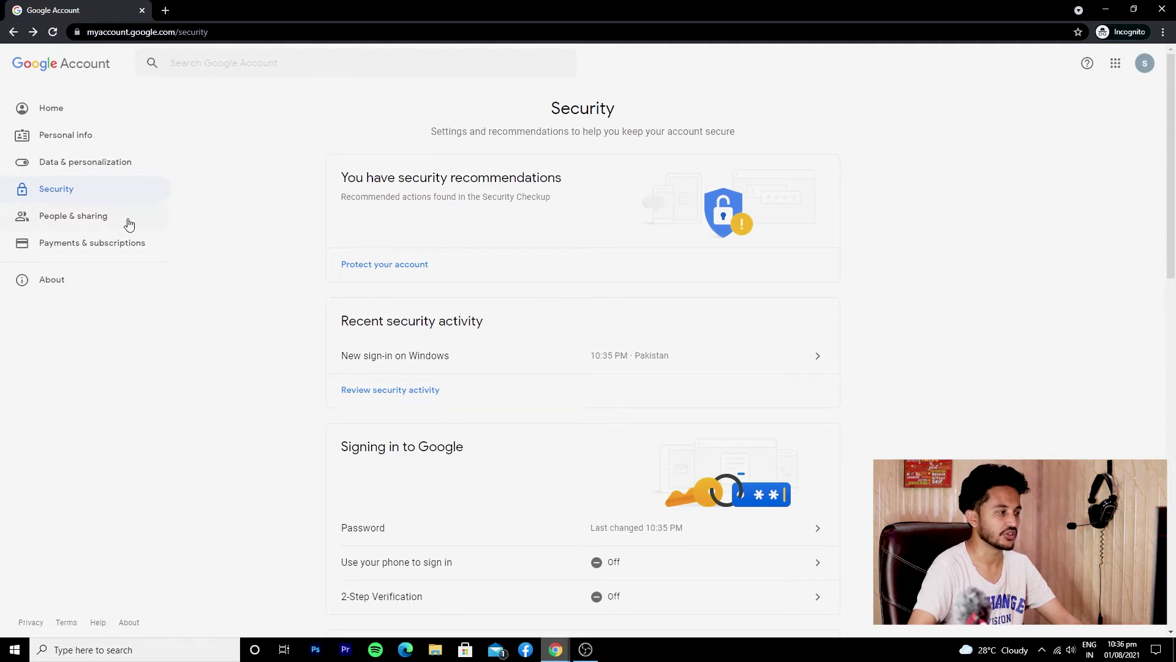
scroll(318, 252, down, 7)
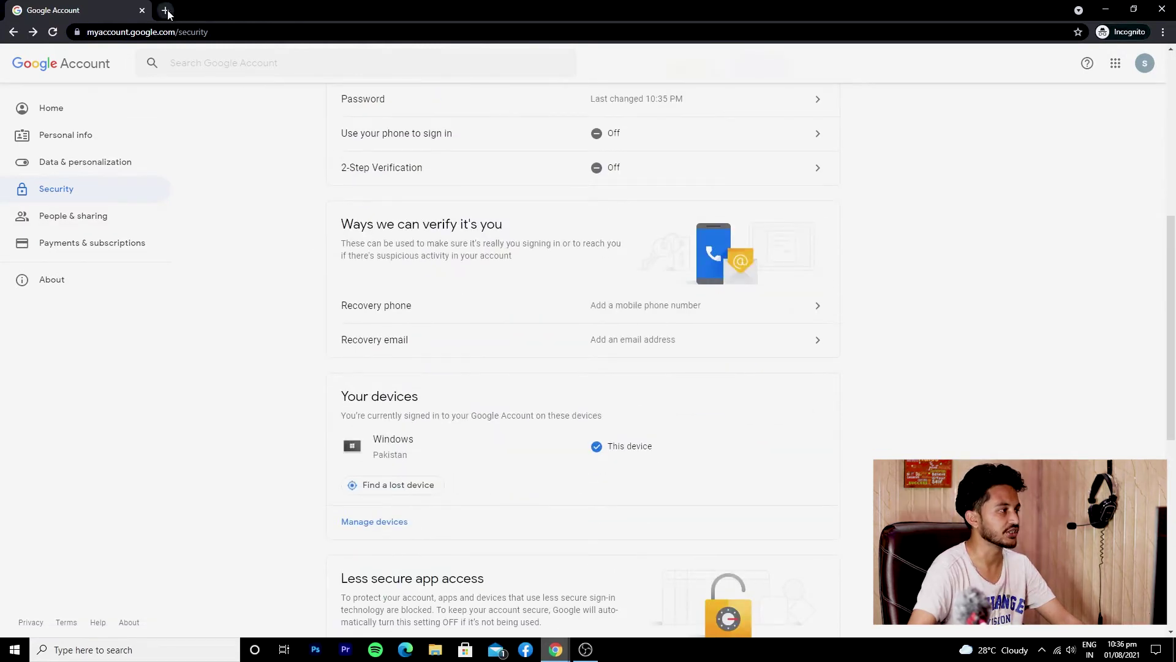
click(165, 10)
Load YouTube in the new tab and choose YouTube Studio from the account menu
click(408, 52)
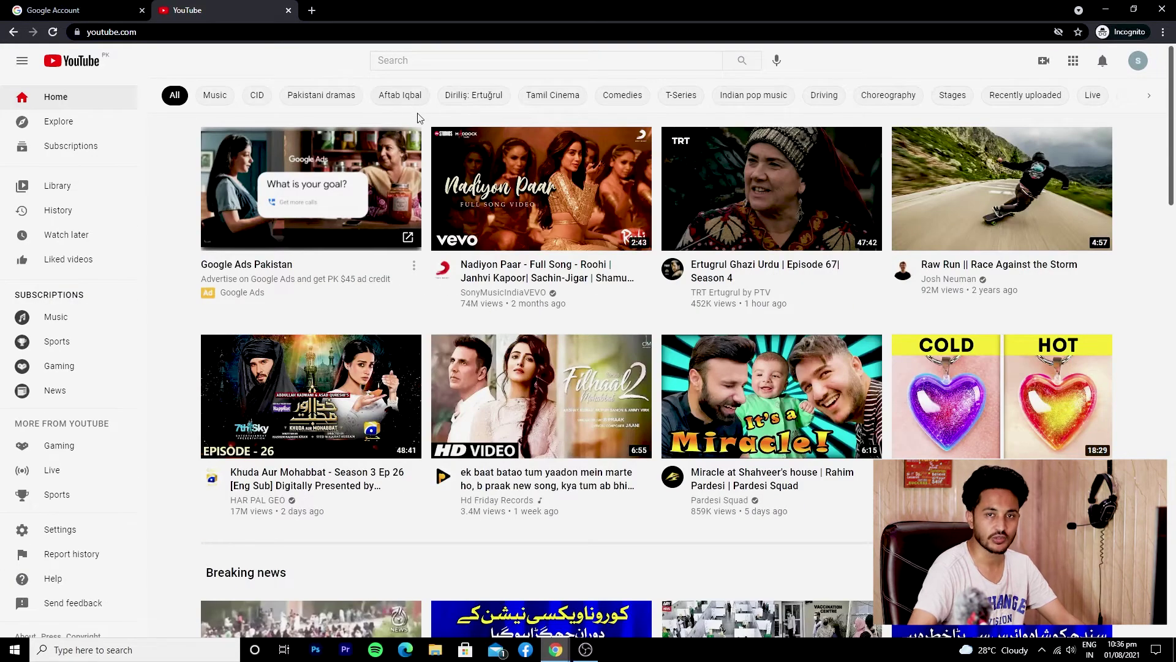
click(1138, 64)
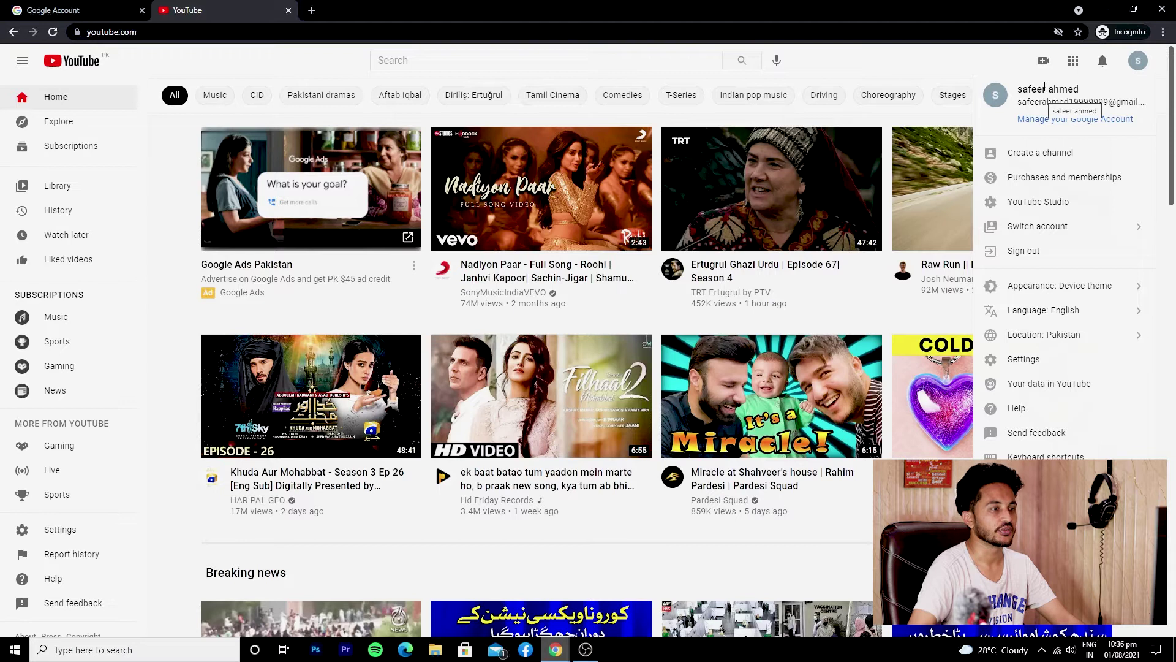
click(996, 64)
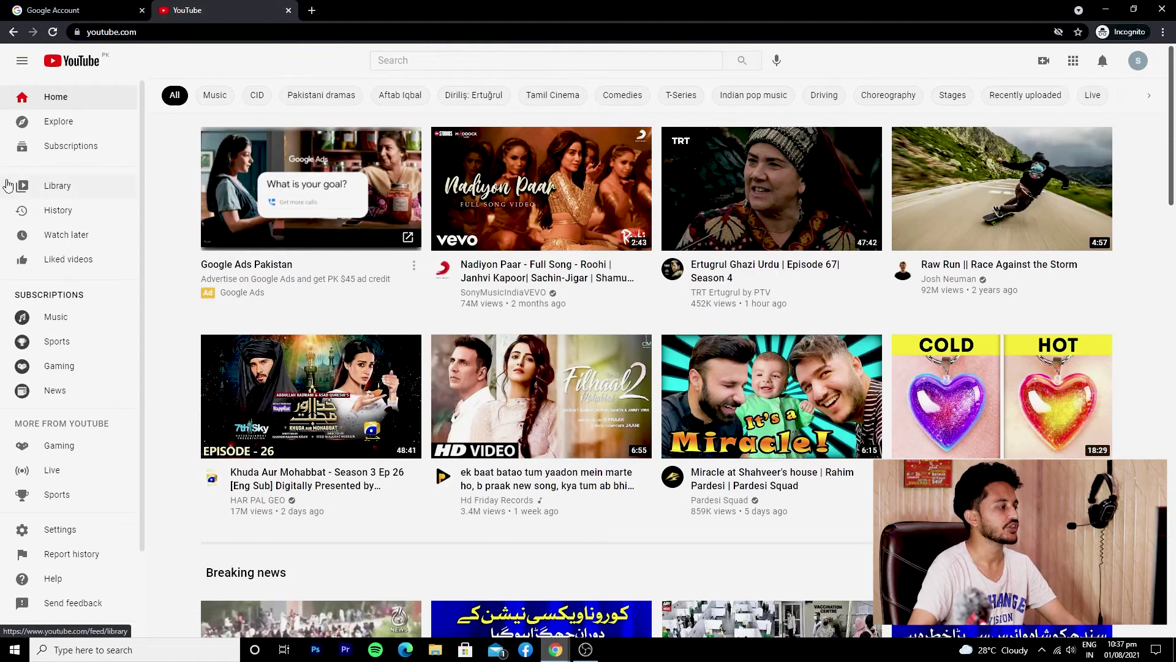
scroll(39, 277, down, 2)
scroll(39, 277, up, 2)
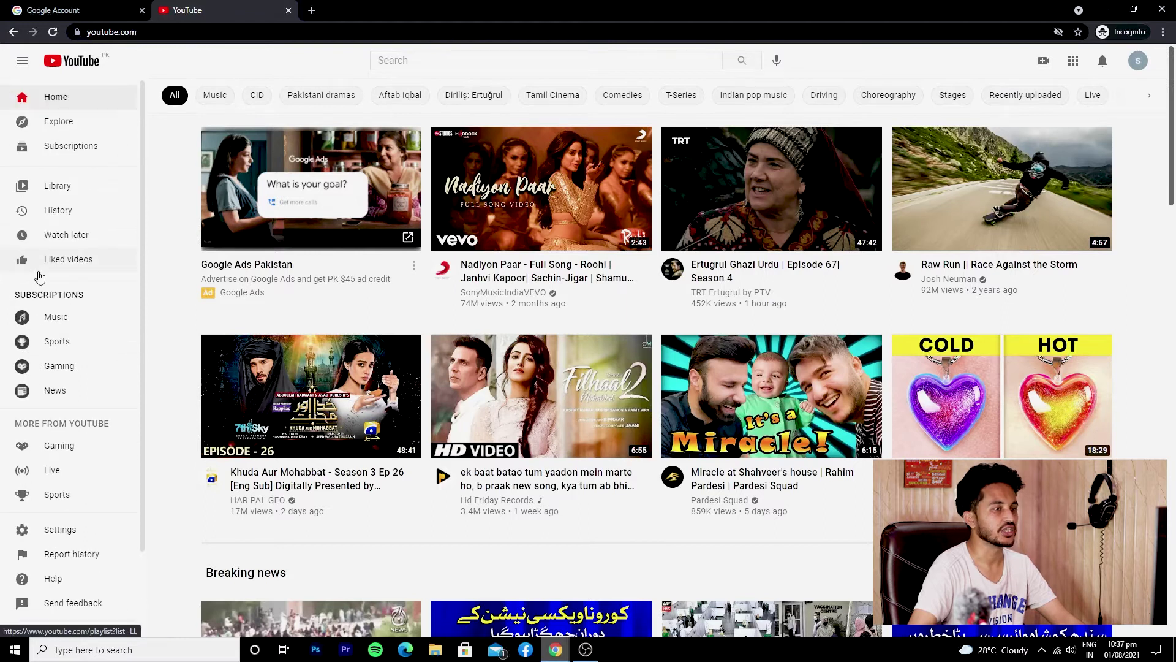
click(1137, 60)
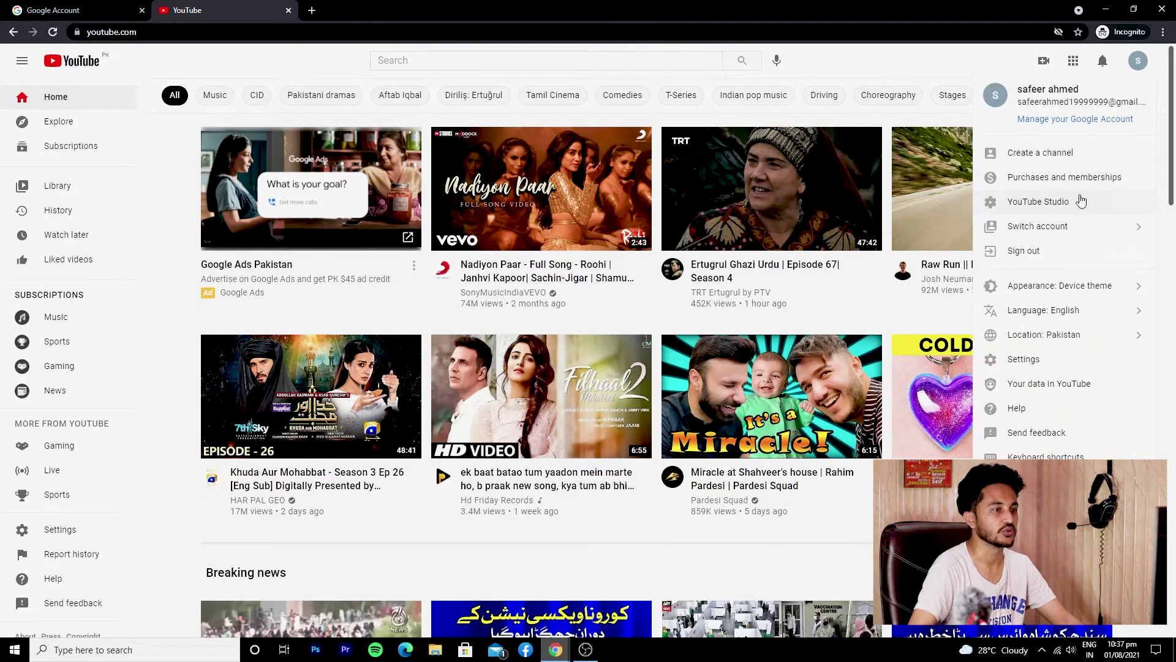
click(1078, 200)
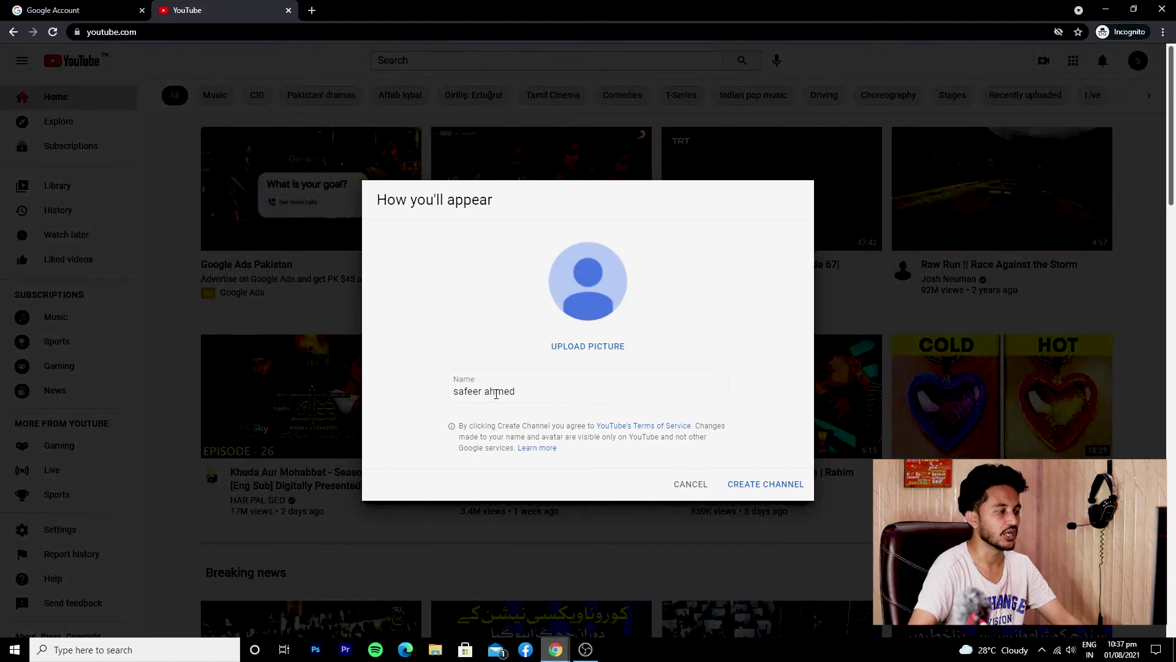
Upload Passport Size Picture as the channel profile photo, cropped to frame the face
drag(531, 393, 452, 392)
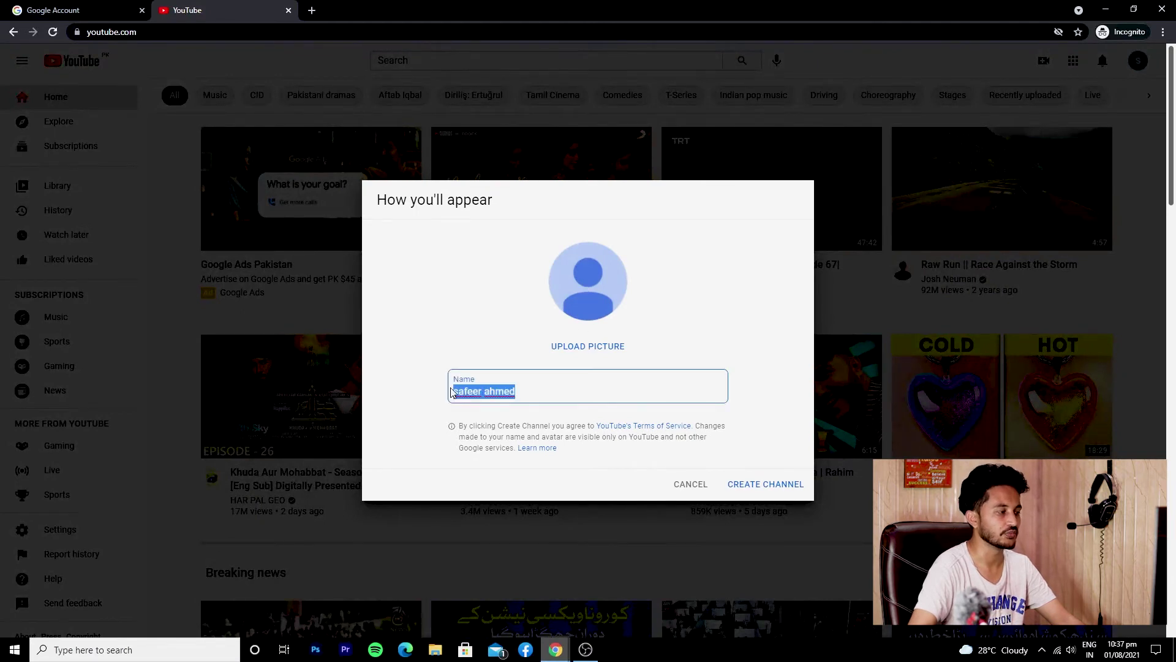
click(526, 392)
click(518, 391)
drag(526, 390, 449, 397)
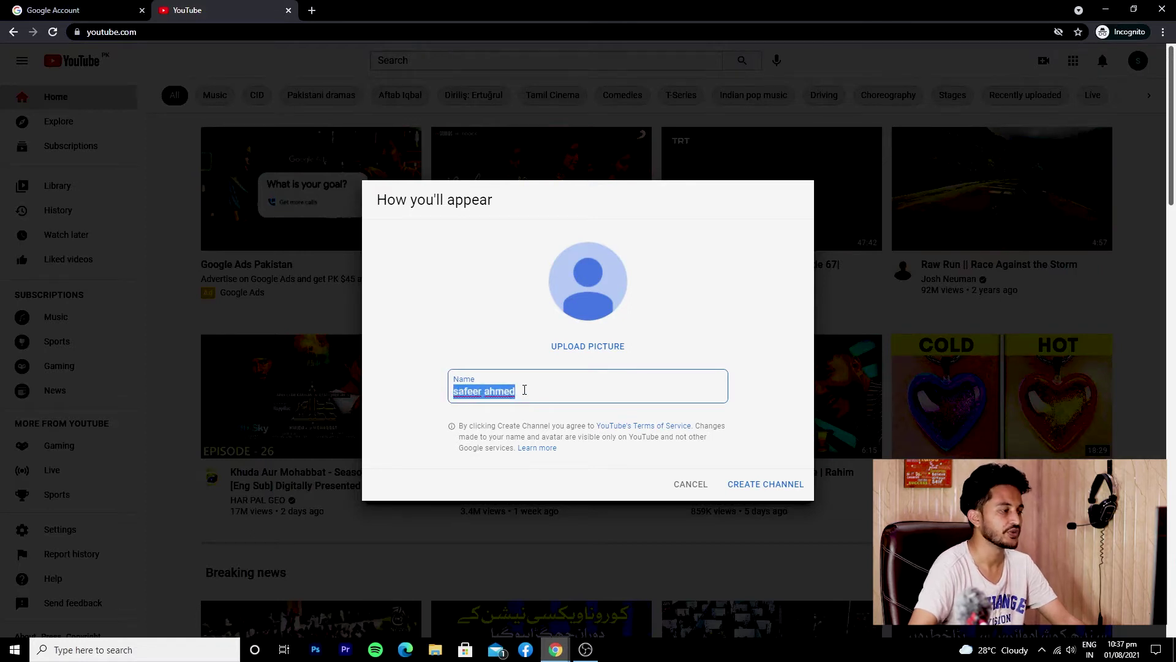
click(572, 347)
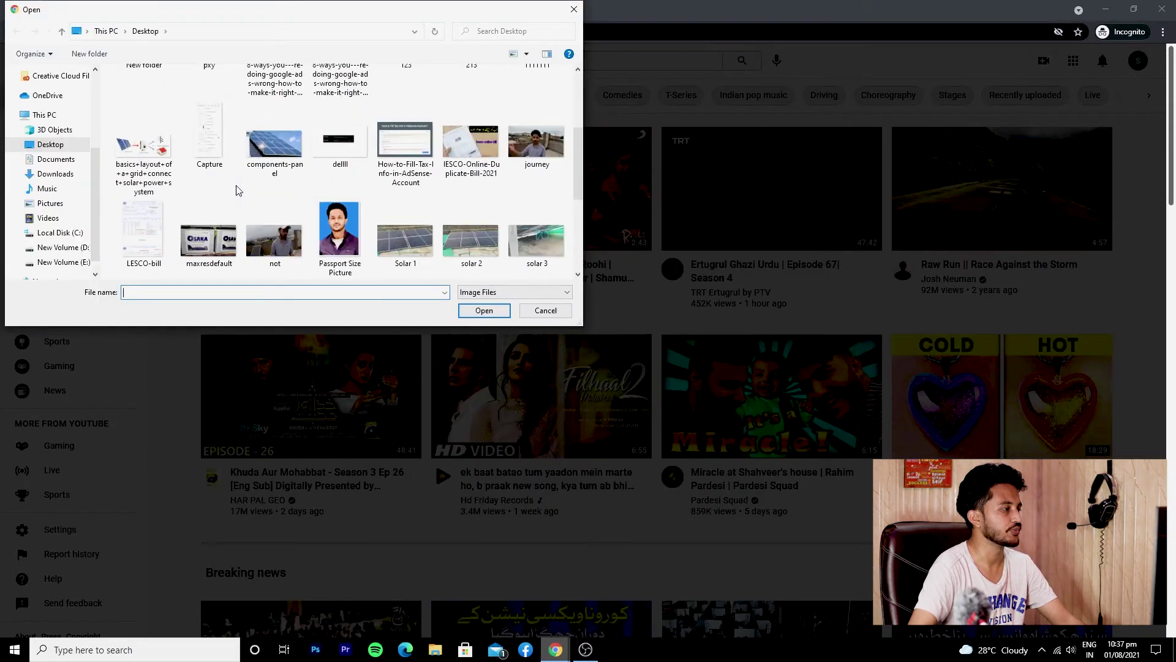
double_click(353, 221)
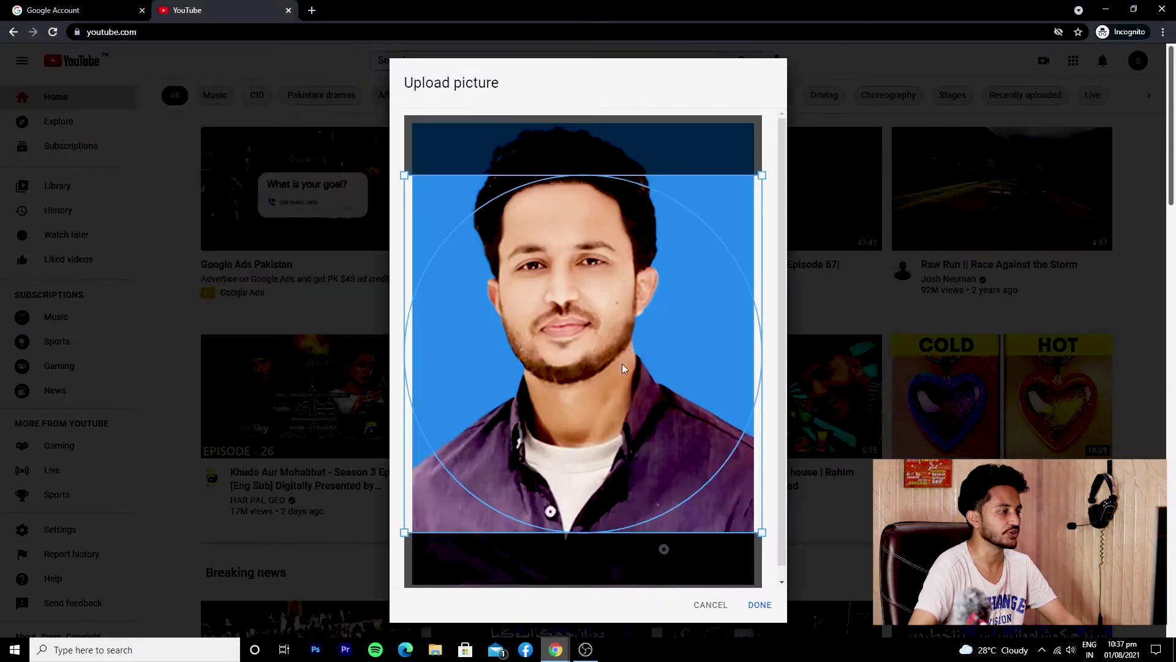
drag(623, 306, 646, 267)
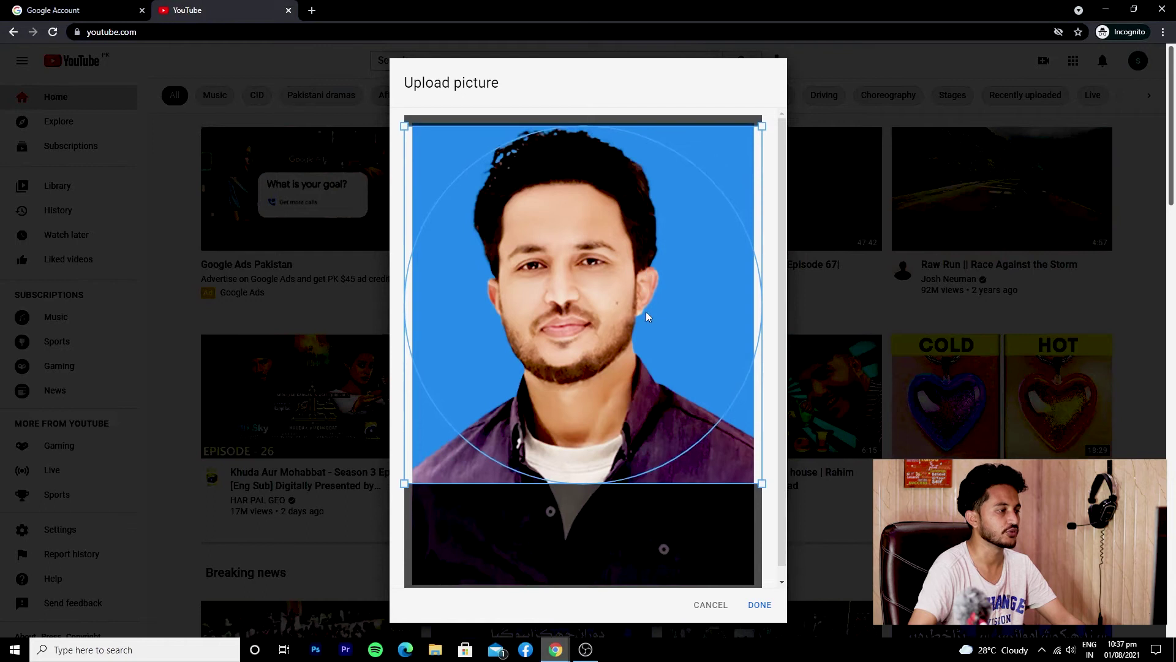
click(759, 605)
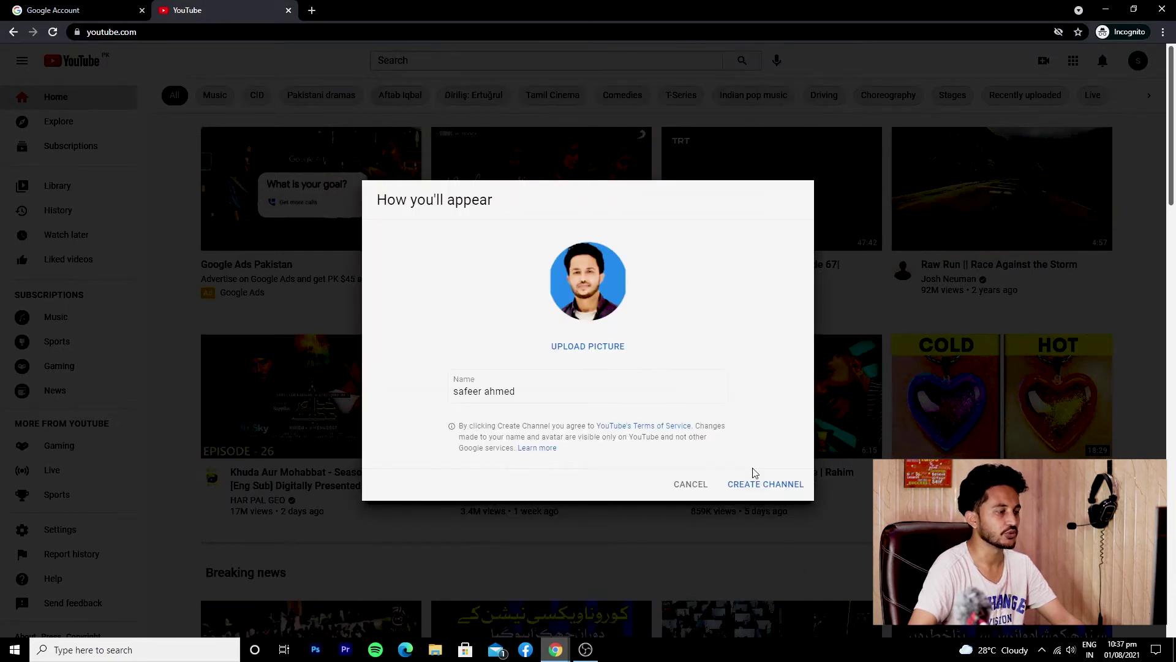
Create the channel, dismiss the welcome and tip messages, and go to Customization
click(782, 484)
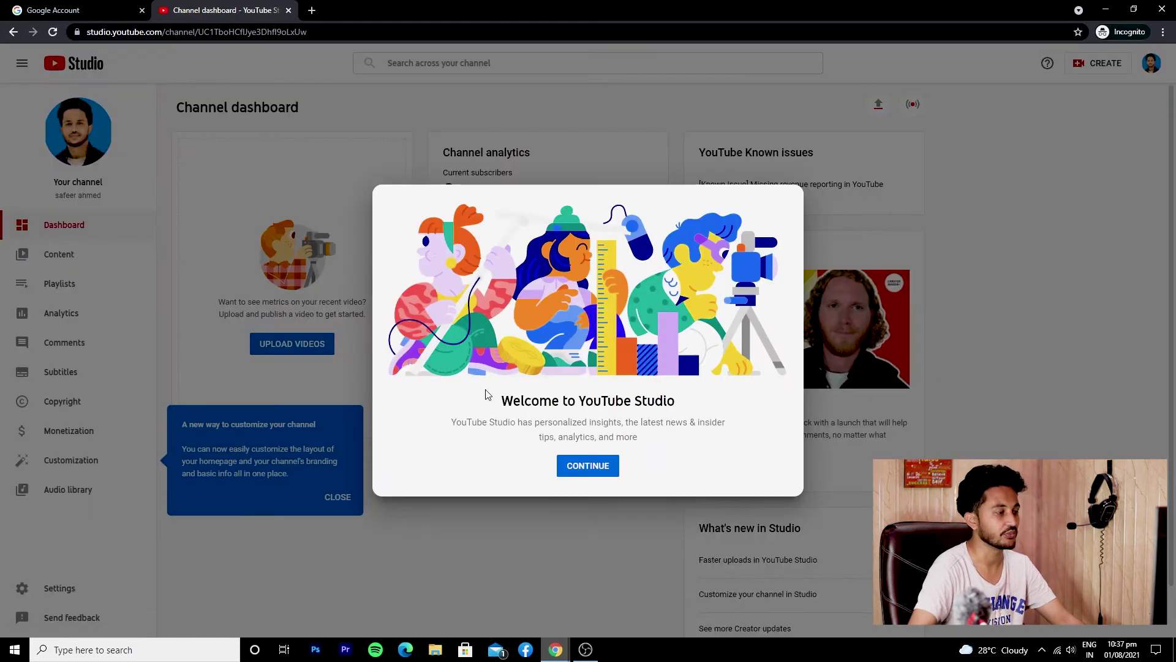
click(588, 466)
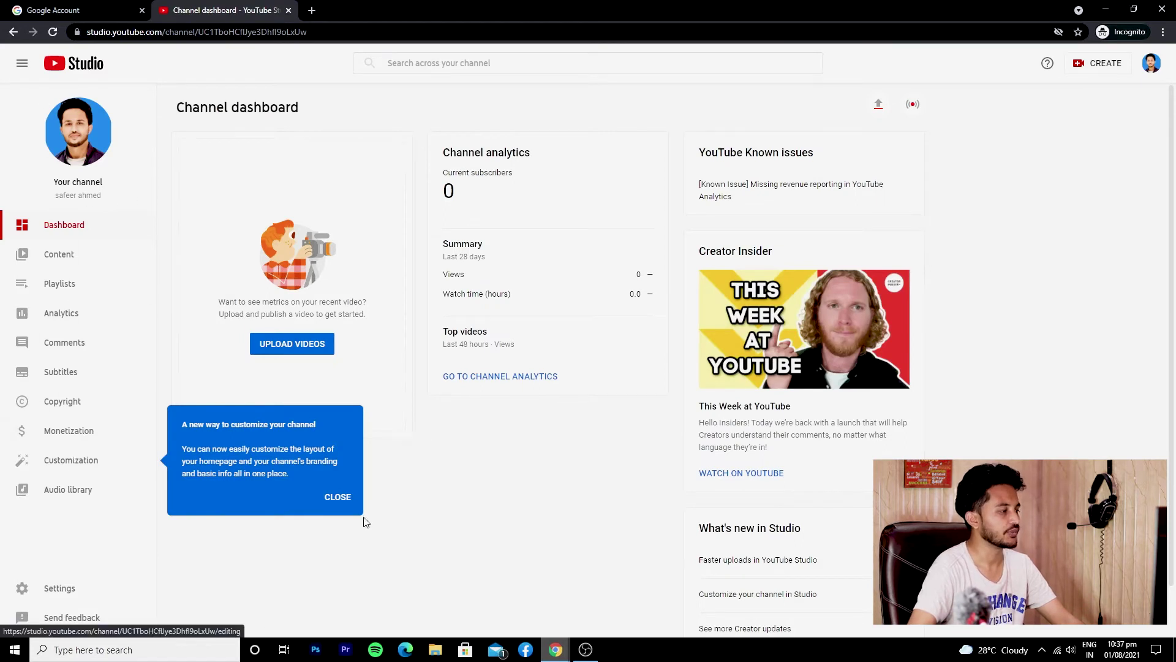
click(337, 498)
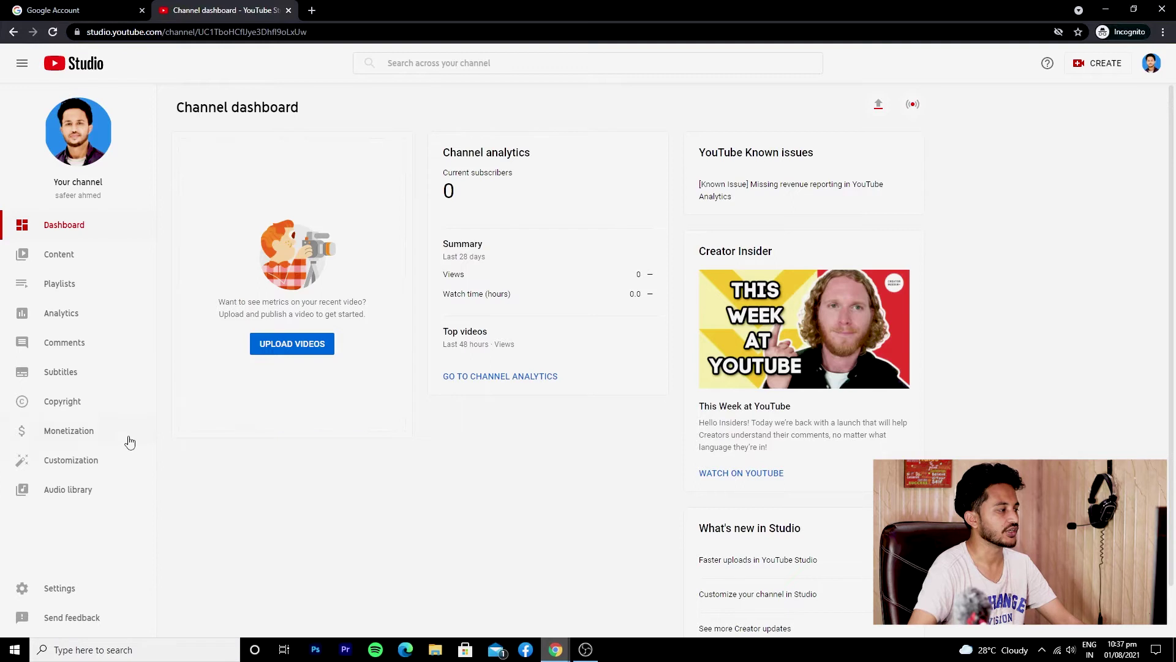
click(85, 468)
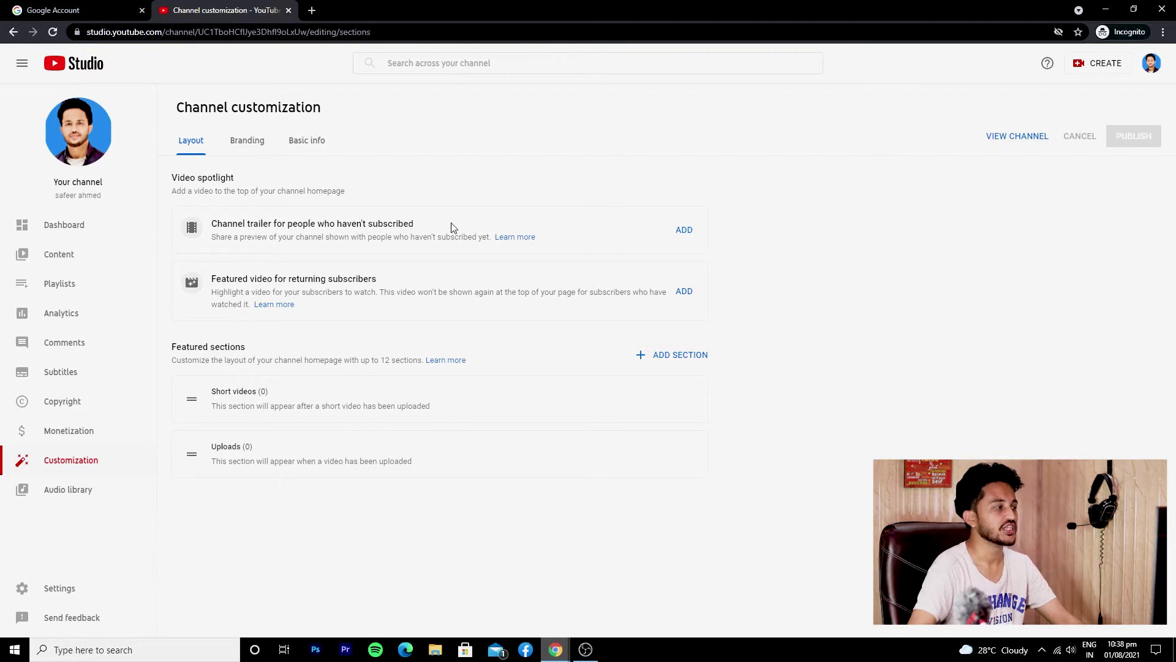
Review the channel trailer and featured video sections, then switch to Branding
drag(452, 227, 204, 224)
click(347, 226)
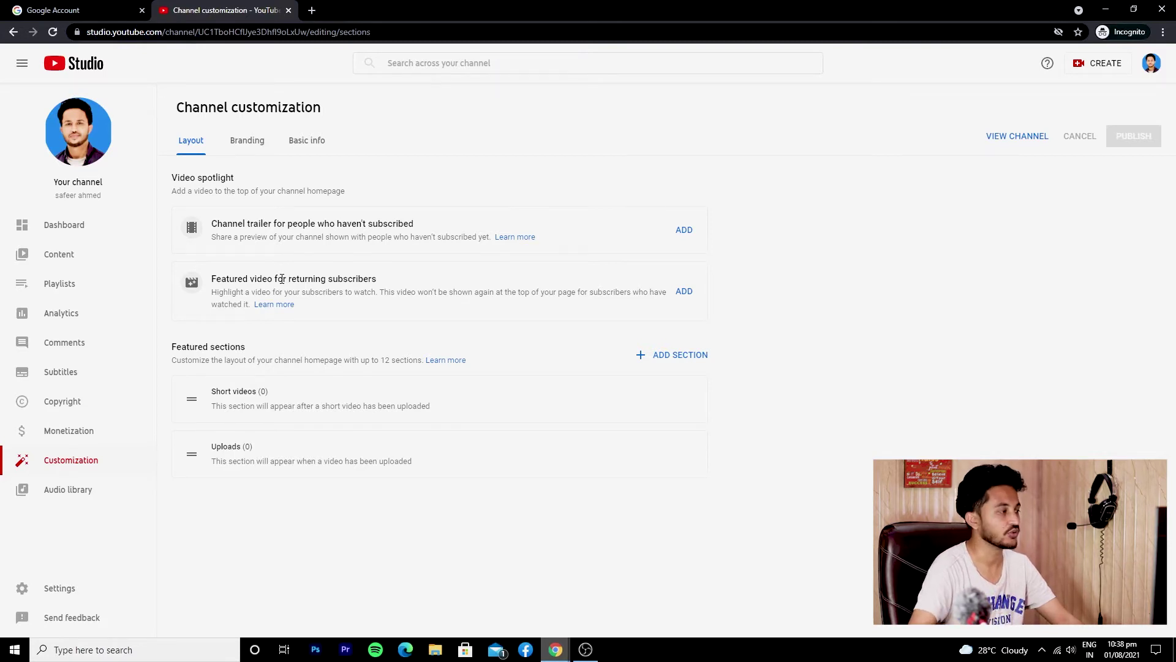
triple_click(273, 280)
click(396, 303)
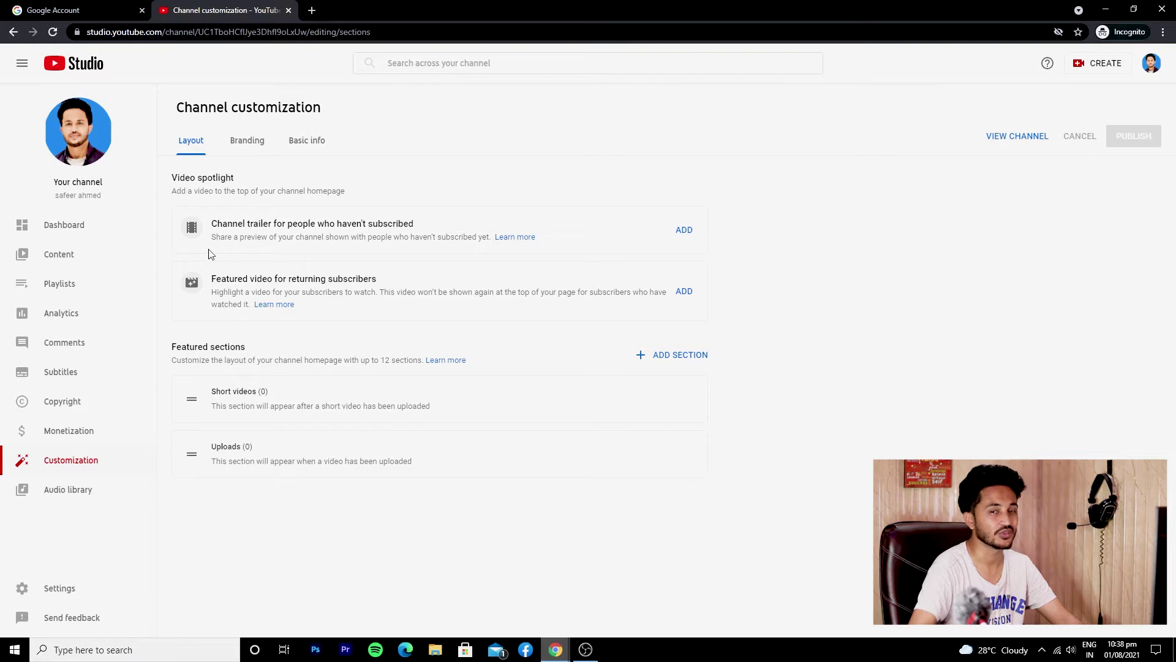
click(244, 142)
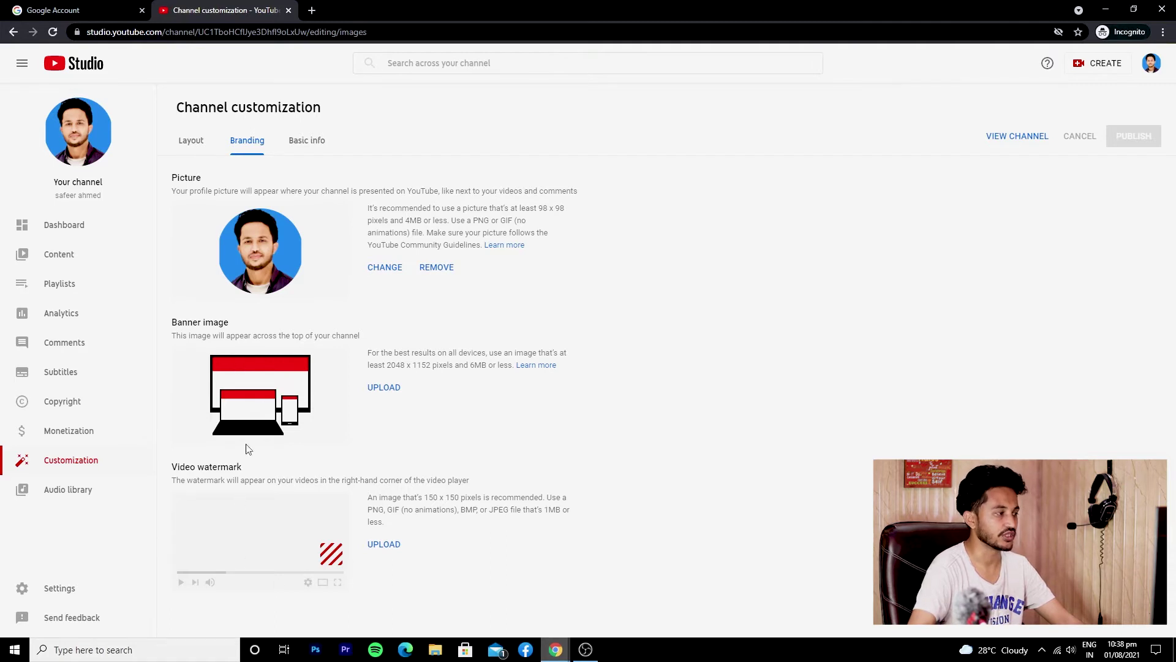
Open Canva in a new tab, search 'channel art', and open the Life on the Water template
click(311, 10)
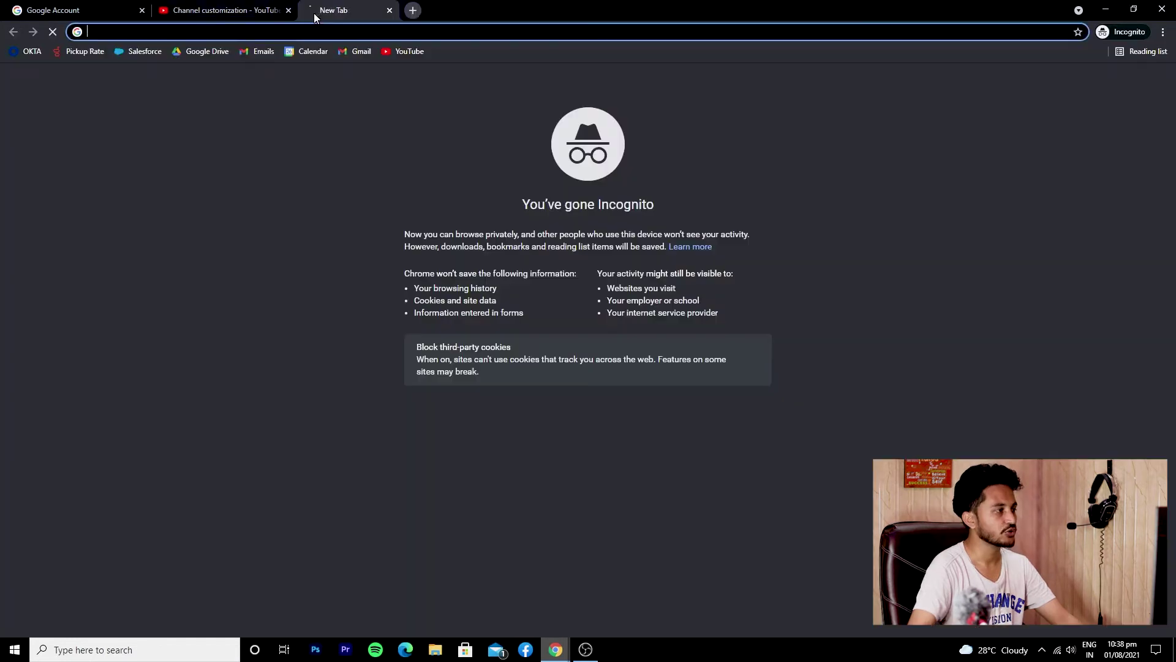
text(ca)
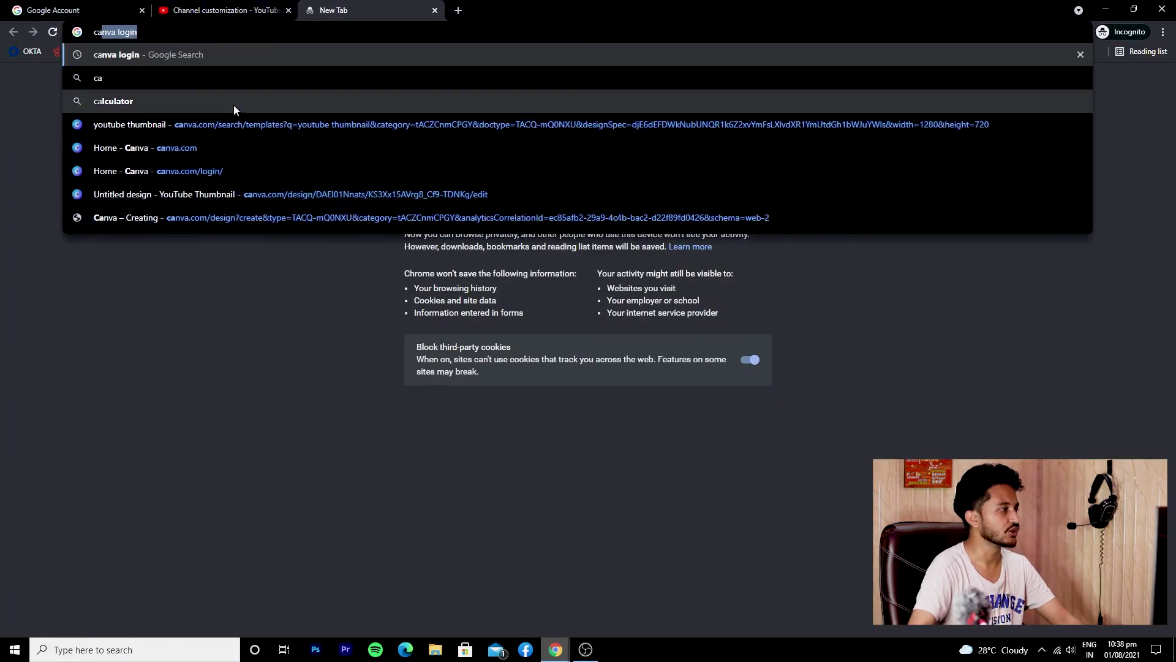
click(175, 124)
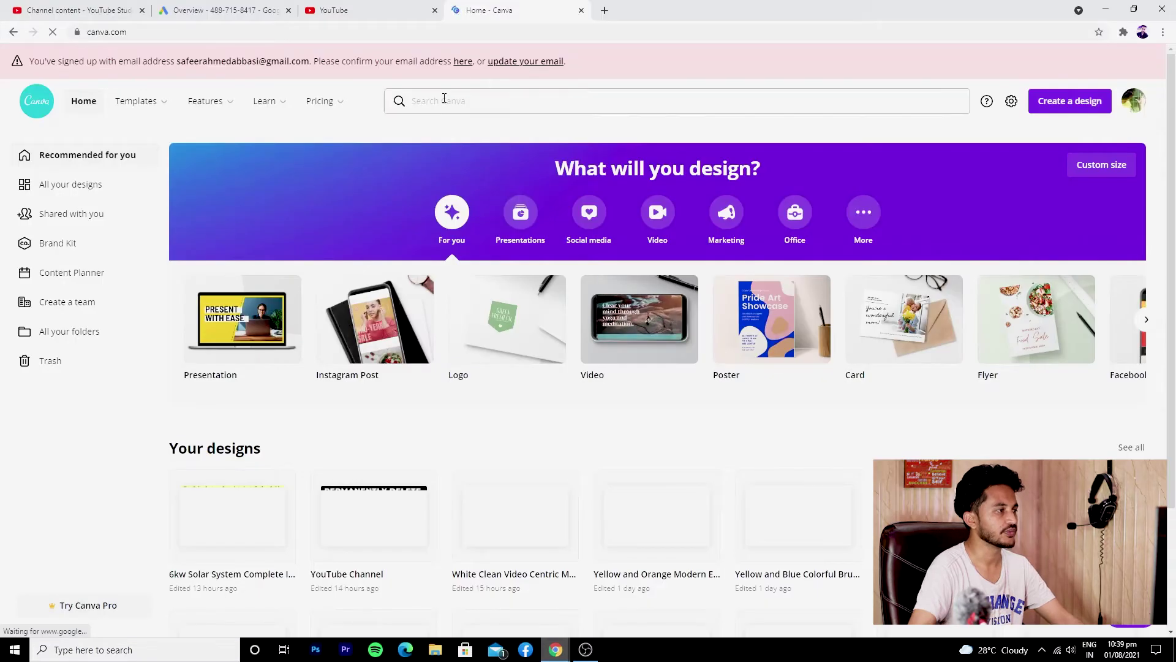
click(444, 99)
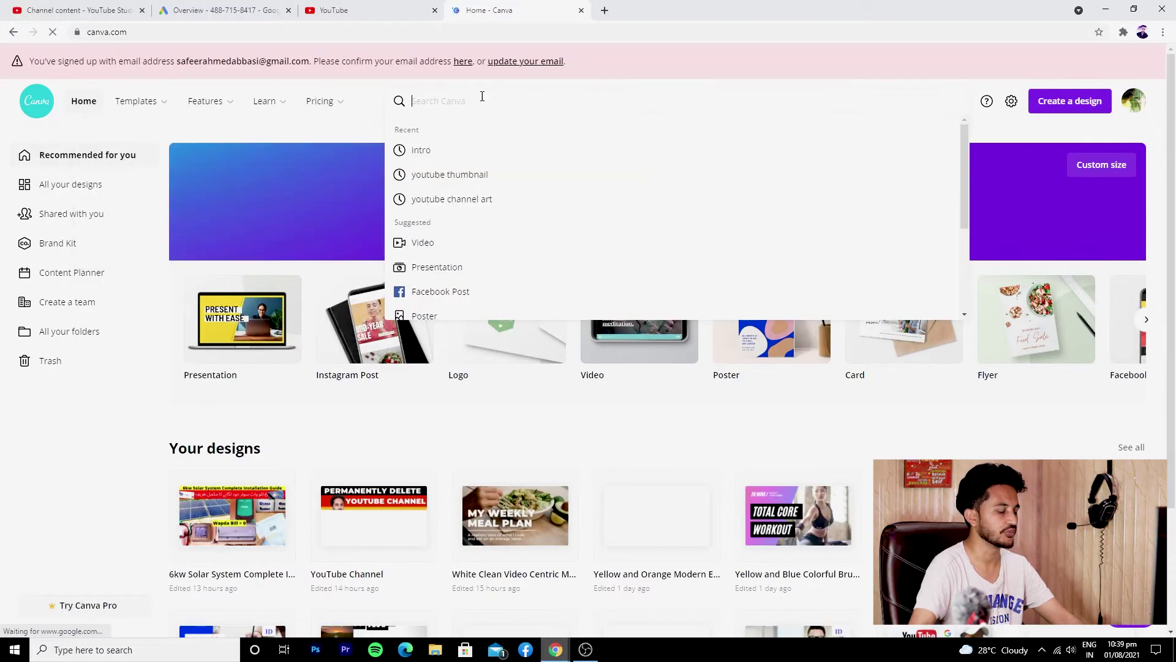
text(channel art)
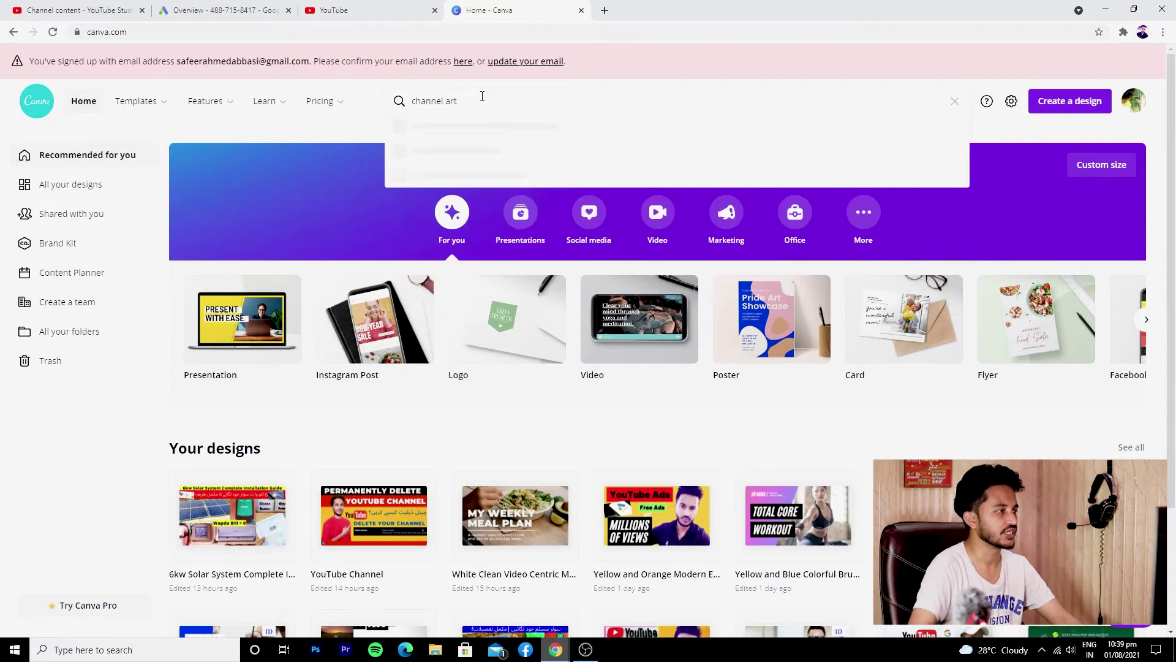
click(455, 174)
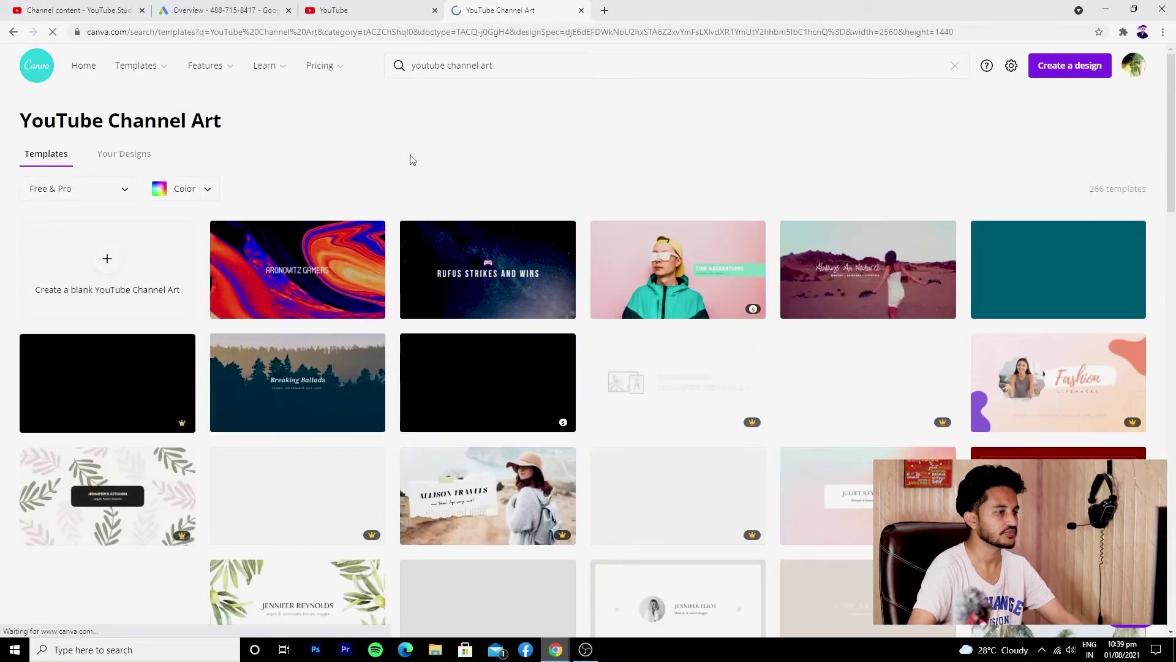
scroll(412, 161, down, 4)
scroll(903, 246, up, 4)
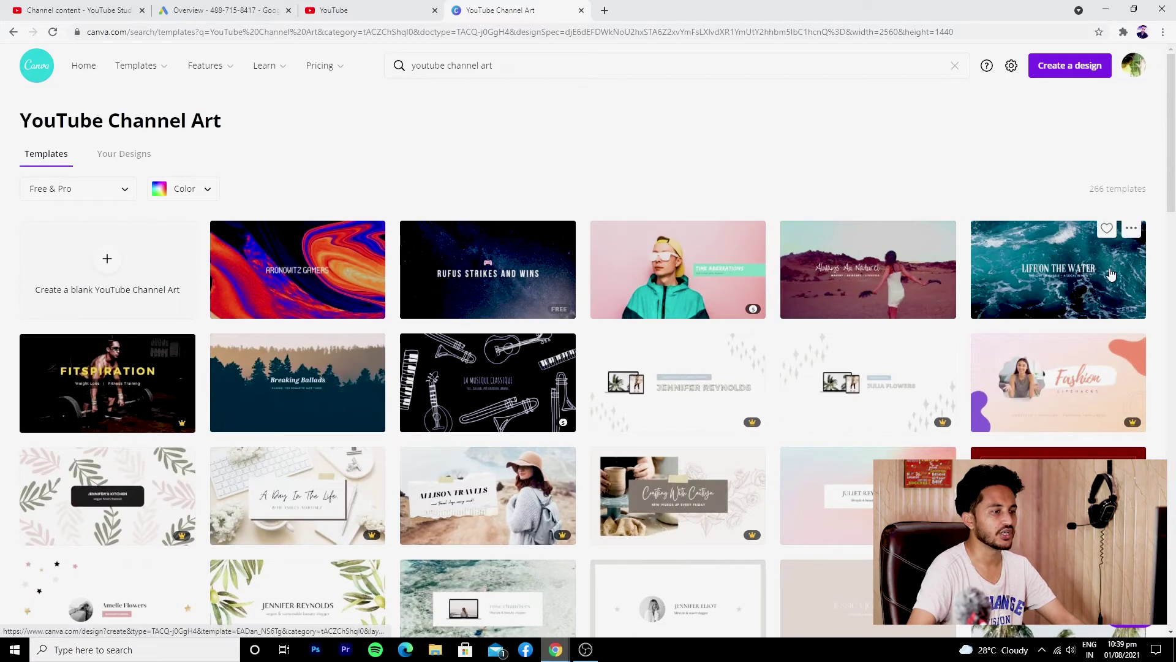
click(1045, 286)
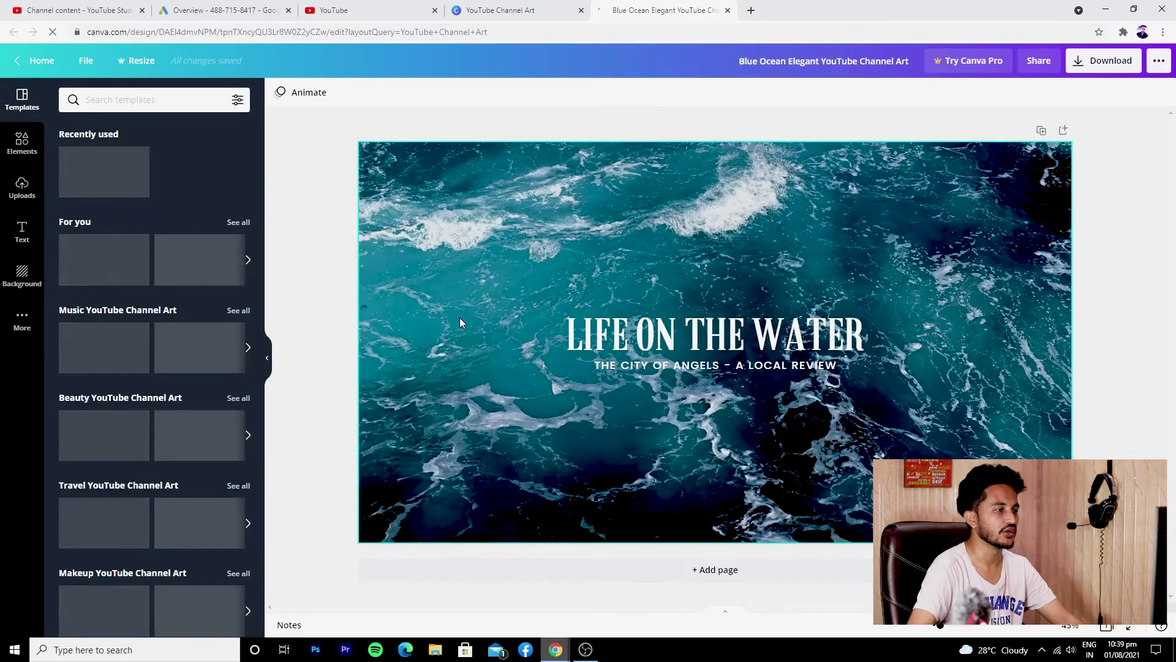
Replace the banner title with the owner's name and the subtitle with 'Tech Reviews'
click(706, 341)
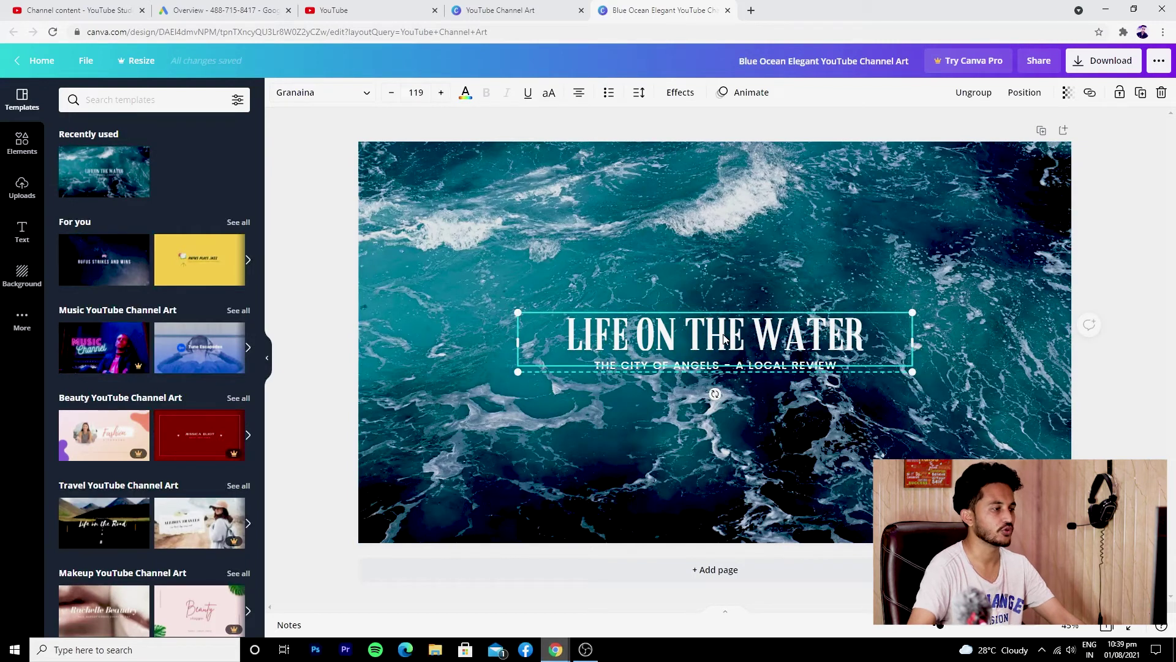
double_click(723, 339)
text(Safeer Ahmed)
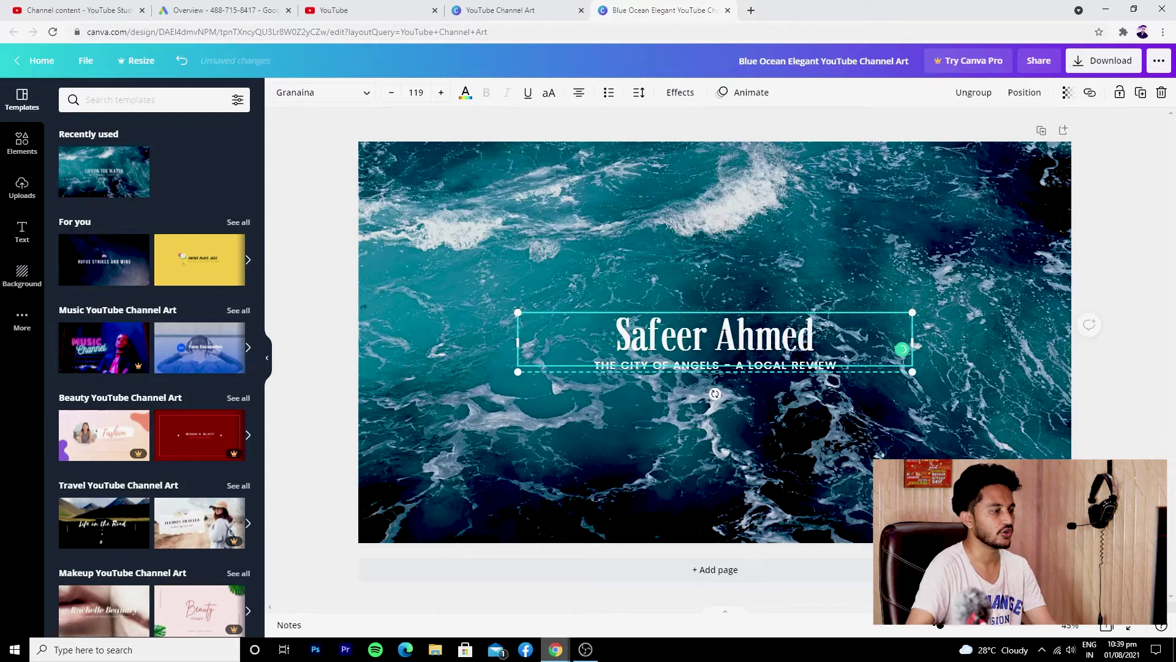
click(656, 393)
click(654, 365)
double_click(654, 365)
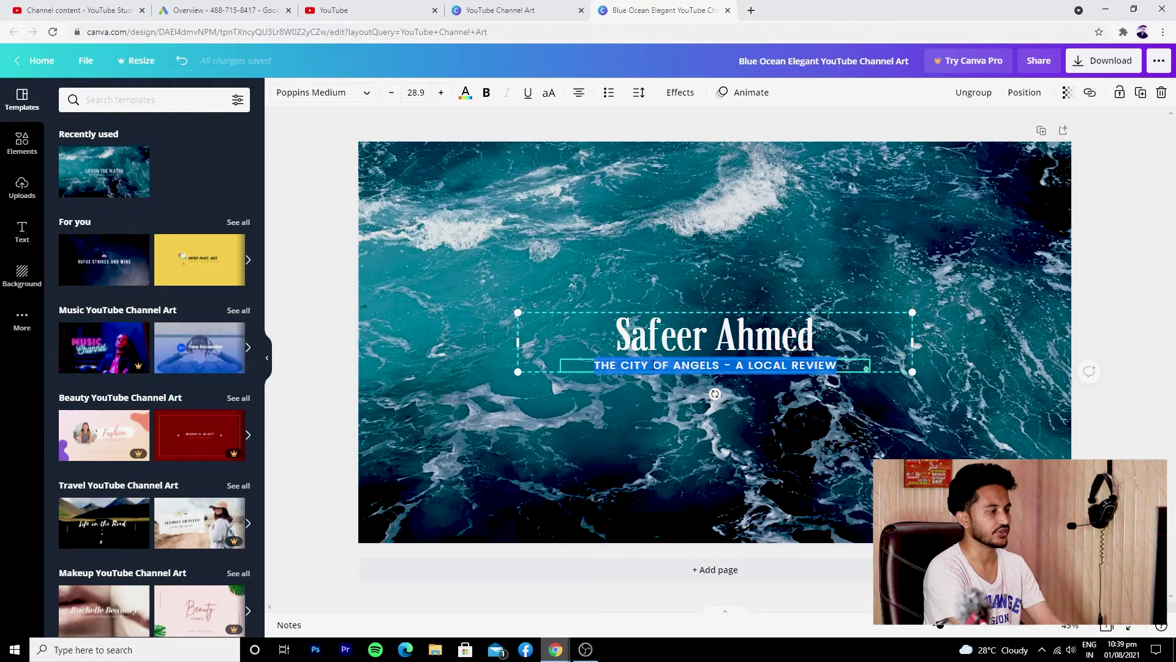
text(Tech Revirw)
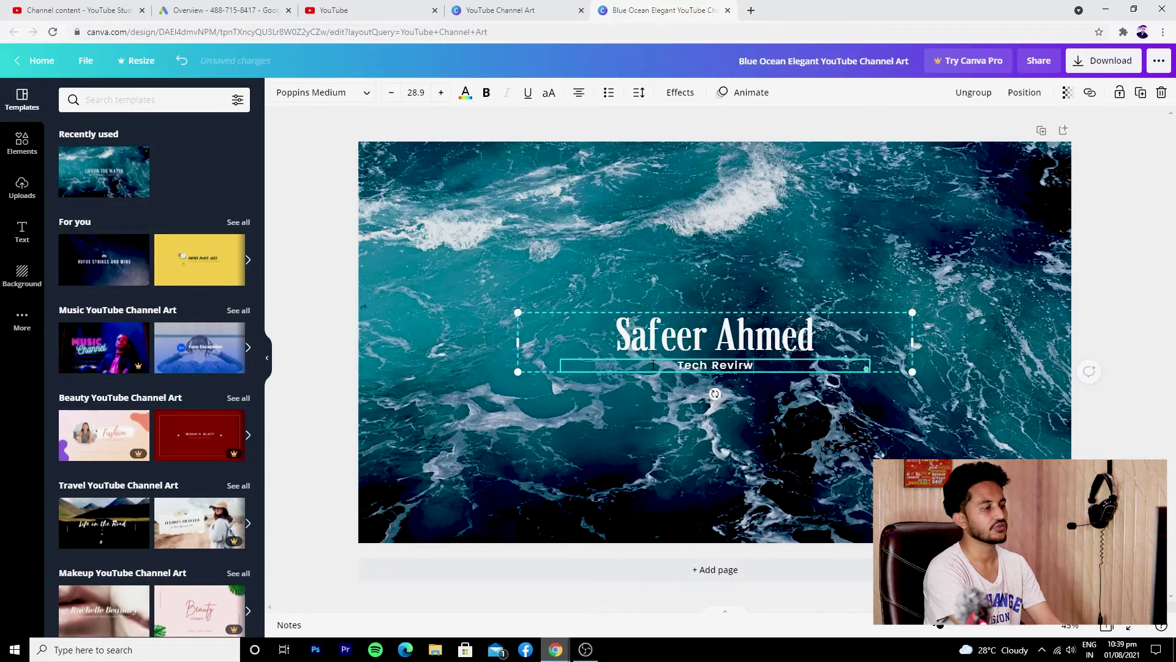
key(BackSpace)
key(BackSpace)
text(ews)
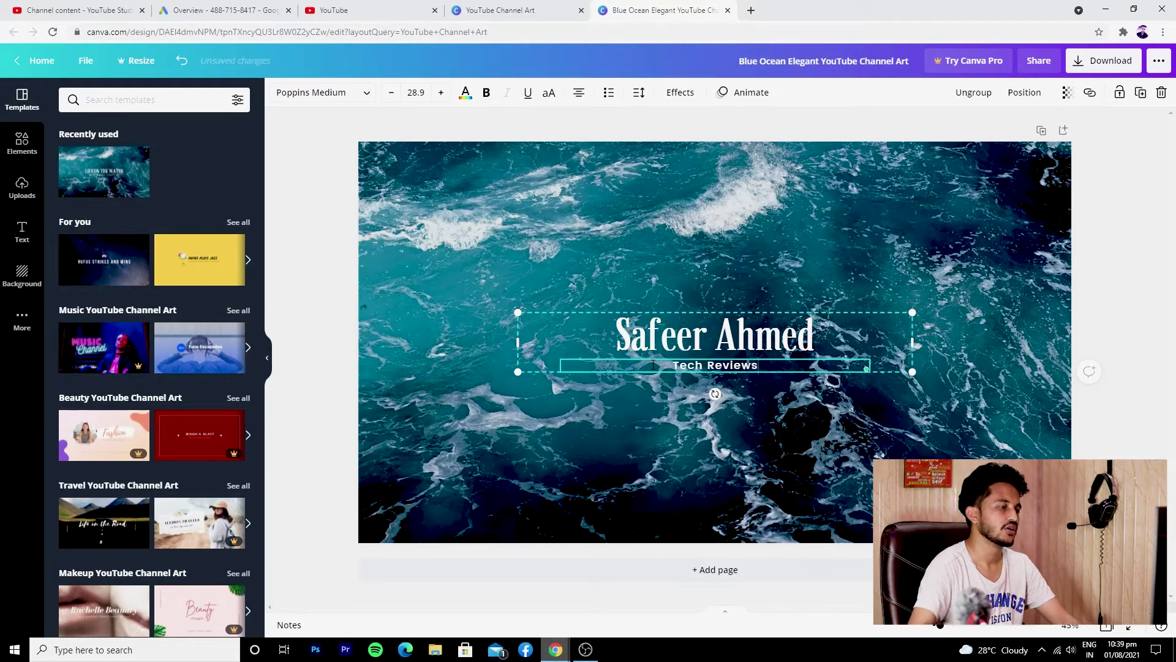
click(651, 485)
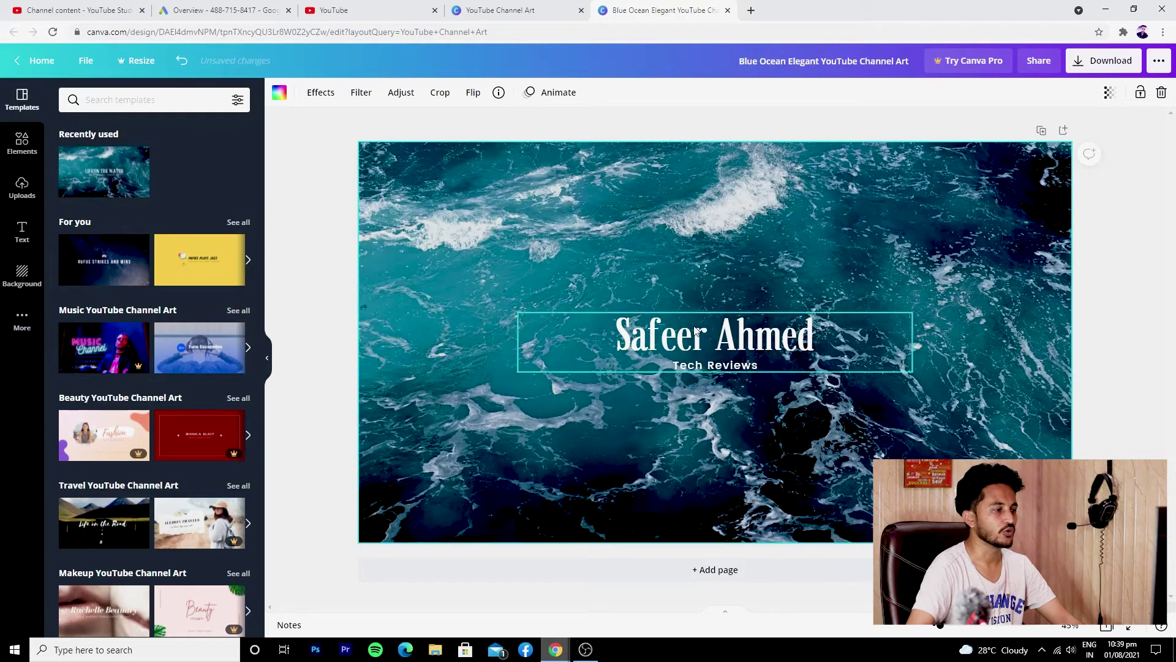
Enlarge the title font size to 138
click(680, 353)
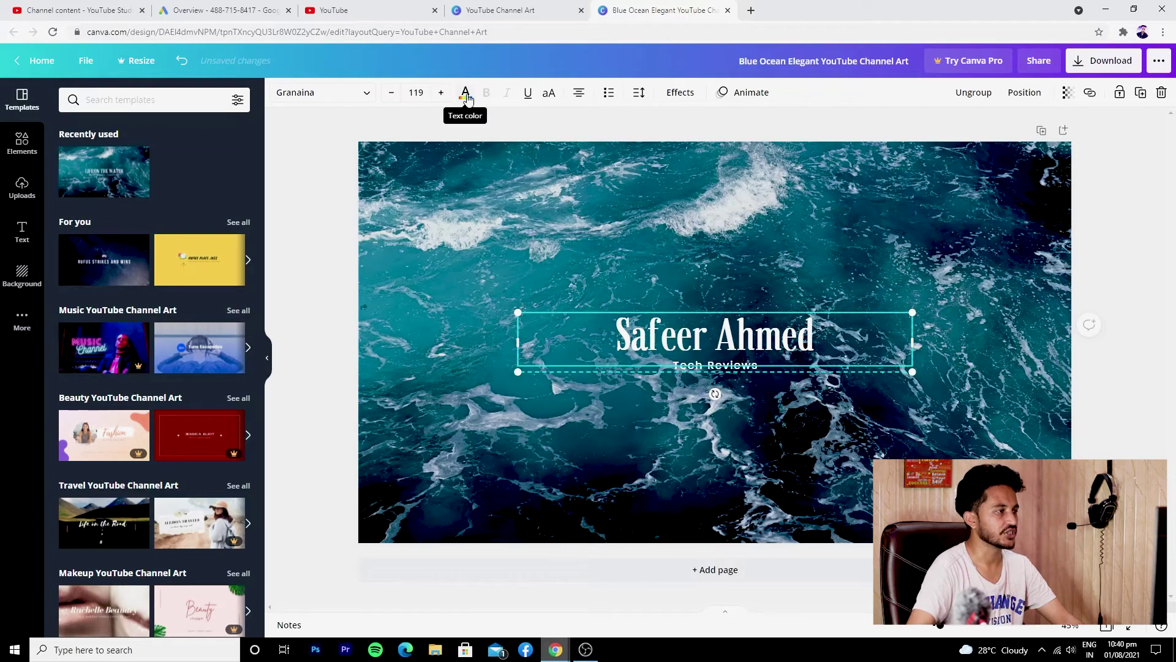
click(442, 92)
click(442, 92)
click(441, 92)
click(442, 92)
click(448, 92)
click(448, 92)
click(448, 92)
click(449, 92)
click(448, 92)
click(448, 92)
click(449, 92)
click(448, 92)
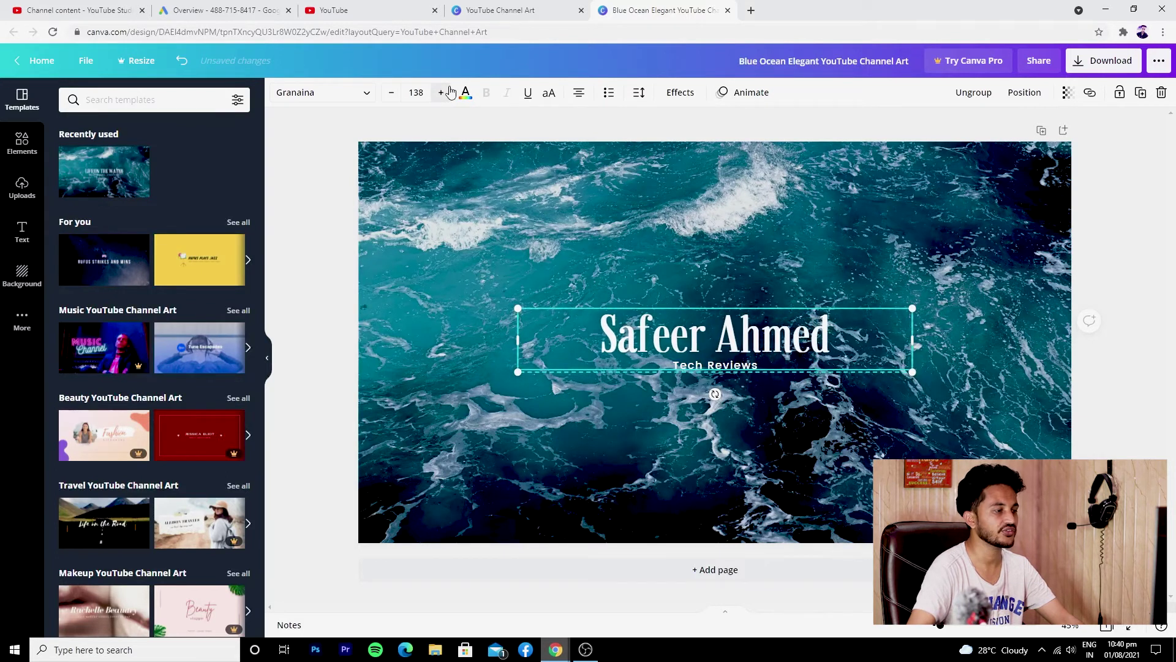
click(448, 92)
Enlarge the 'Tech Reviews' subtitle font and download the design as PNG
click(759, 366)
click(439, 93)
click(438, 93)
click(438, 93)
click(439, 93)
click(439, 93)
click(439, 93)
click(438, 93)
click(634, 413)
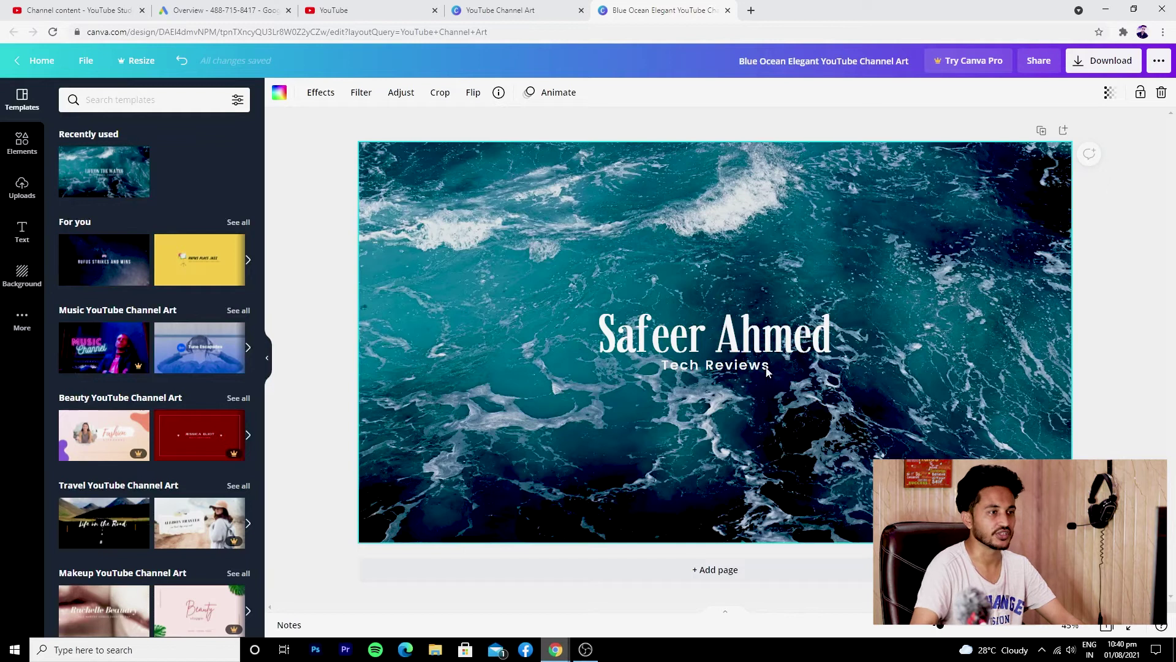
click(1103, 60)
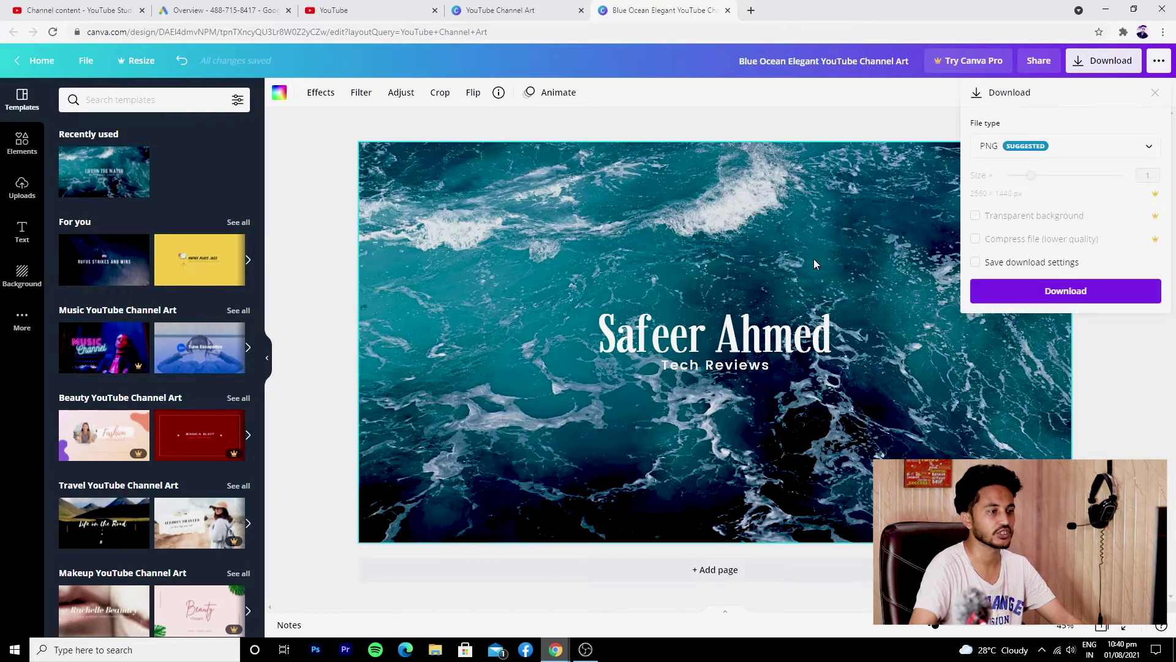
click(1097, 298)
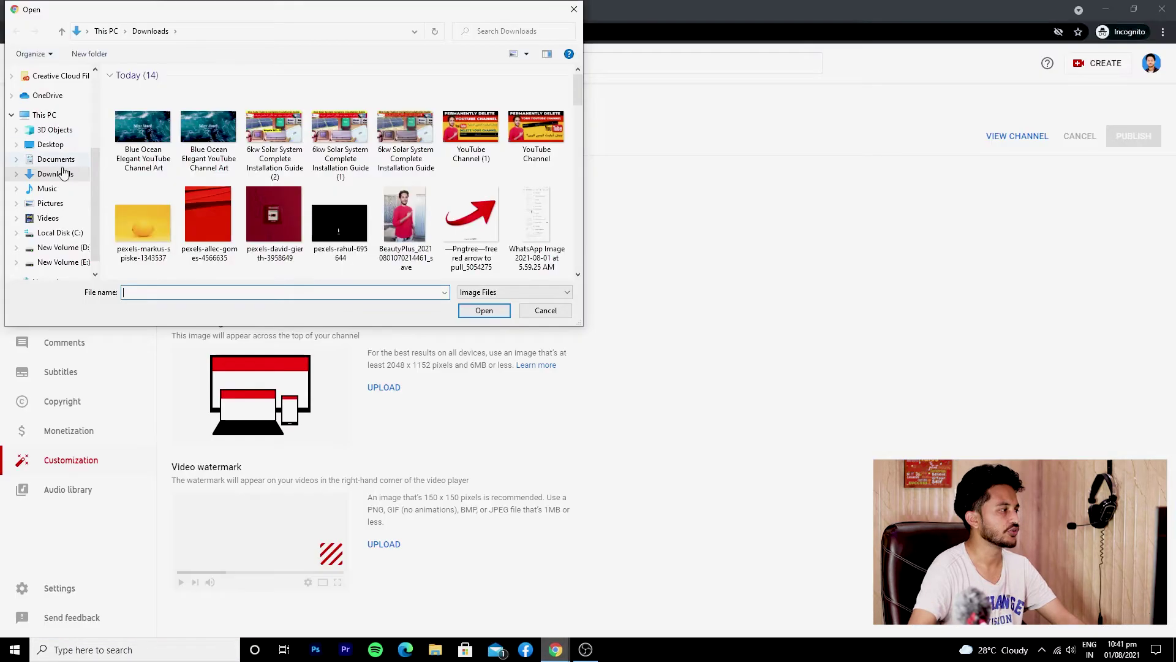
Upload the Blue Ocean Elegant YouTube Channel Art file as the banner and accept its crop
click(142, 138)
click(483, 309)
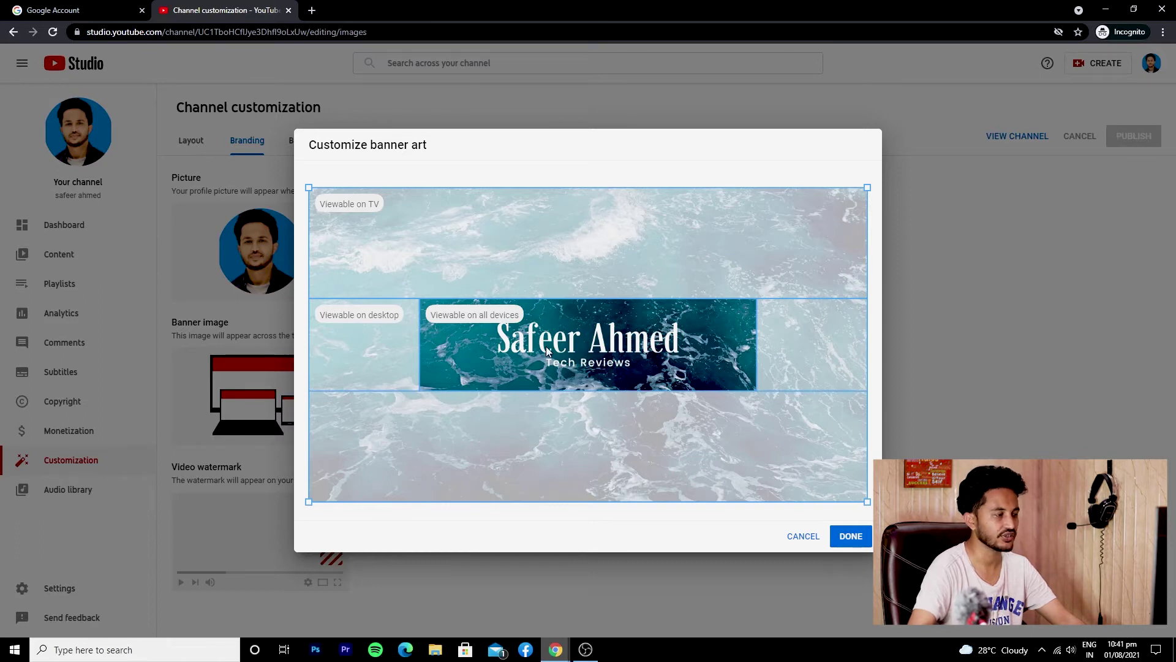
click(851, 536)
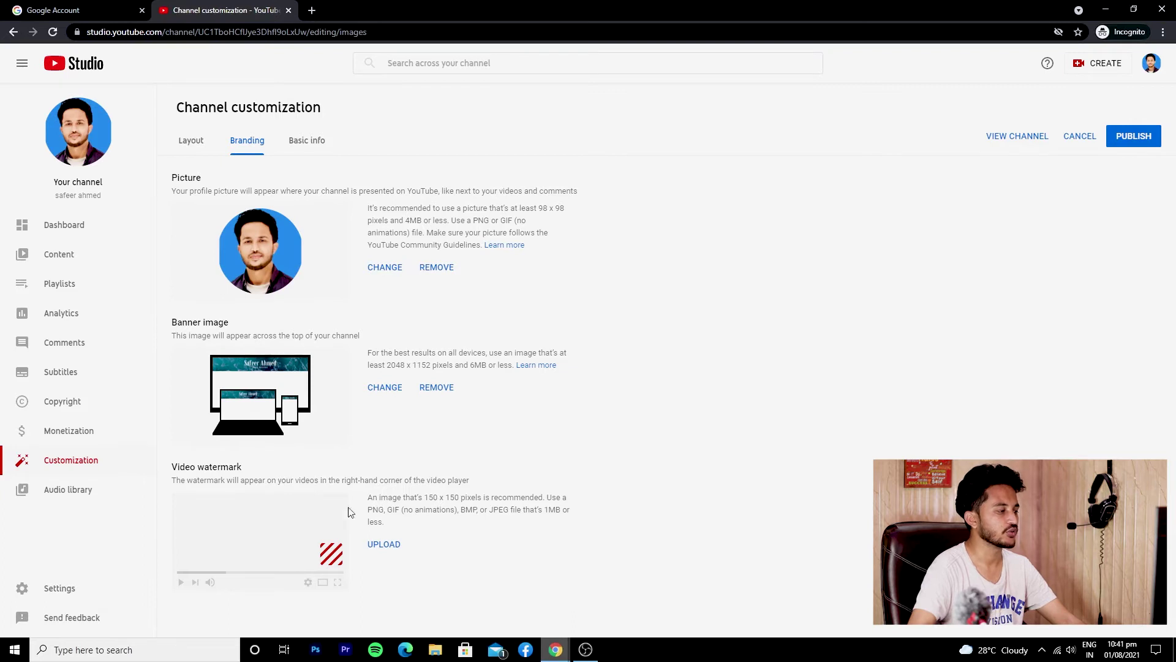
Upload Desktop's Passport Size Picture as the video watermark, cropping it over the face
click(385, 545)
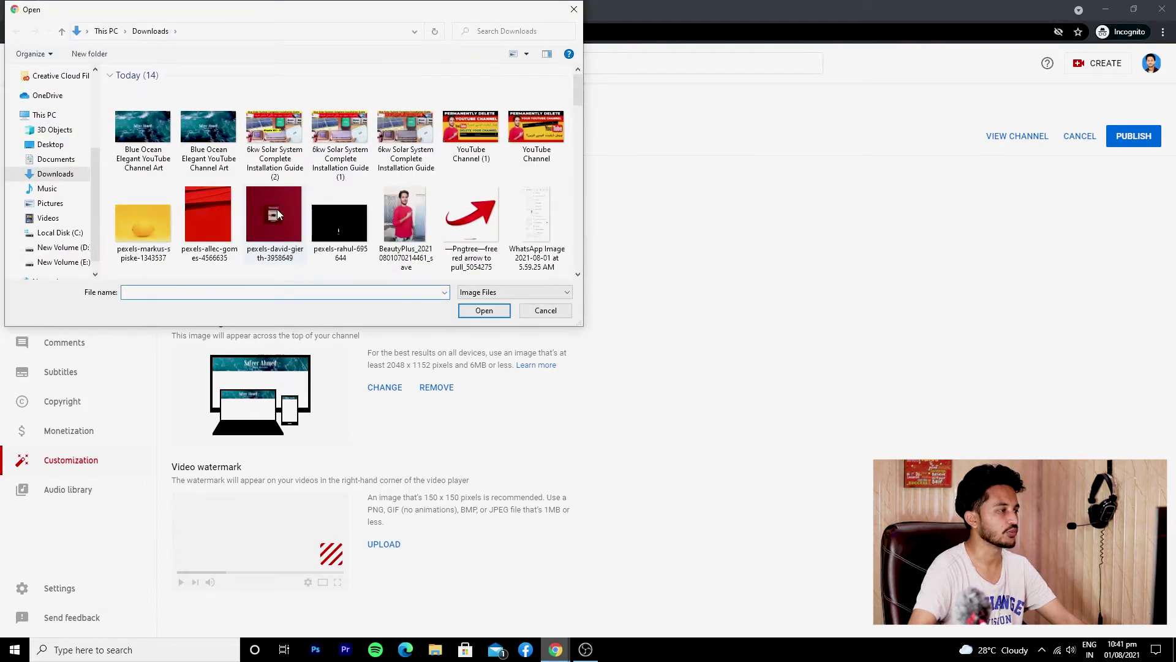
scroll(260, 185, down, 3)
scroll(258, 185, down, 5)
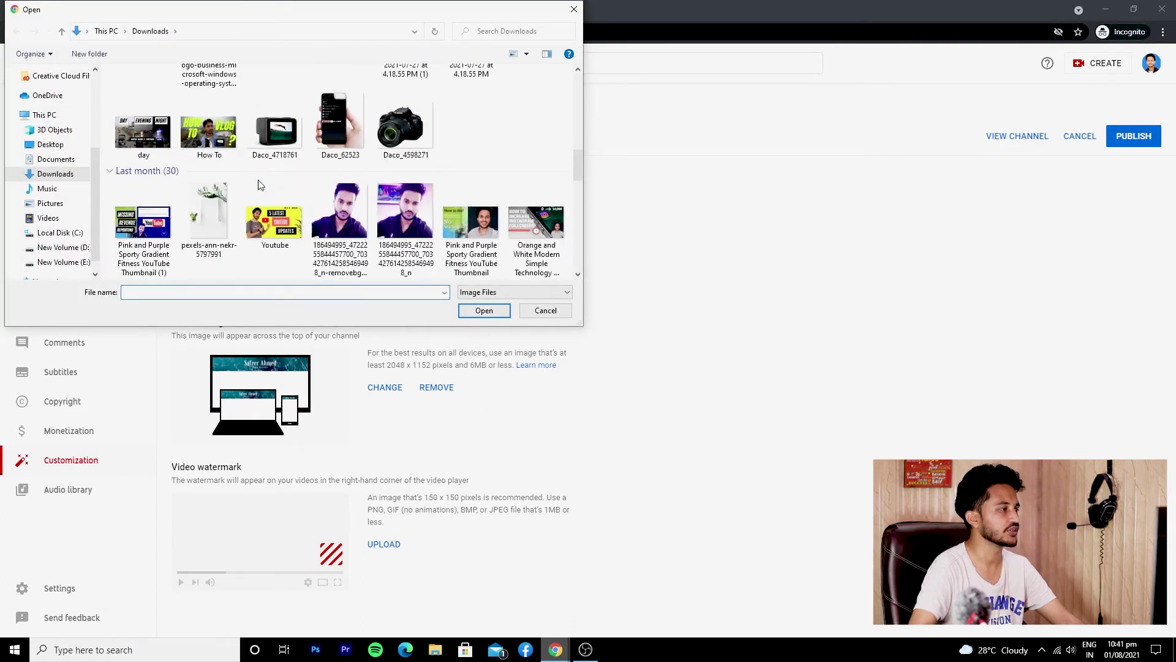
click(50, 144)
scroll(210, 173, down, 5)
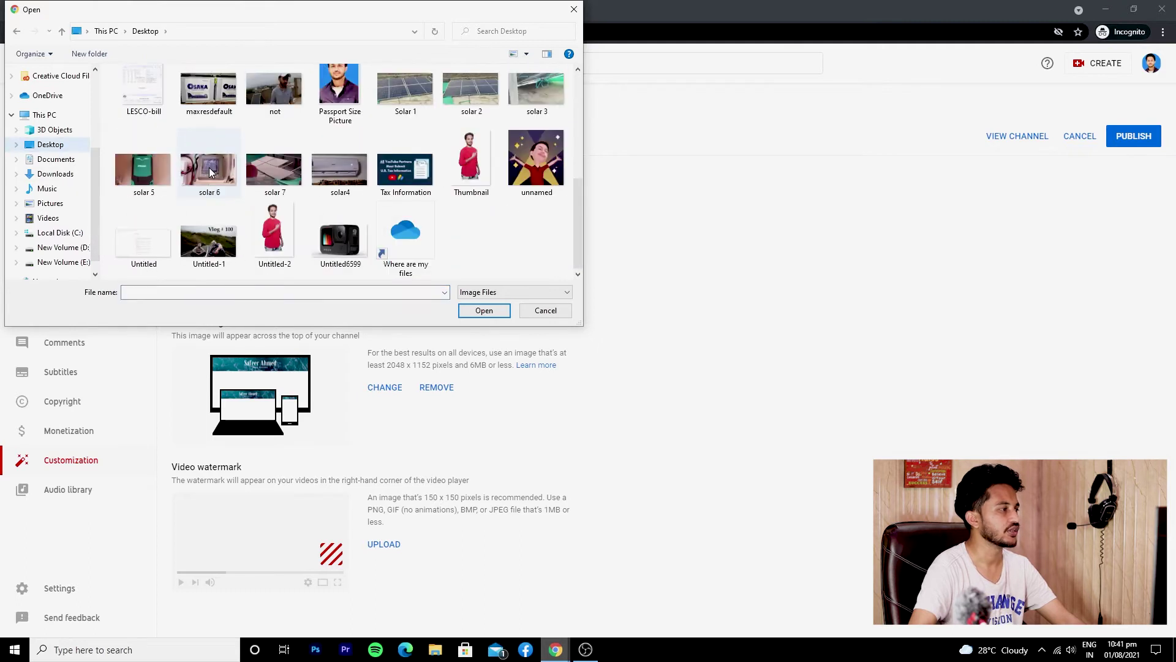
double_click(332, 93)
drag(575, 362, 583, 317)
click(851, 591)
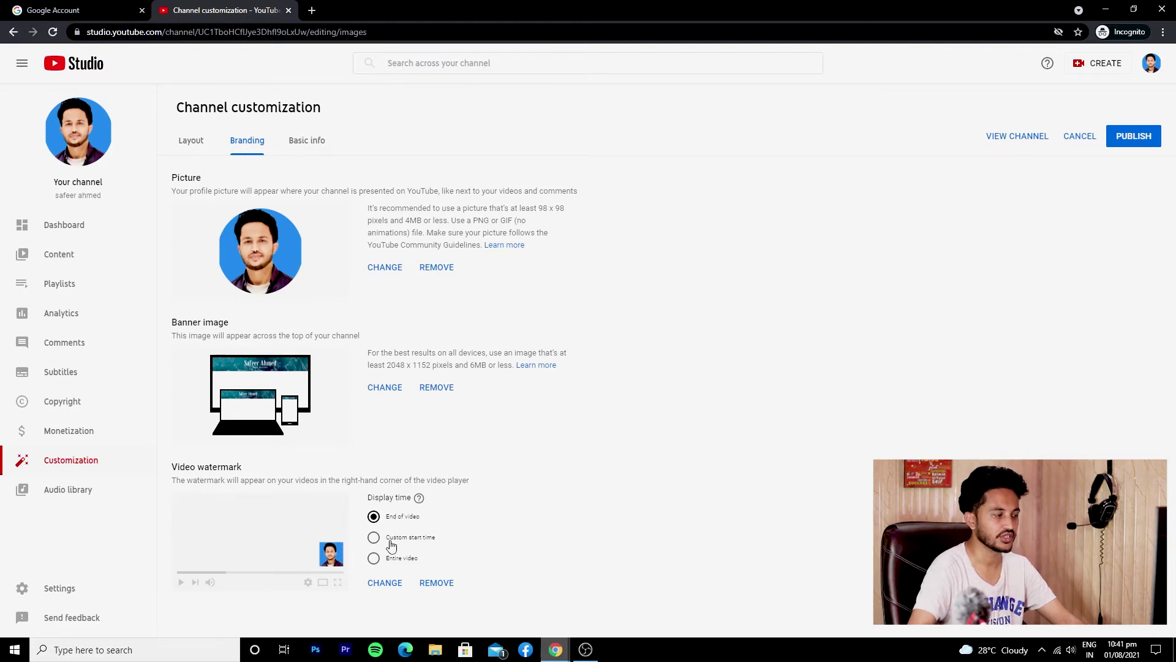
Show the watermark for the entire video and publish the branding changes
click(391, 559)
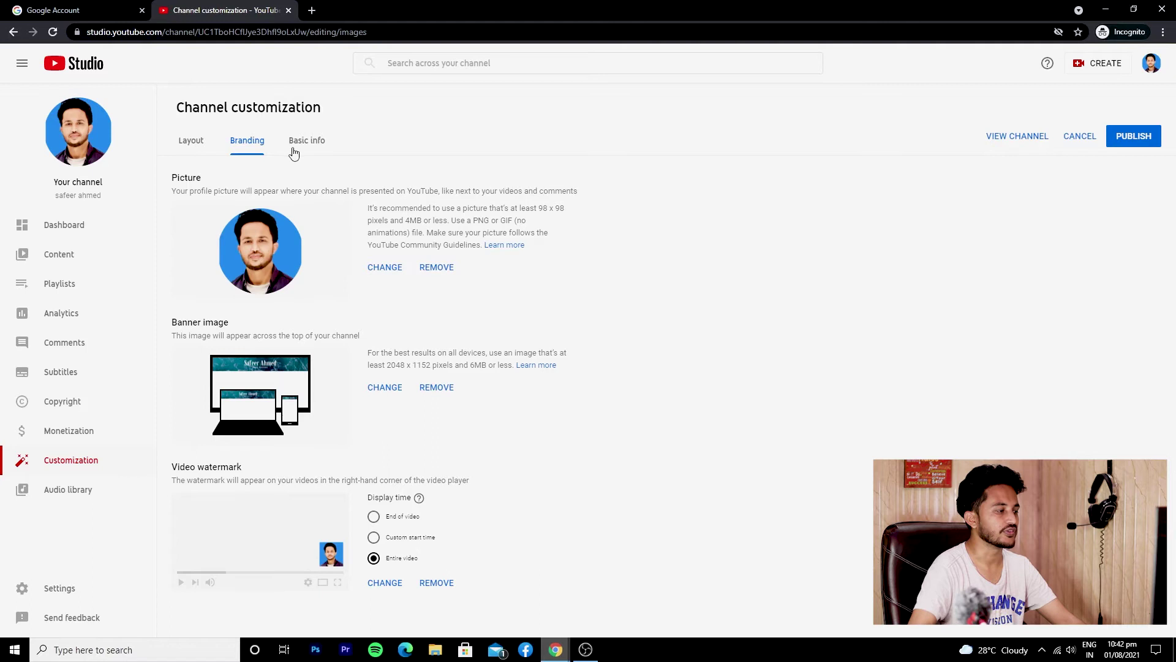
click(1126, 140)
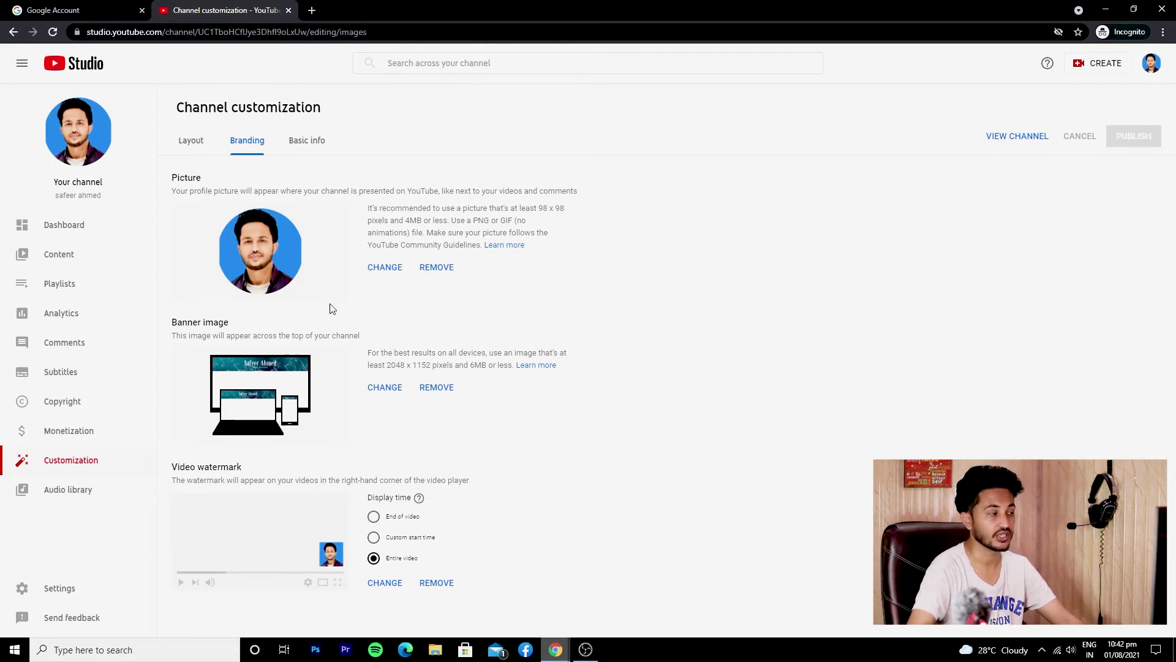
click(301, 141)
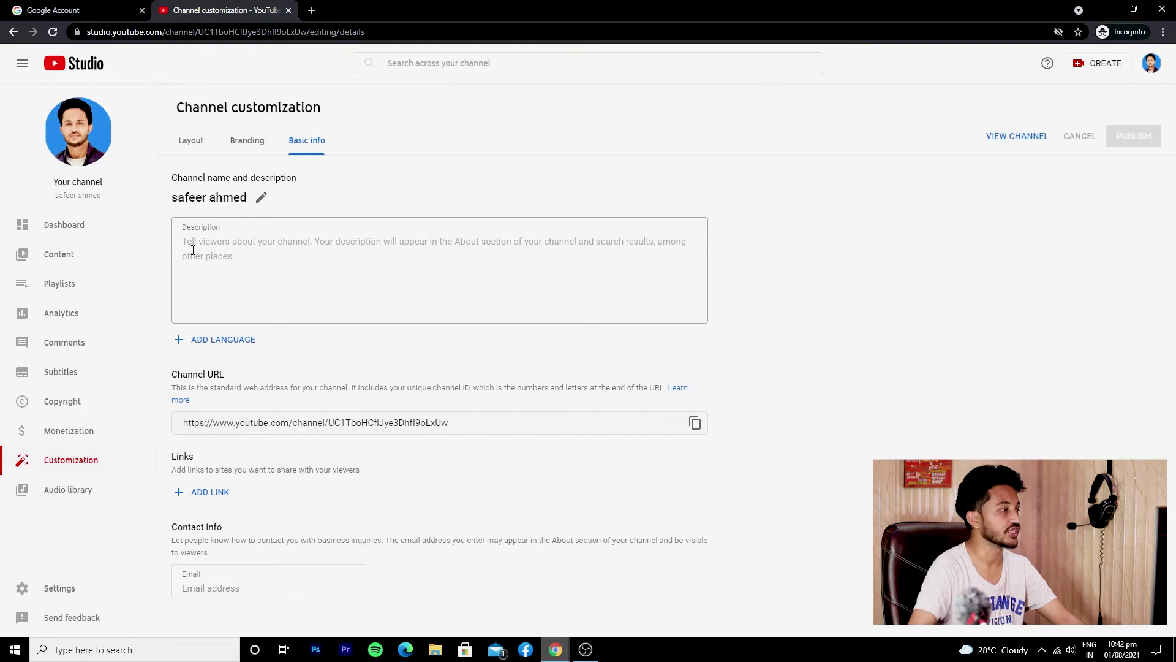
Write a description introducing the owner, ending 'channel is mainly about Tech Reviews.', fixing typos
click(292, 259)
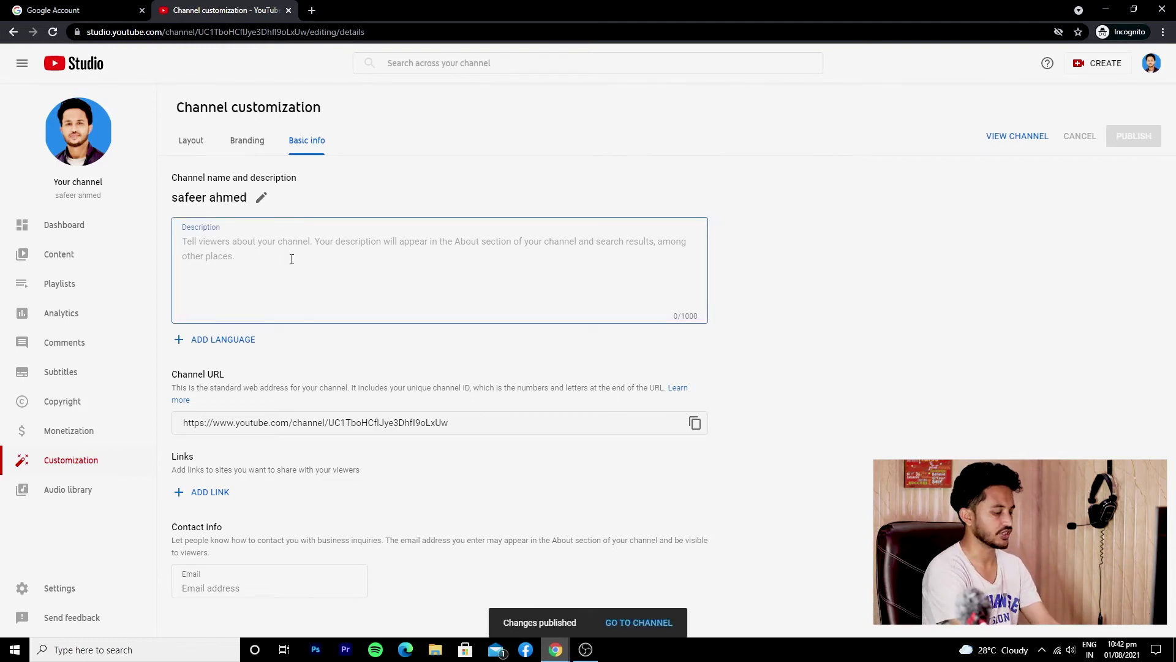
text(hi m)
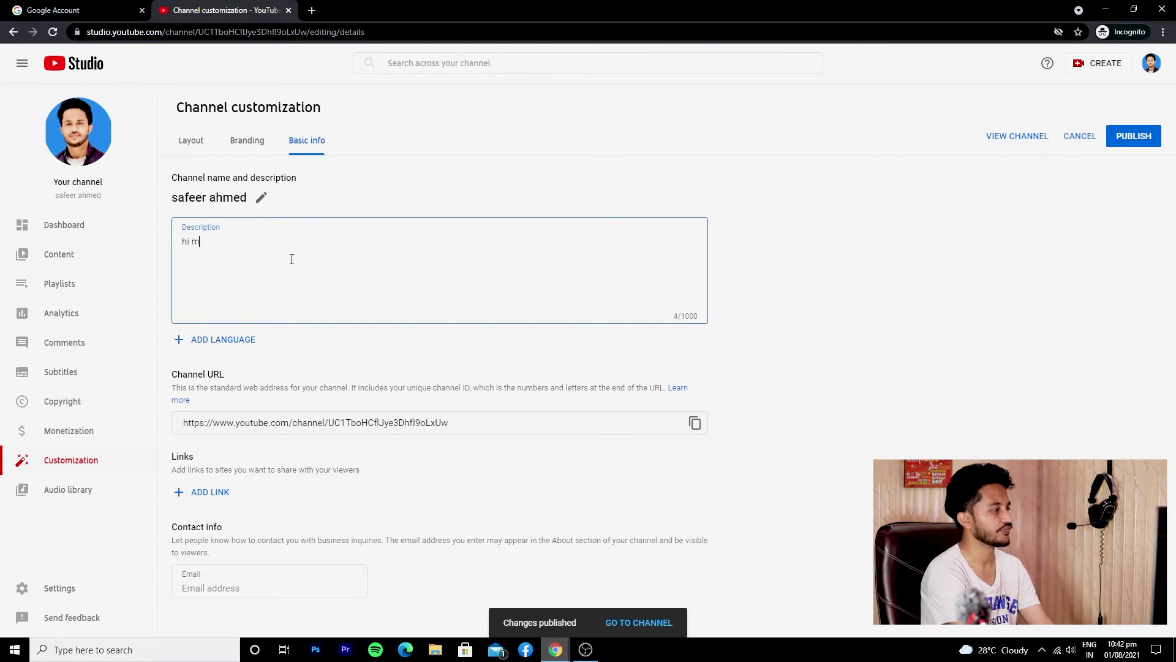
text(i, my name is Safeer and this)
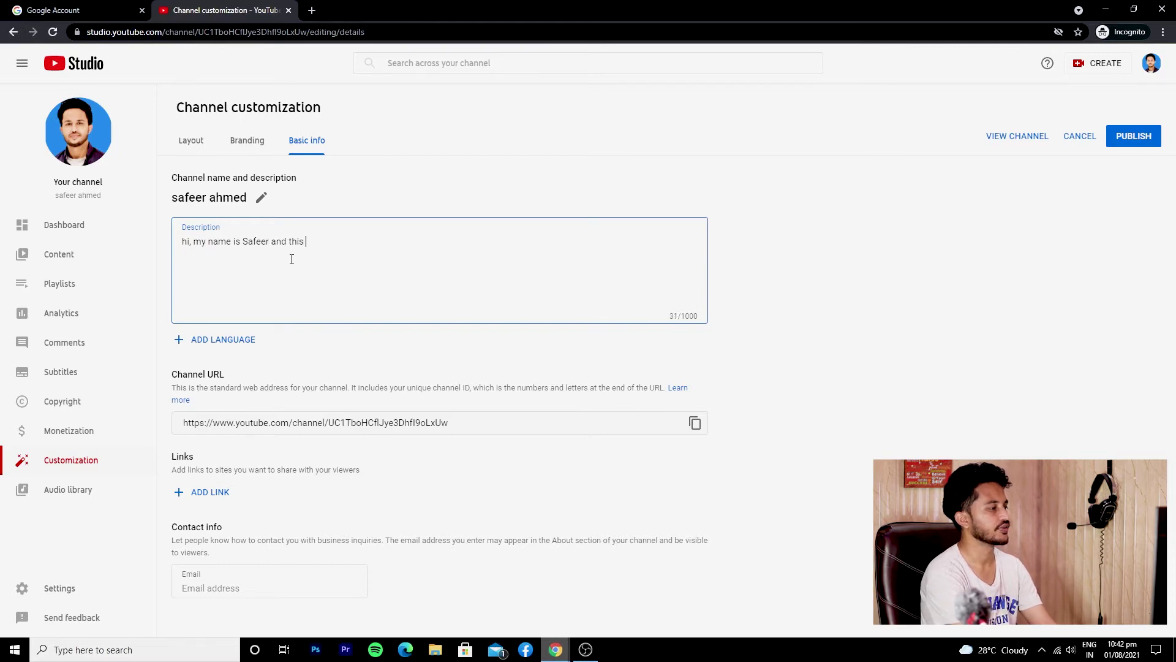
text(channel)
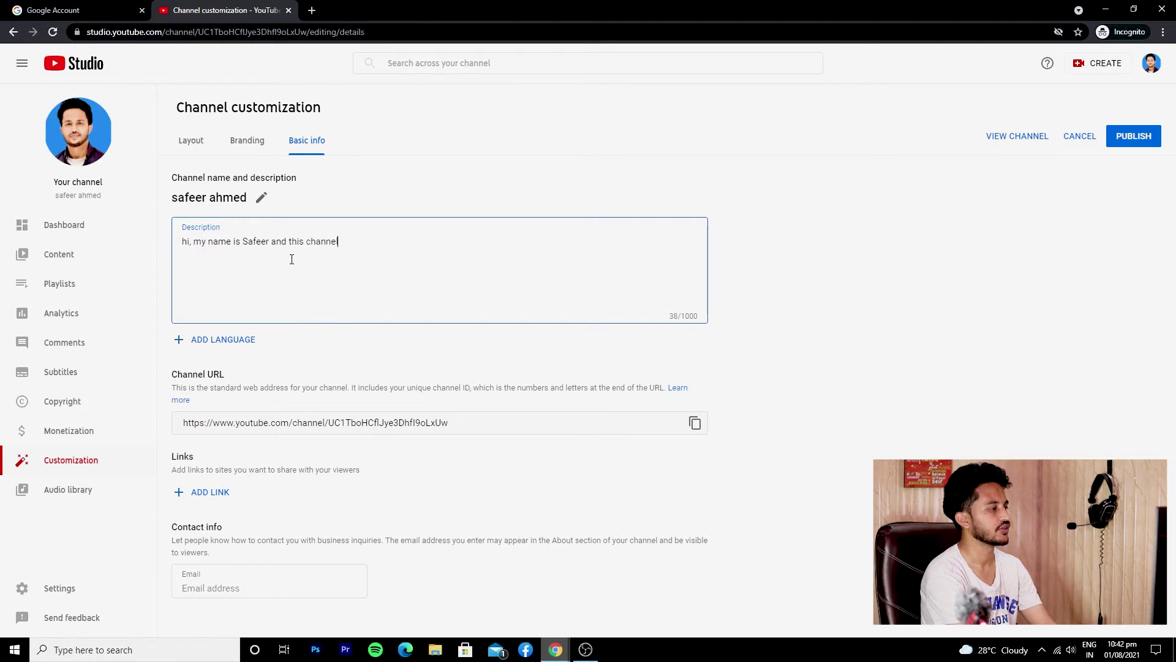
text( is mainly about Teh)
key(BackSpace)
text(c)
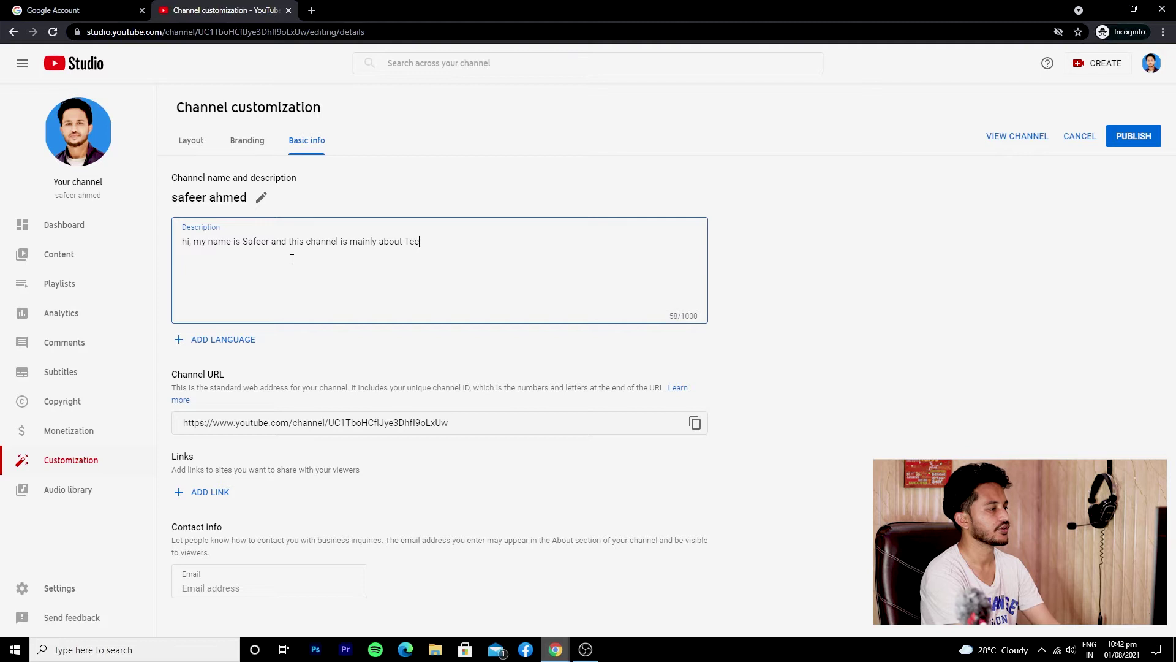
text(h Reviews and)
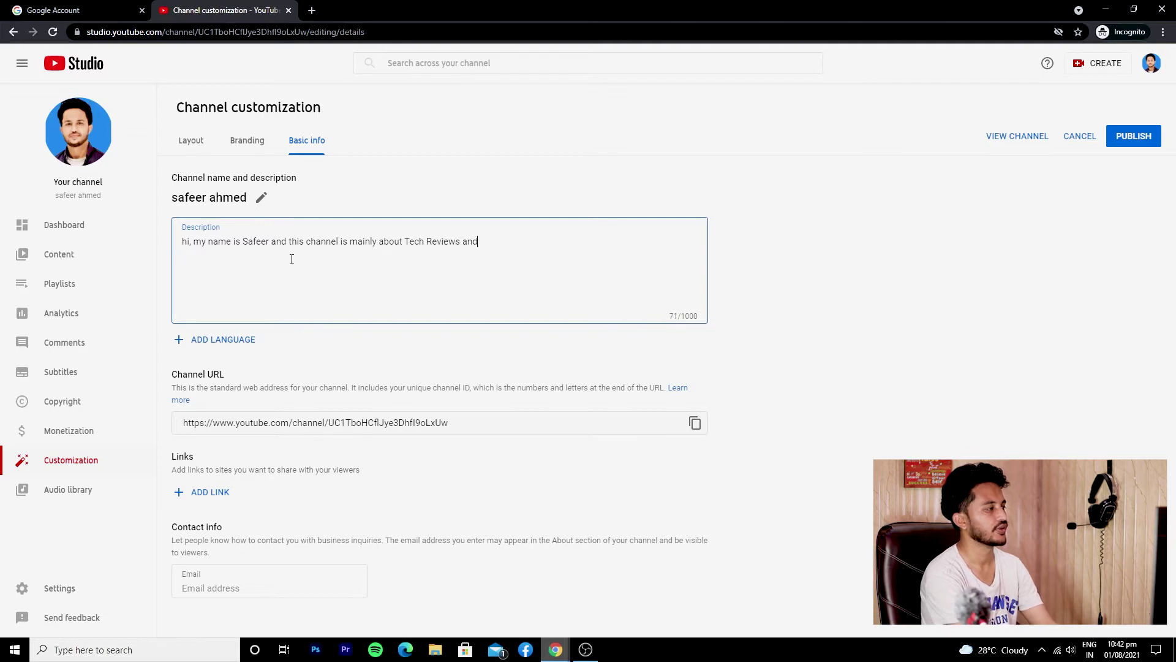
key(BackSpace)
key(BackSpace)
key(BackSpace)
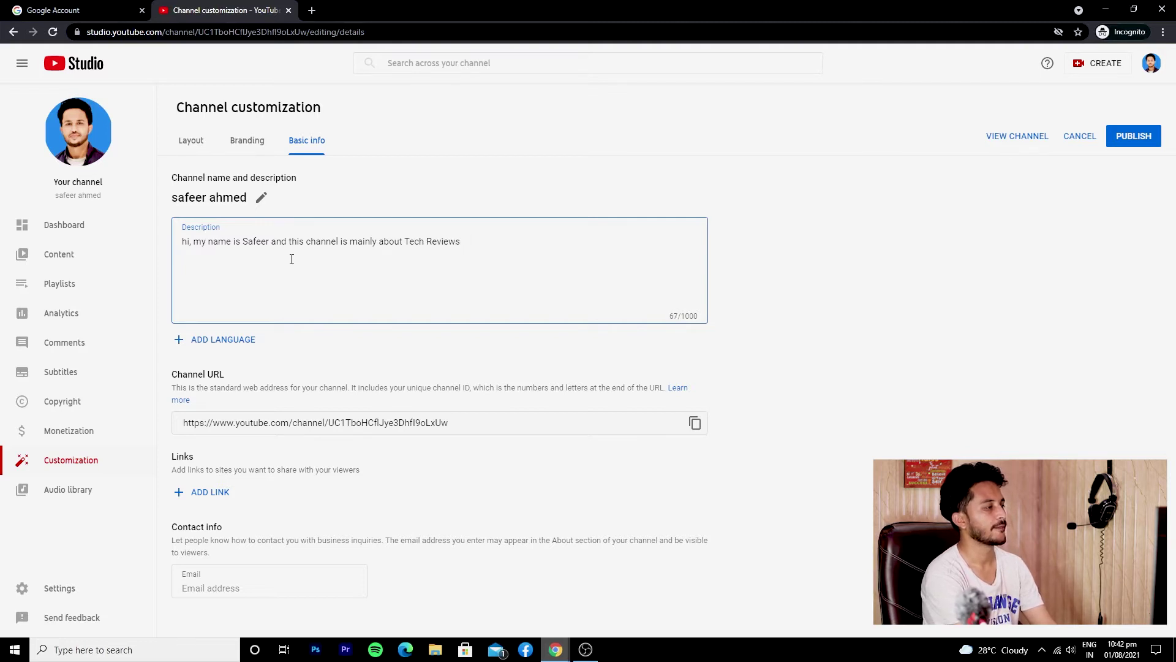
text(.)
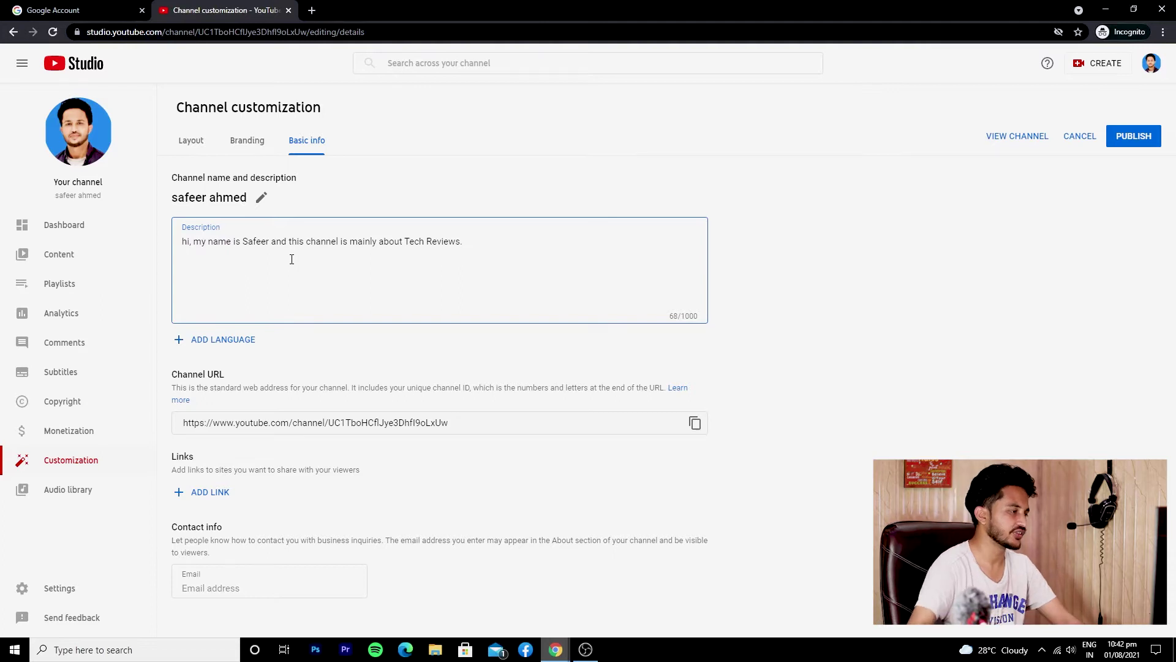
key(ctrl+a)
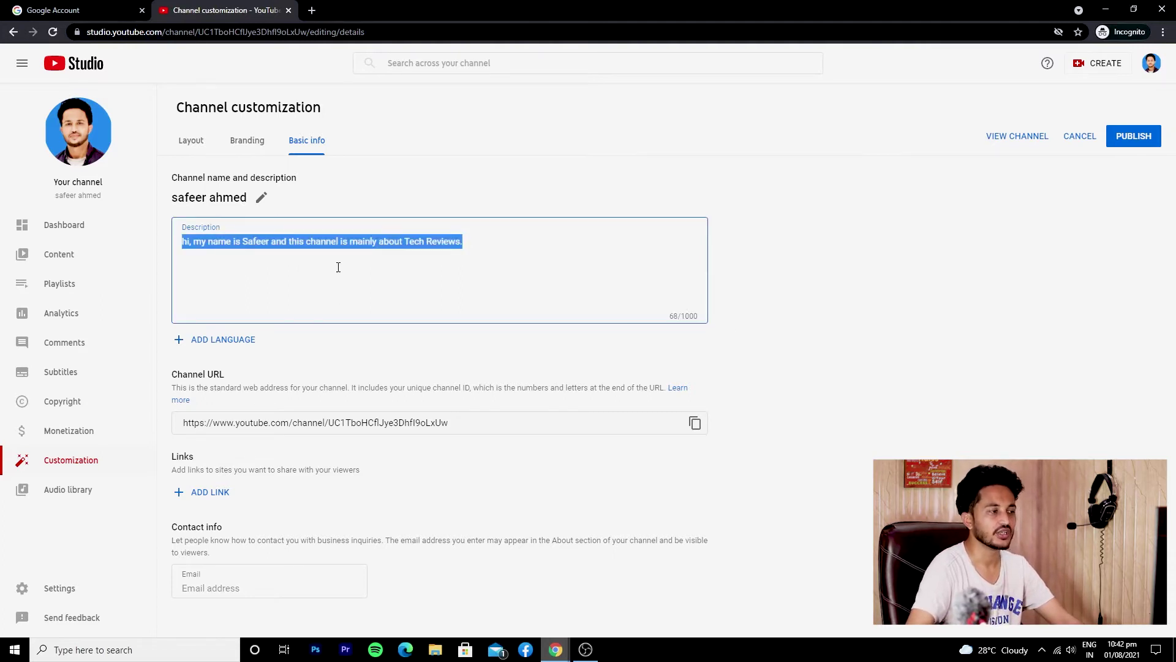
click(843, 363)
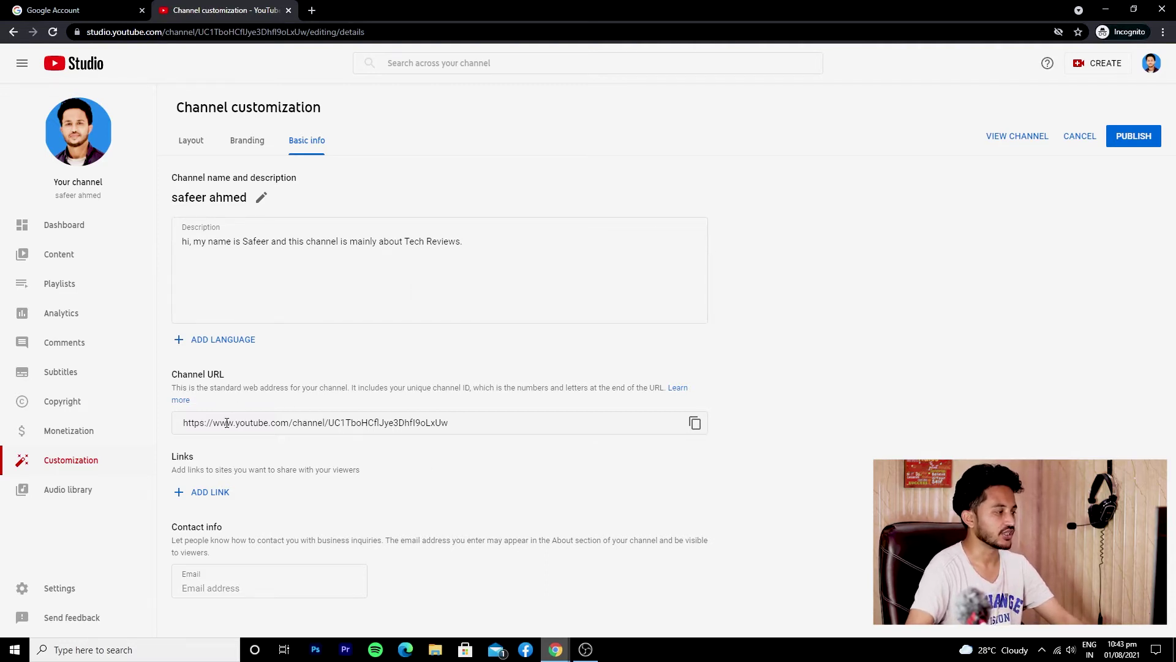
Add an 'Instagram' link row, then delete that link entry again
click(210, 492)
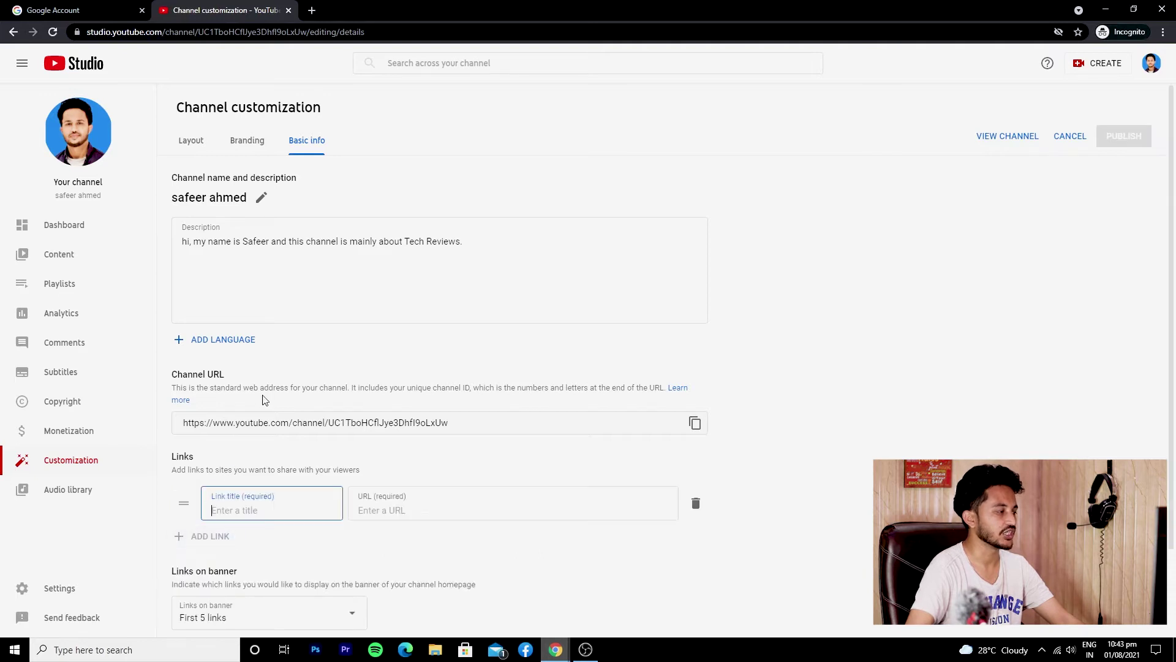
scroll(266, 399, down, 2)
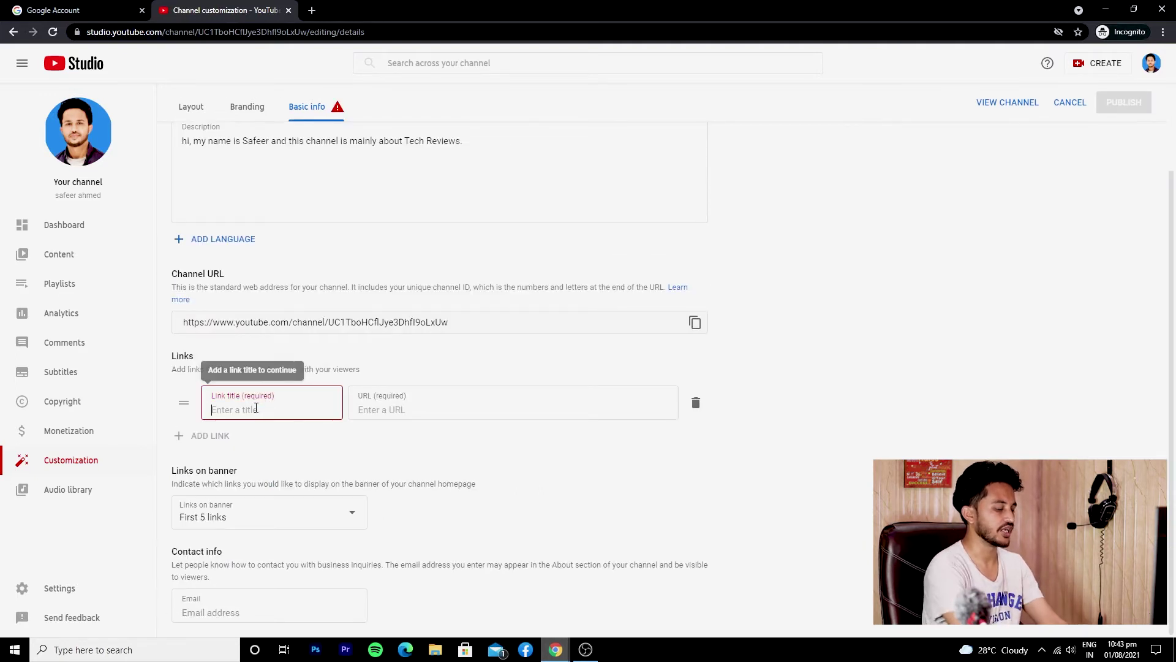
click(256, 407)
text(Instagram)
click(193, 435)
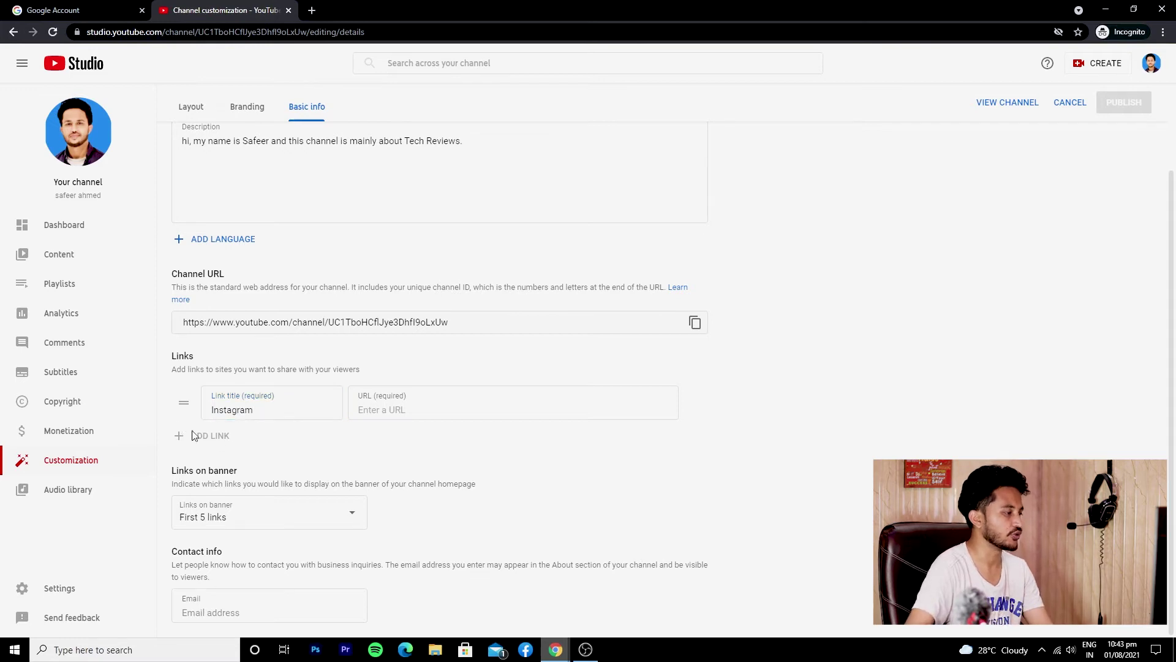
click(411, 411)
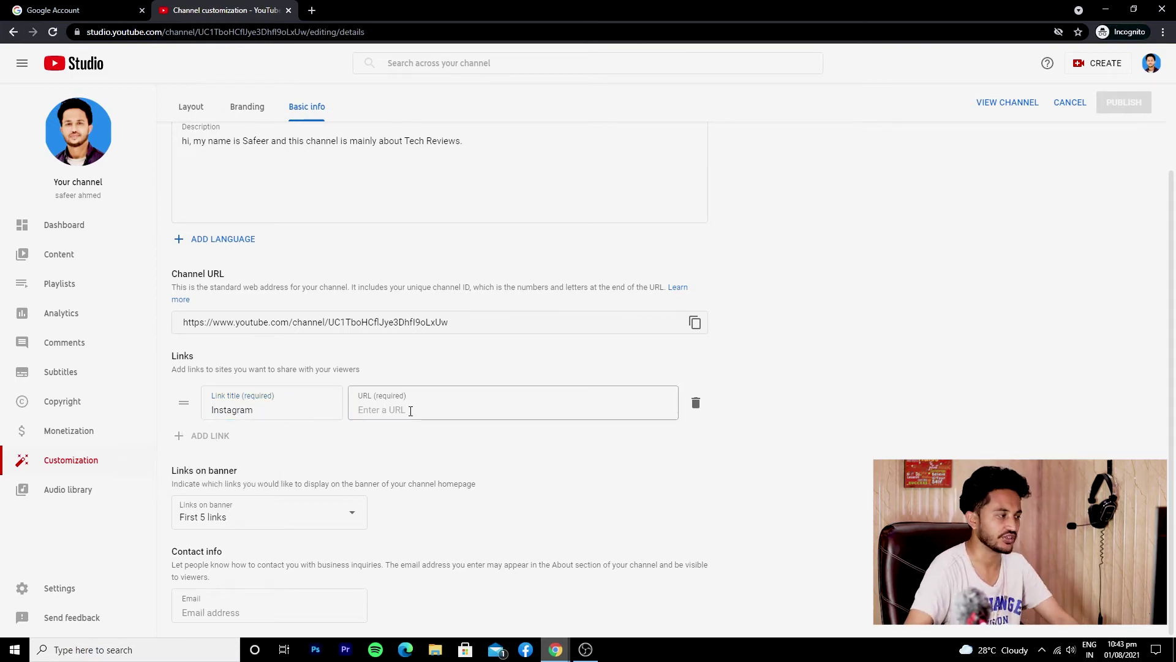
click(292, 411)
click(433, 407)
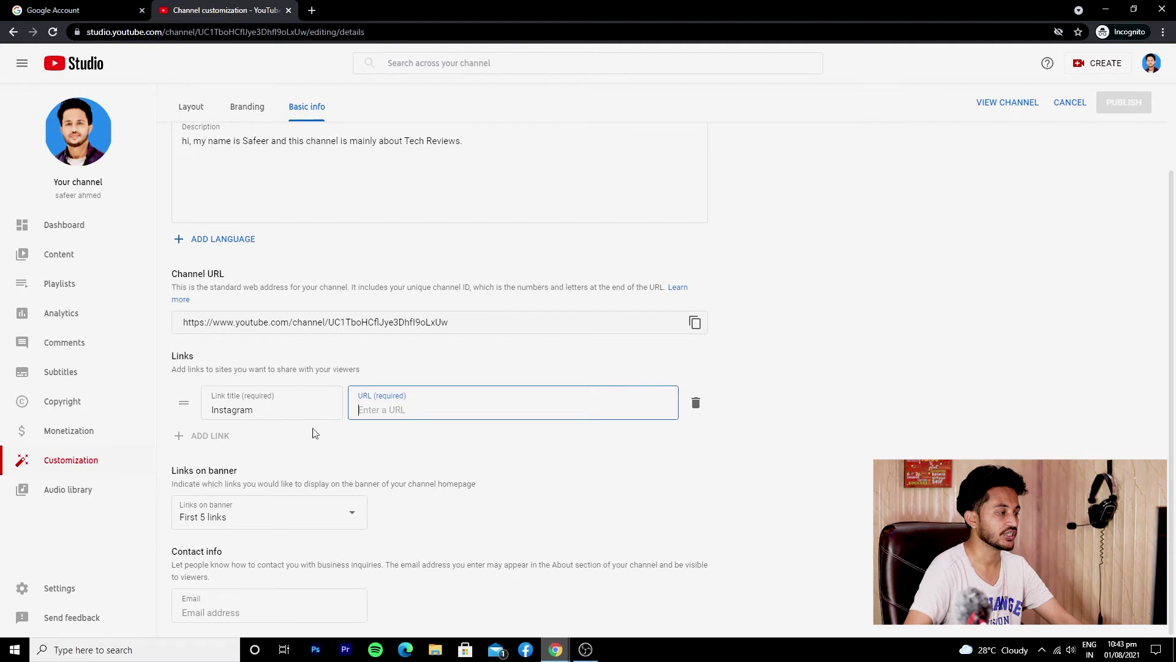
click(697, 405)
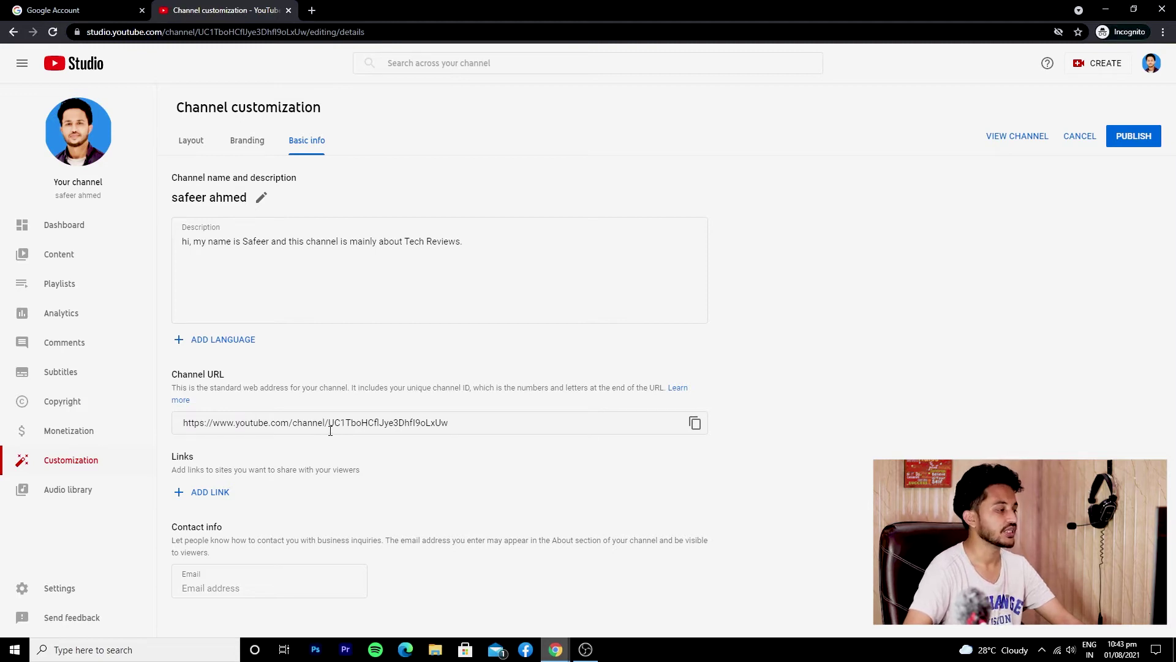
Publish the Basic info description changes with no links
click(267, 585)
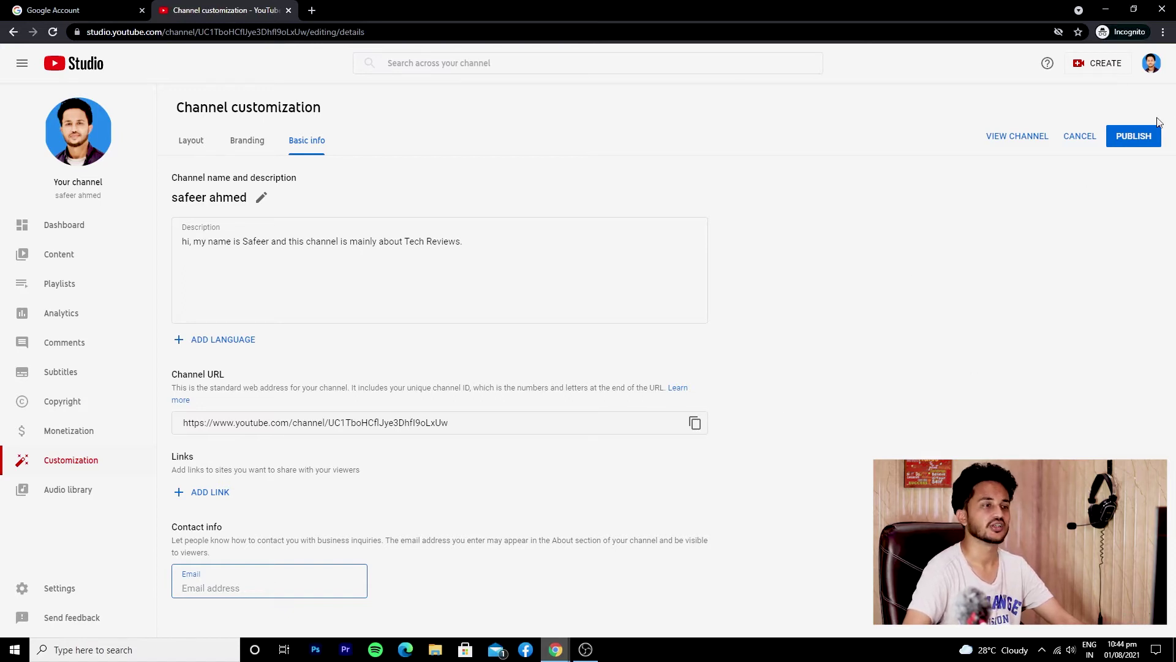
click(1126, 140)
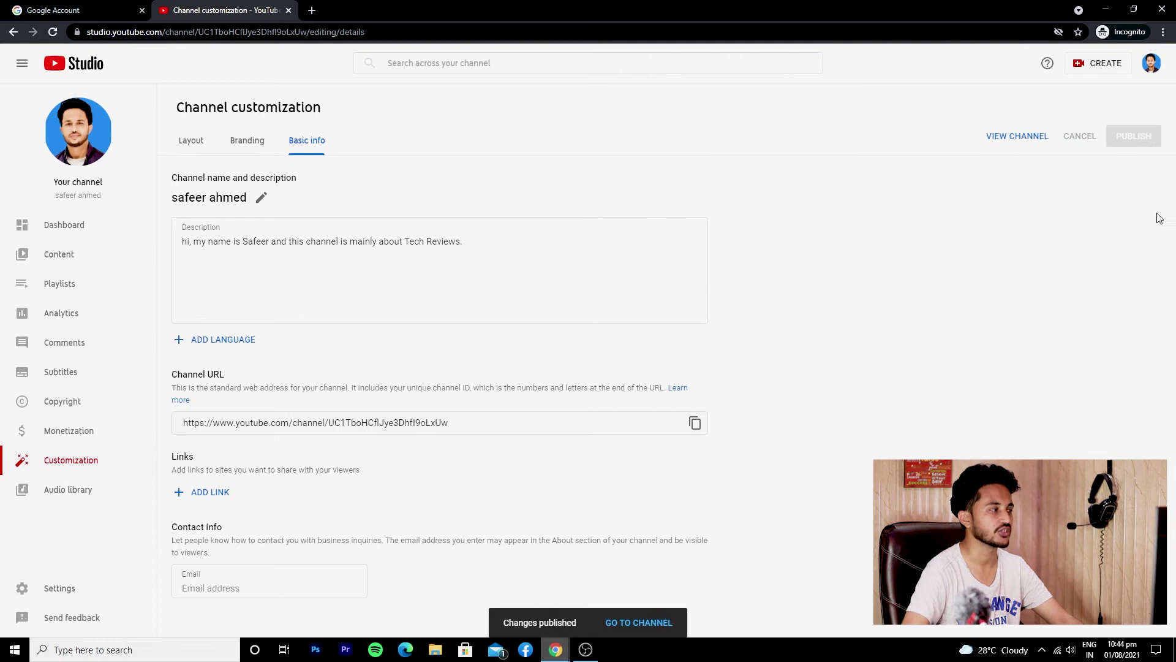
click(192, 141)
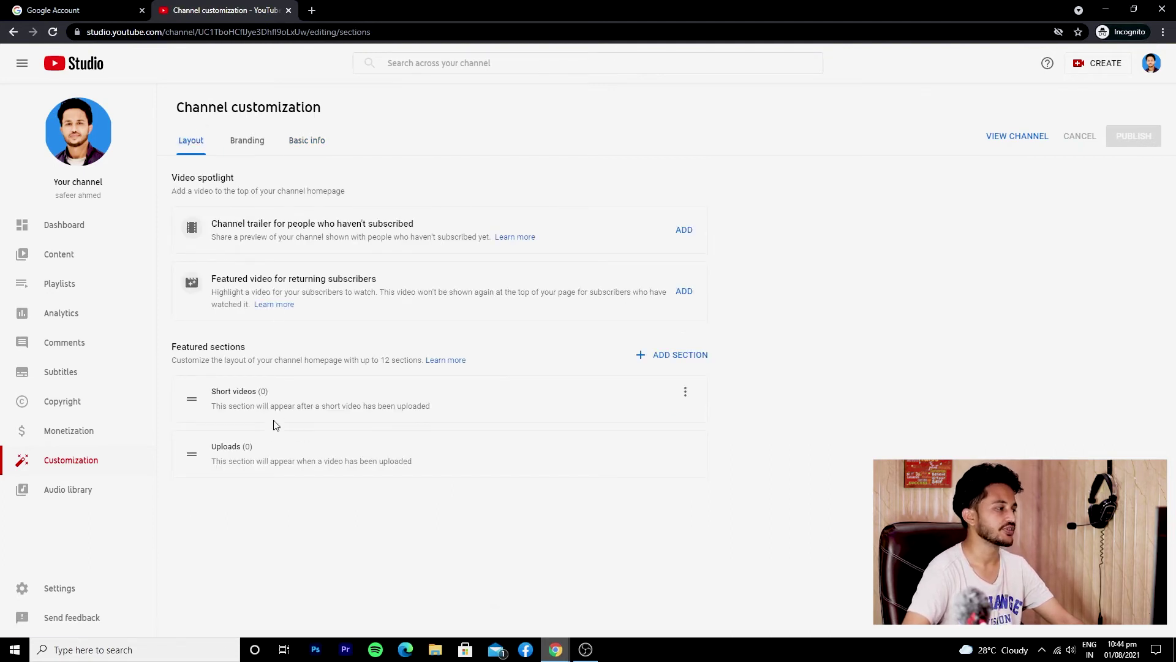
Add a Popular uploads section and order sections Popular uploads, Uploads, Short videos
click(673, 356)
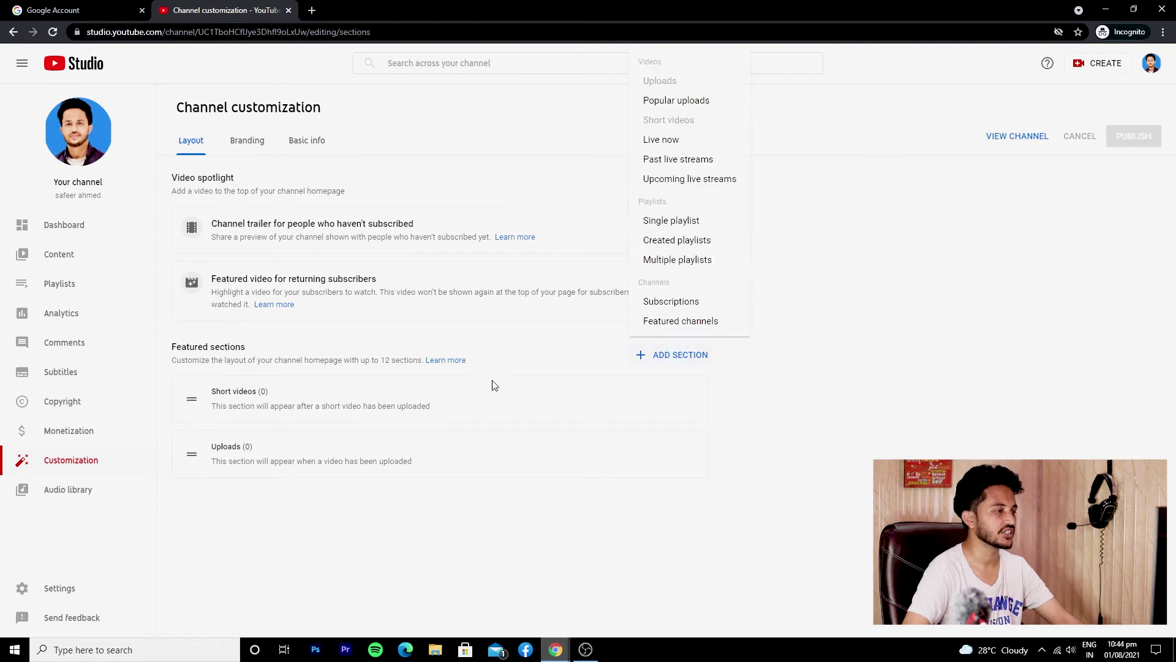
click(667, 109)
drag(192, 508, 195, 382)
click(660, 356)
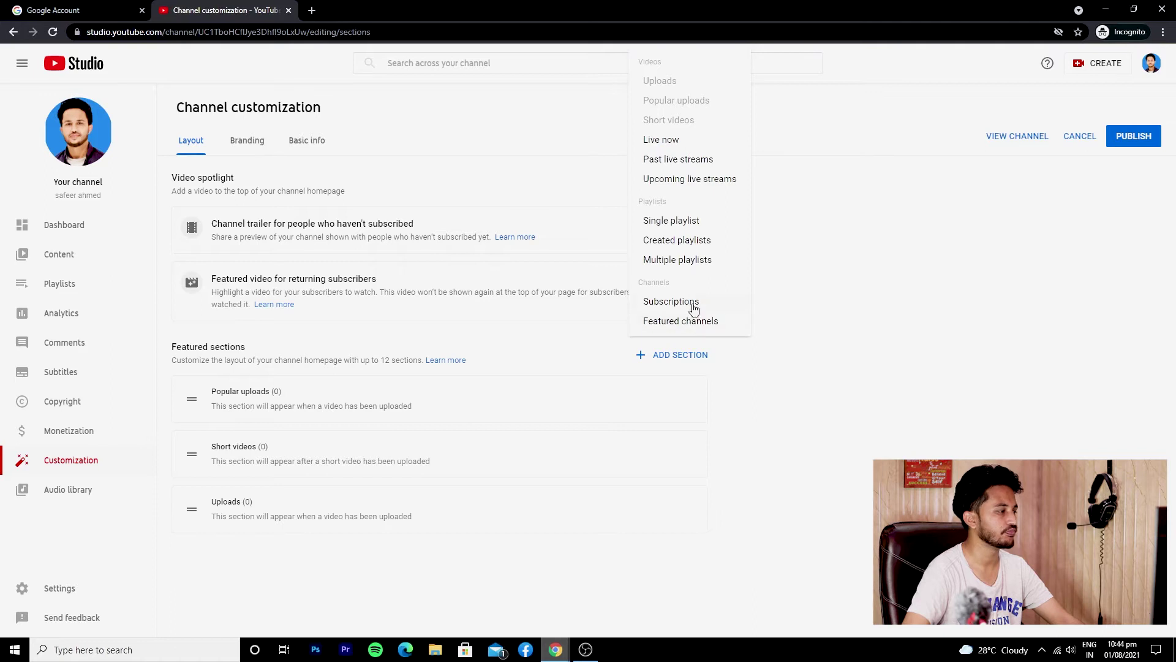
click(277, 482)
drag(195, 508, 206, 427)
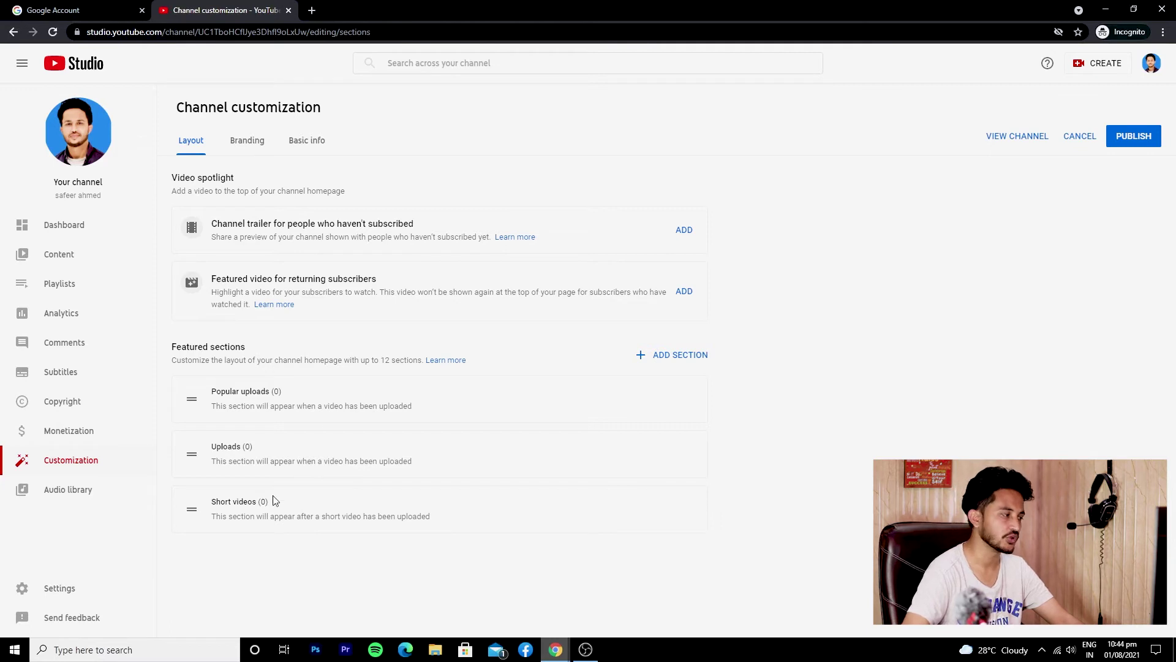
Publish the layout changes and return to the Basic info settings
click(1135, 137)
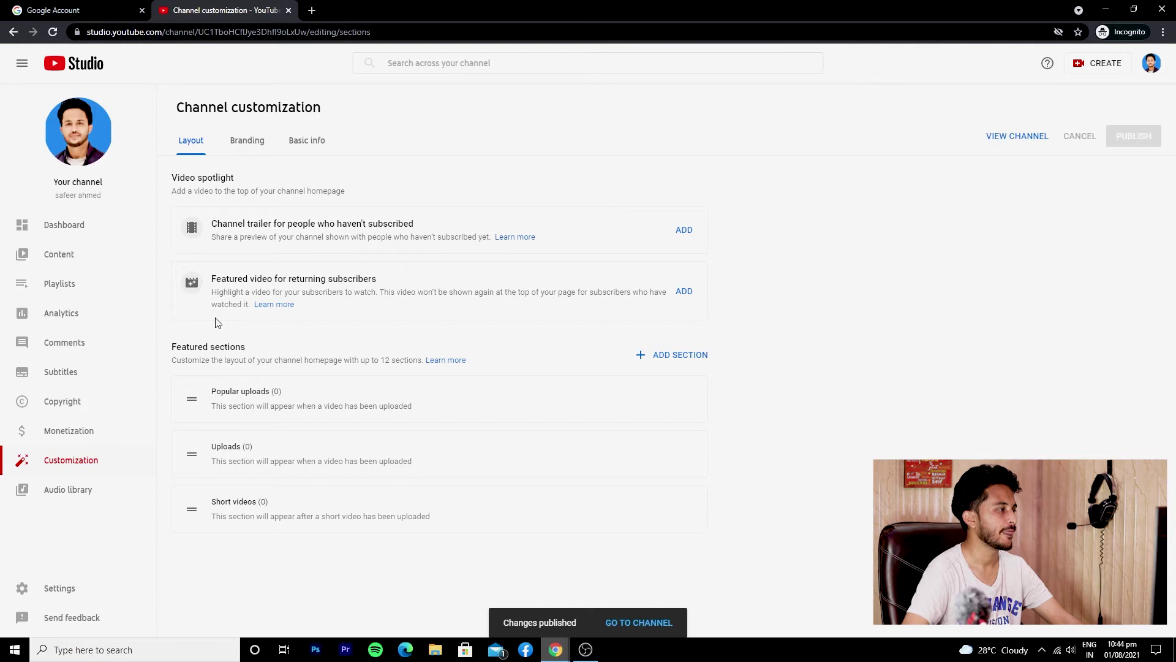
click(247, 143)
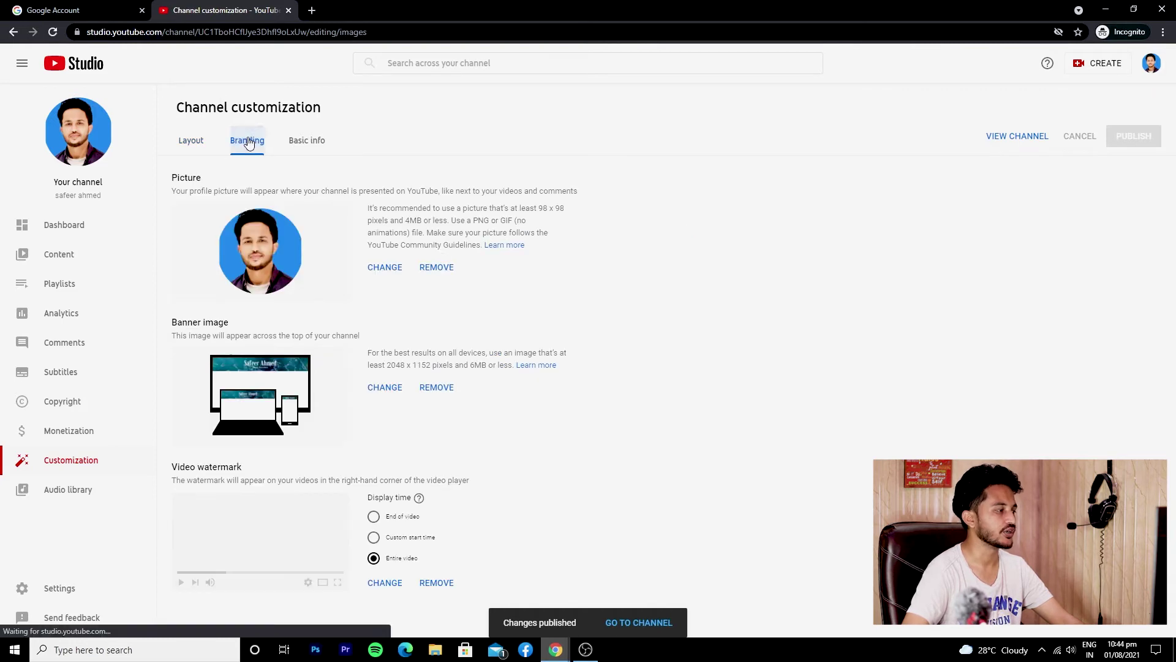
click(323, 148)
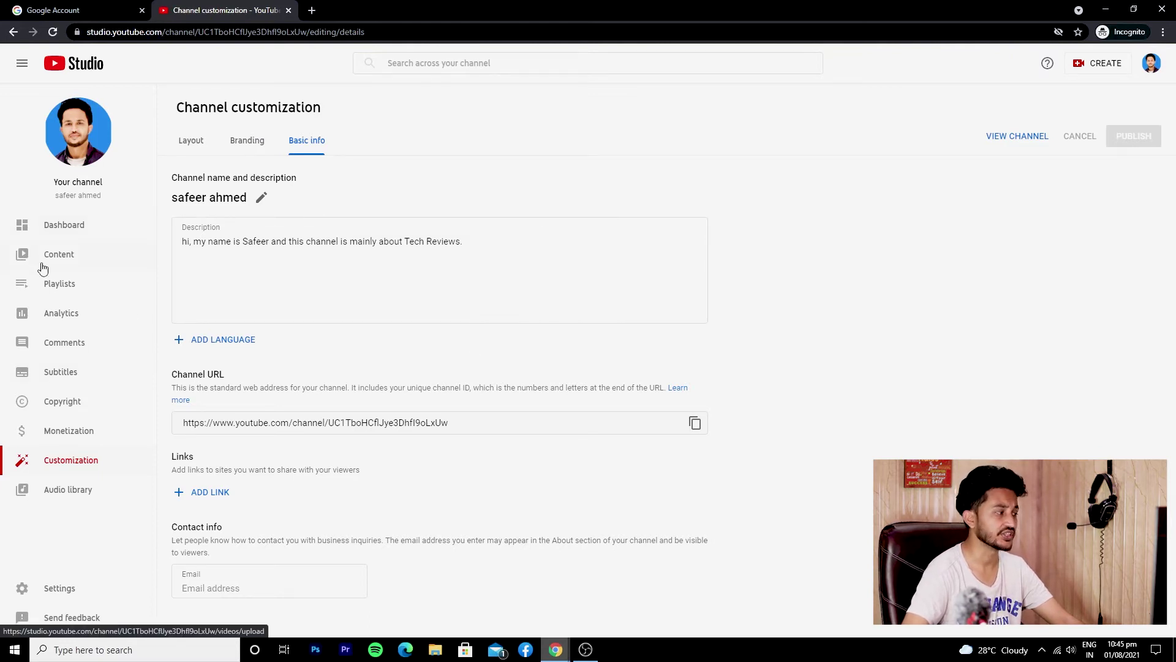
Open the Audio library and switch to its Sound effects list
click(69, 495)
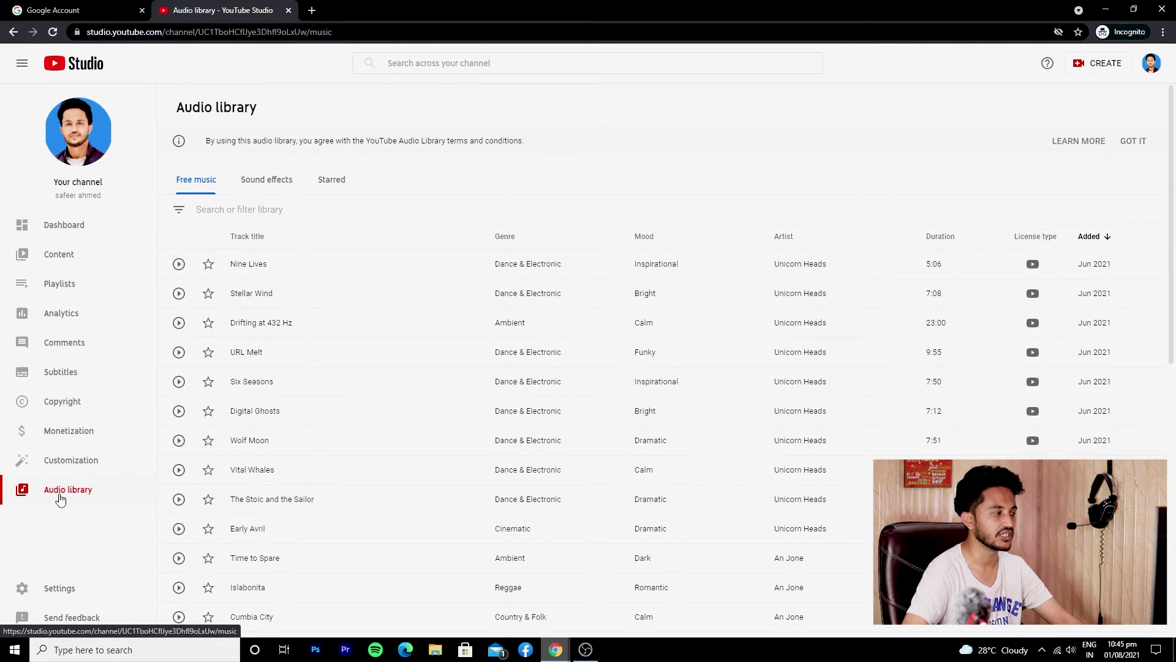
scroll(395, 291, down, 8)
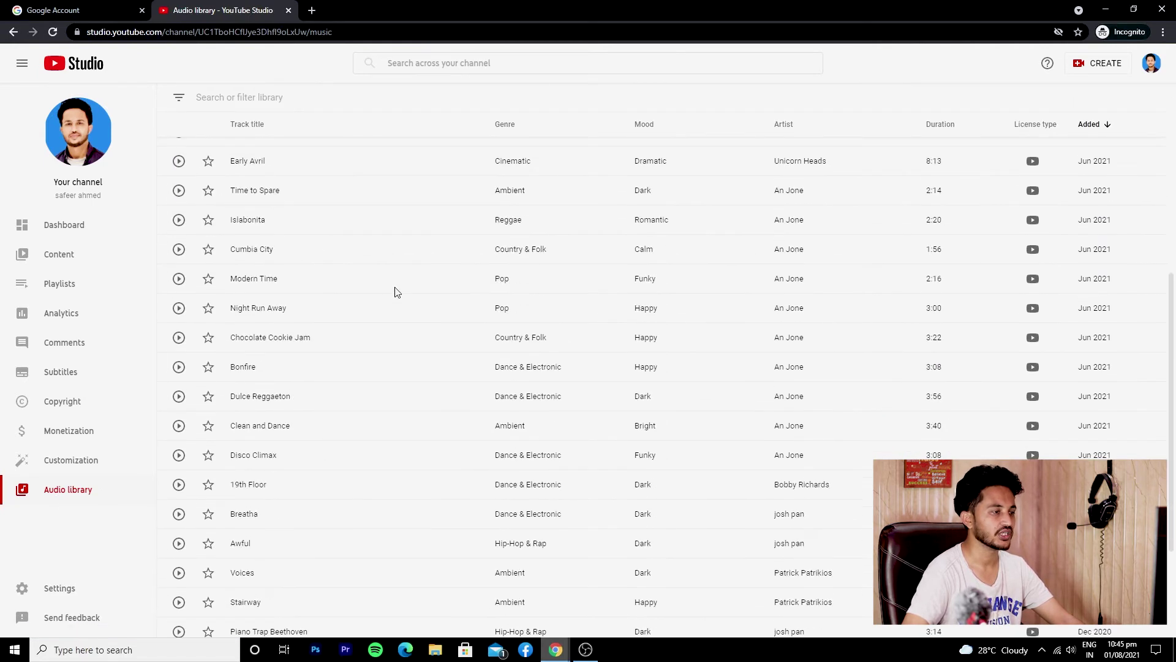
scroll(395, 292, up, 10)
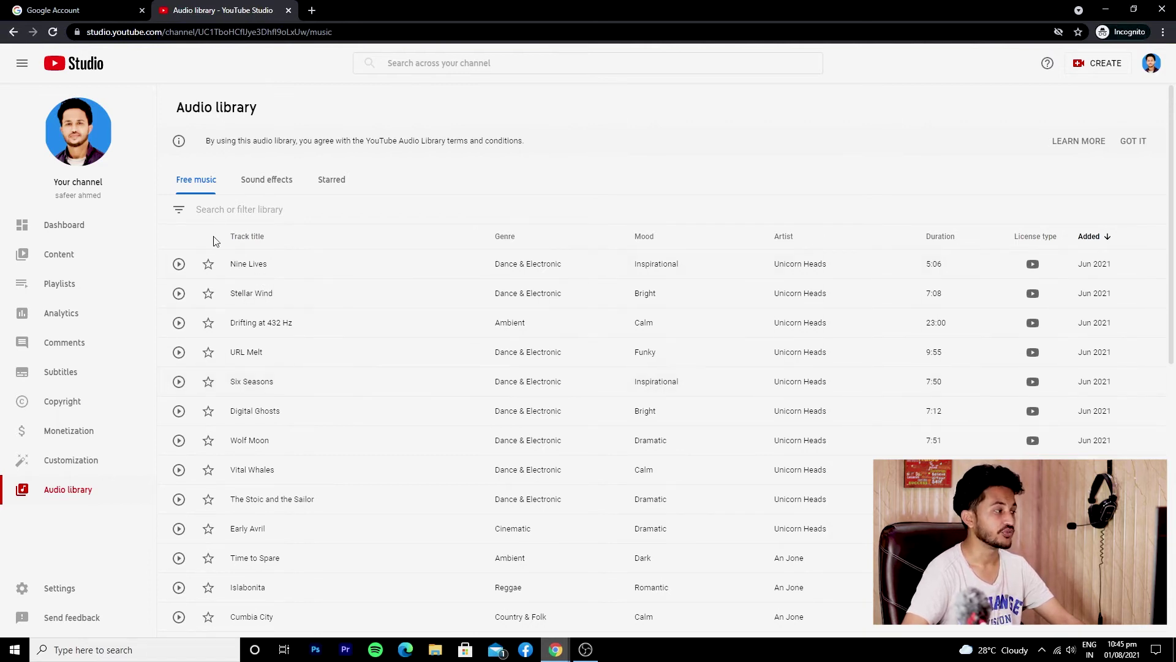
click(221, 210)
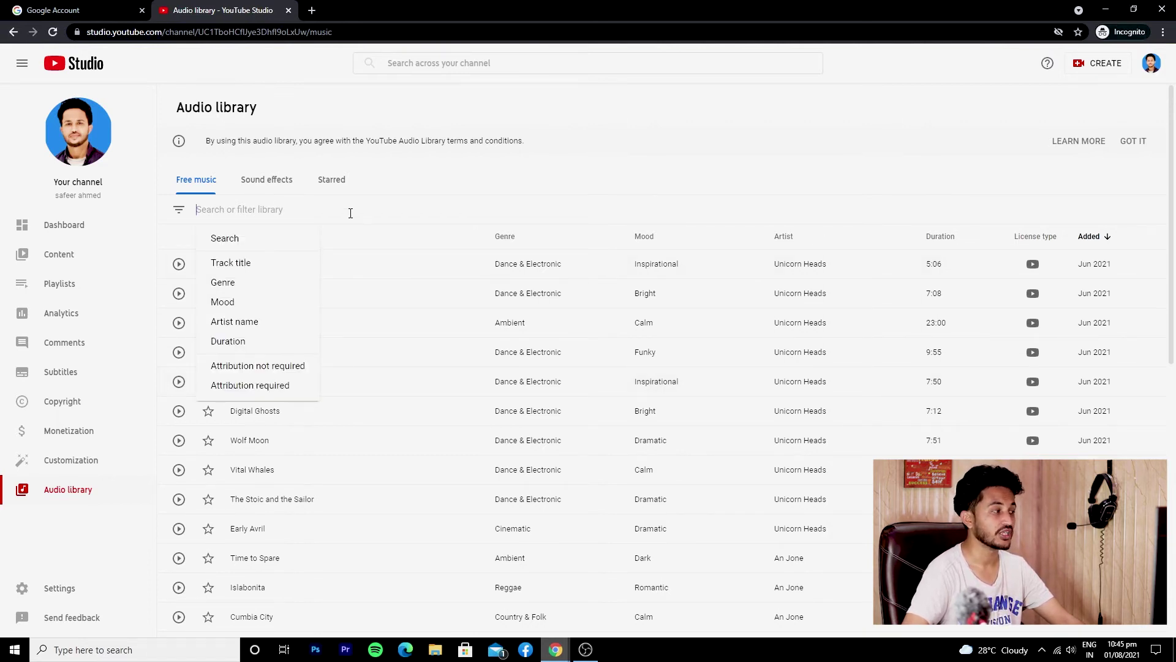
click(265, 179)
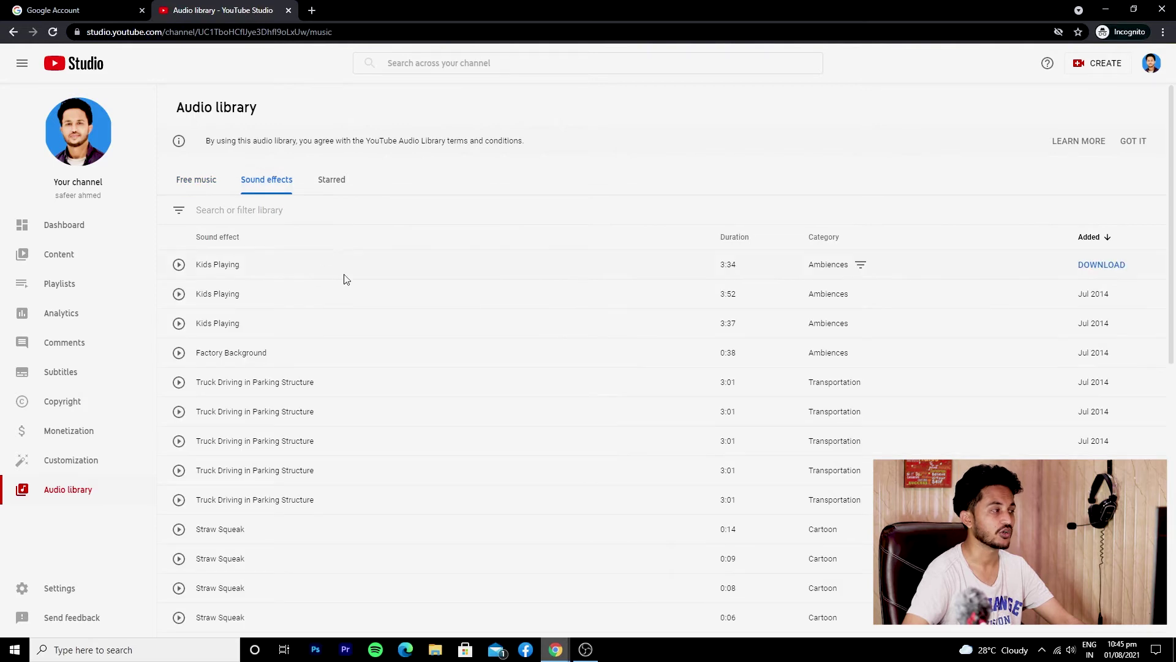
Play and pause the Kids Playing sound effect, then view Free music and Channel analytics
click(179, 265)
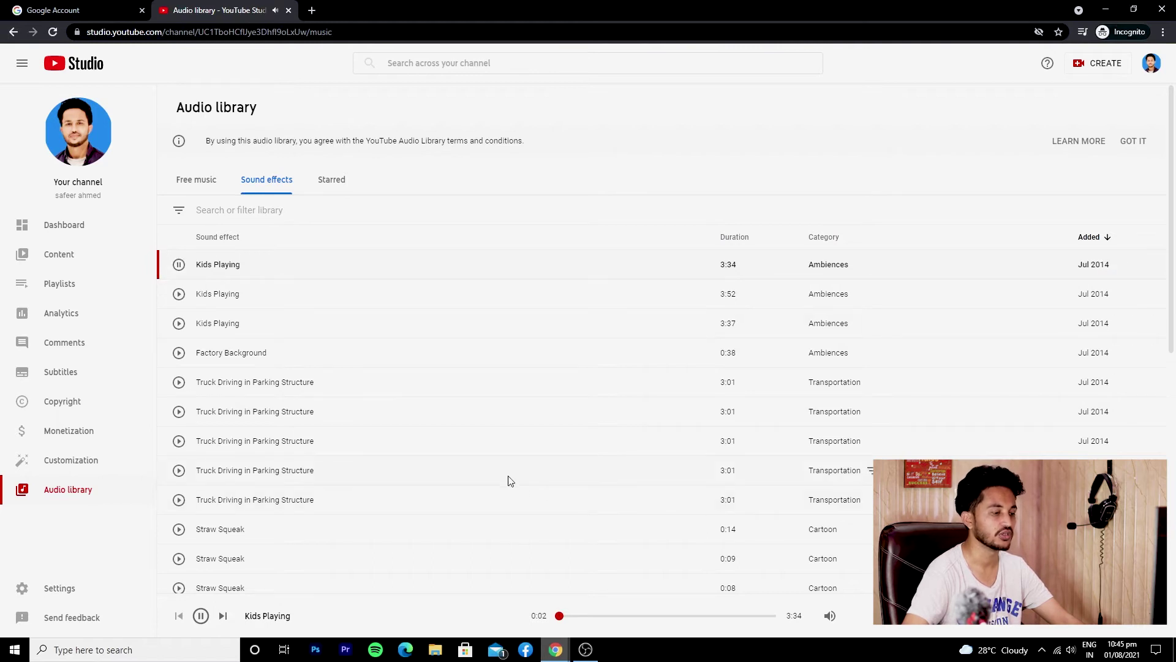
click(1071, 649)
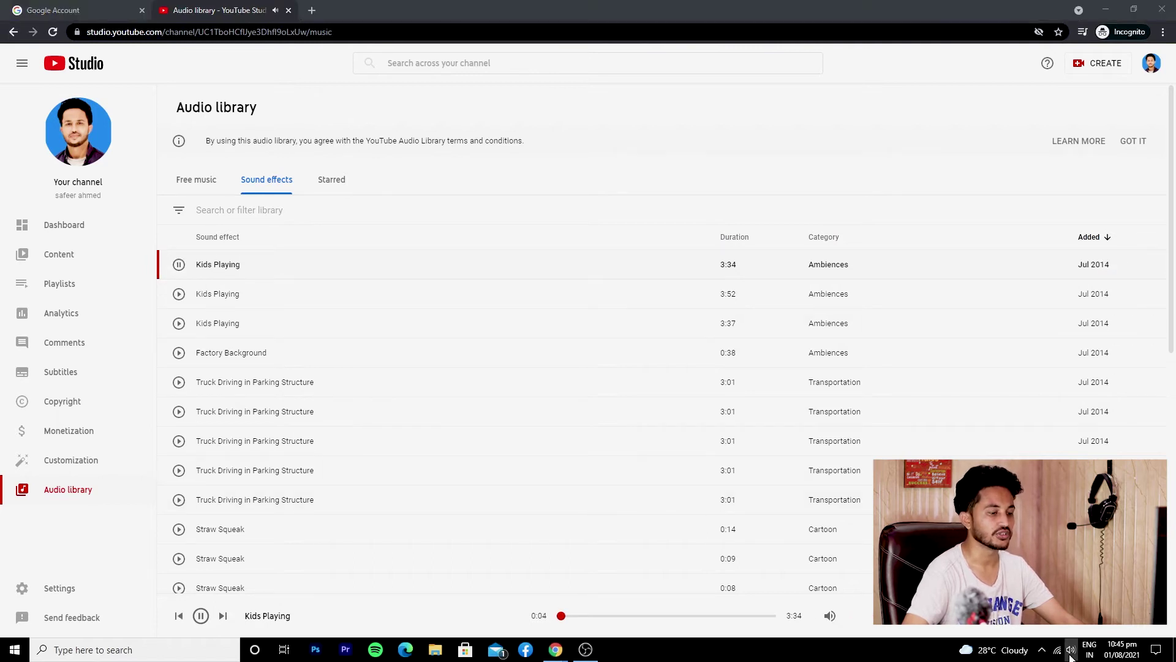
click(843, 657)
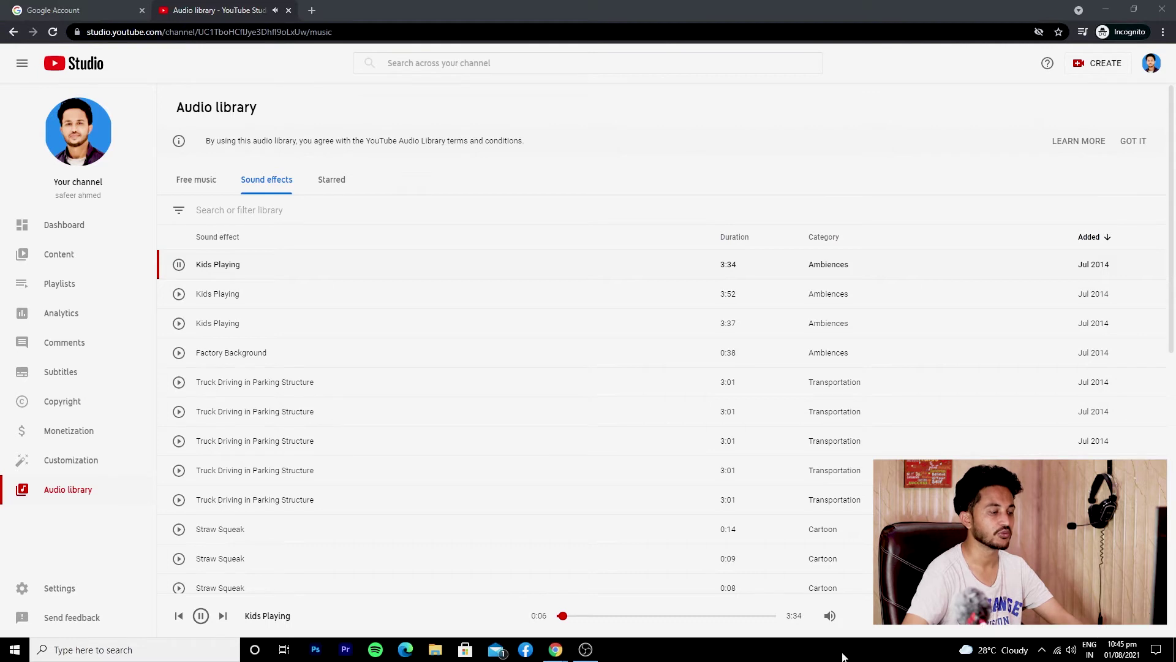
click(178, 264)
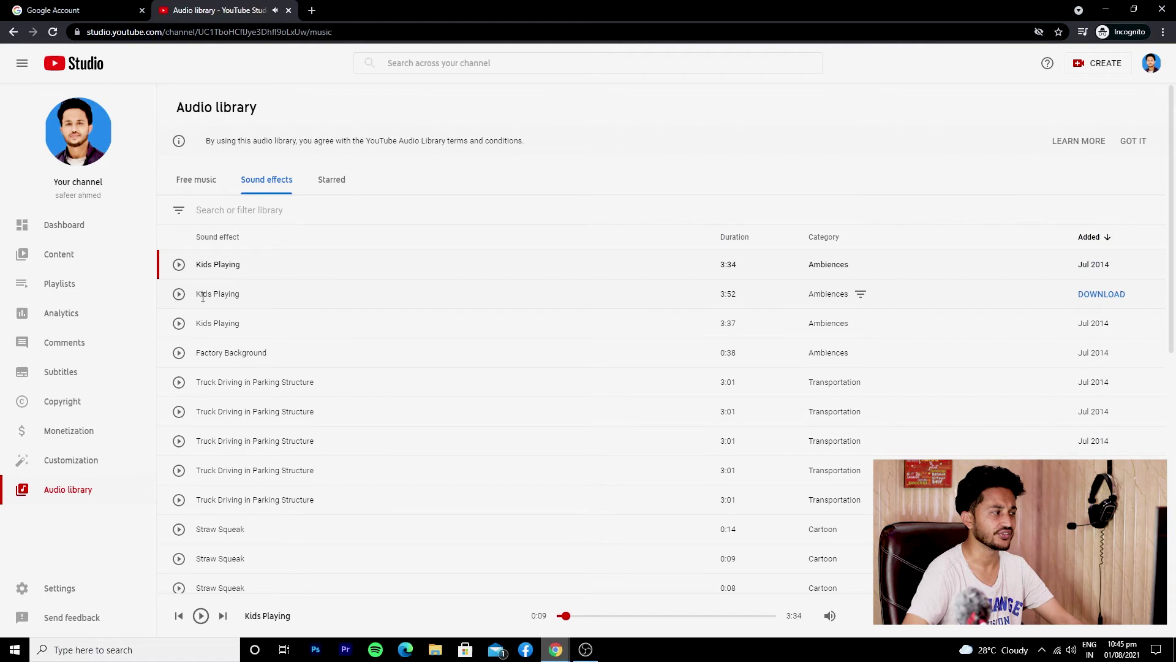
click(190, 179)
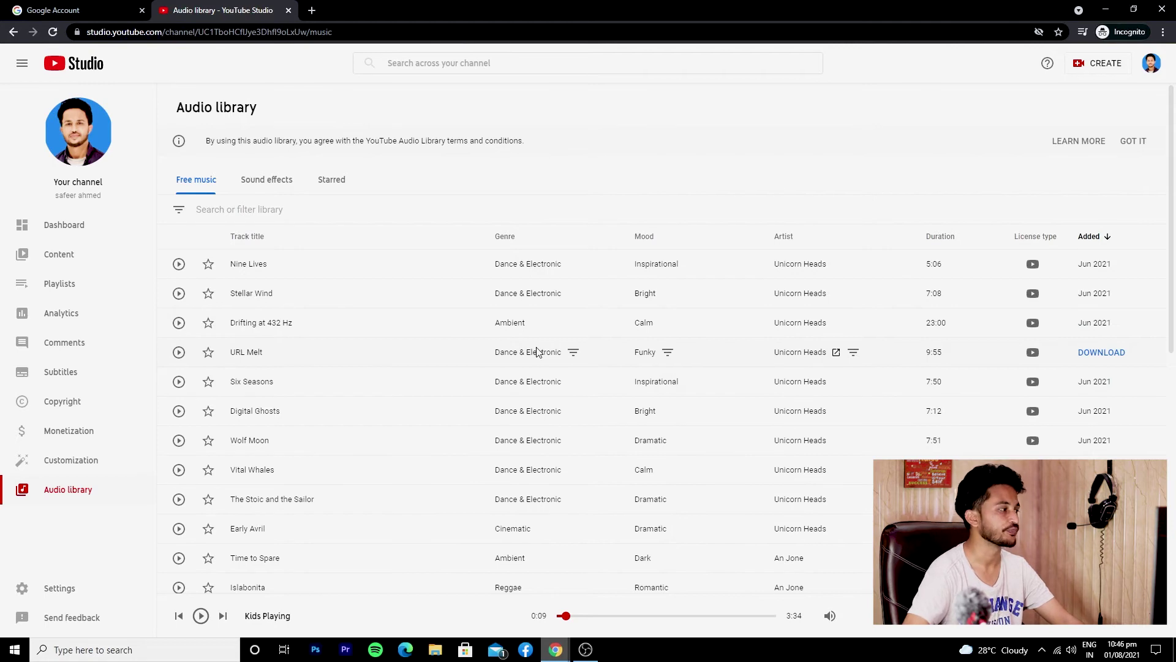
click(59, 322)
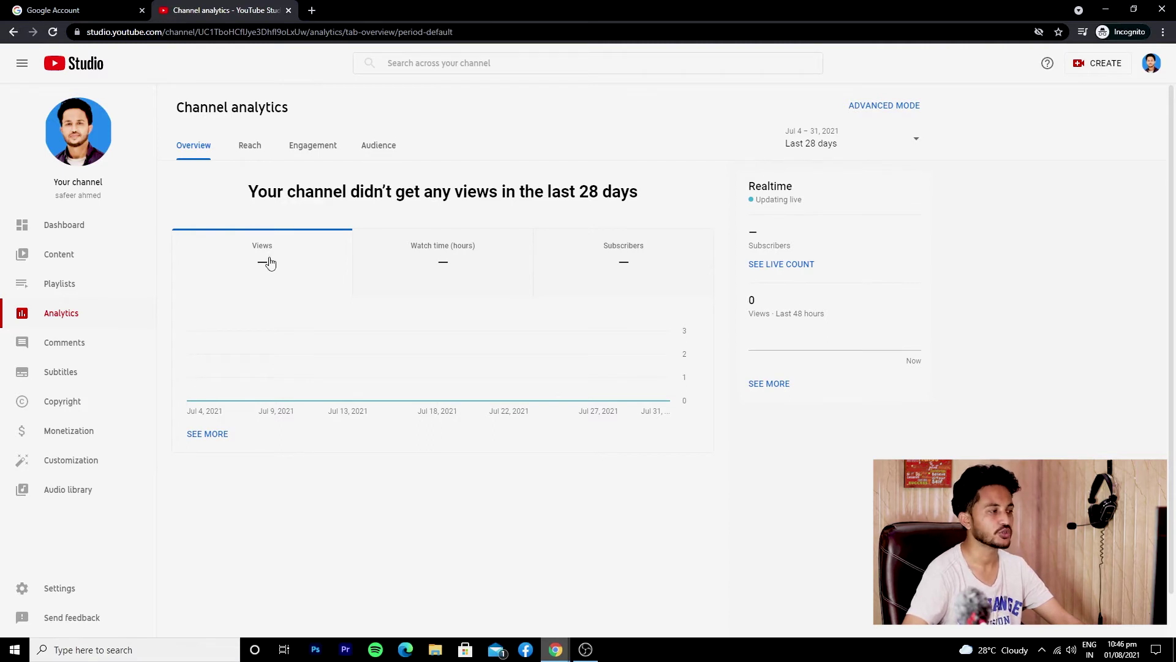
Chart Watch time and Subscribers, then Reach's impressions CTR, views and unique viewers
click(461, 264)
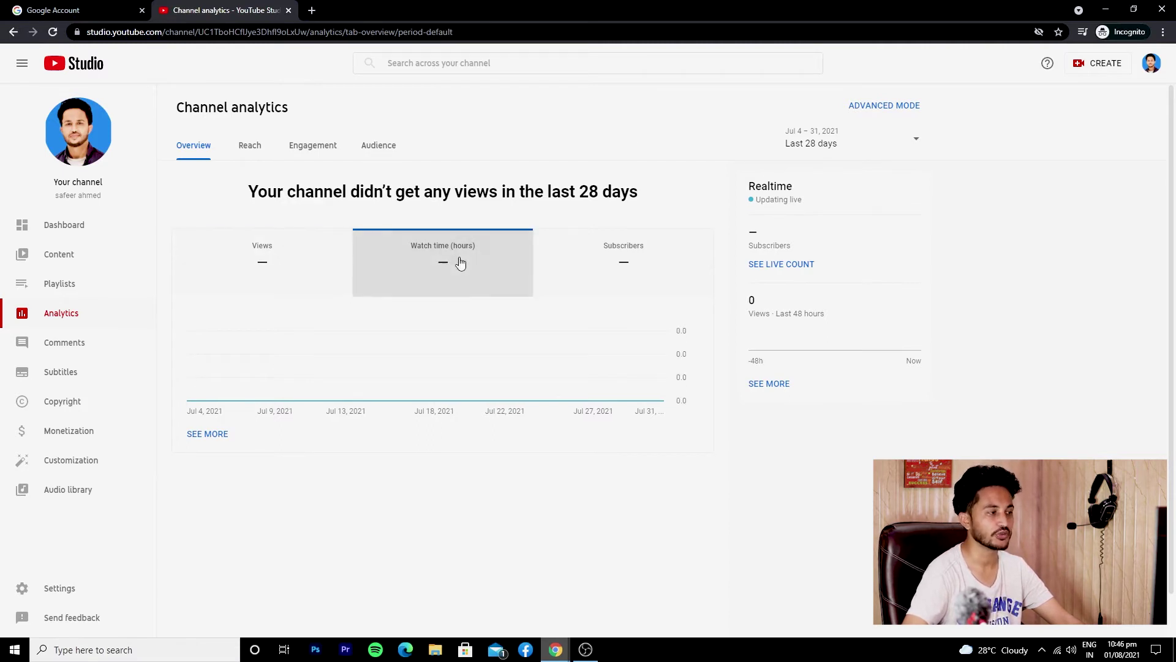
click(659, 269)
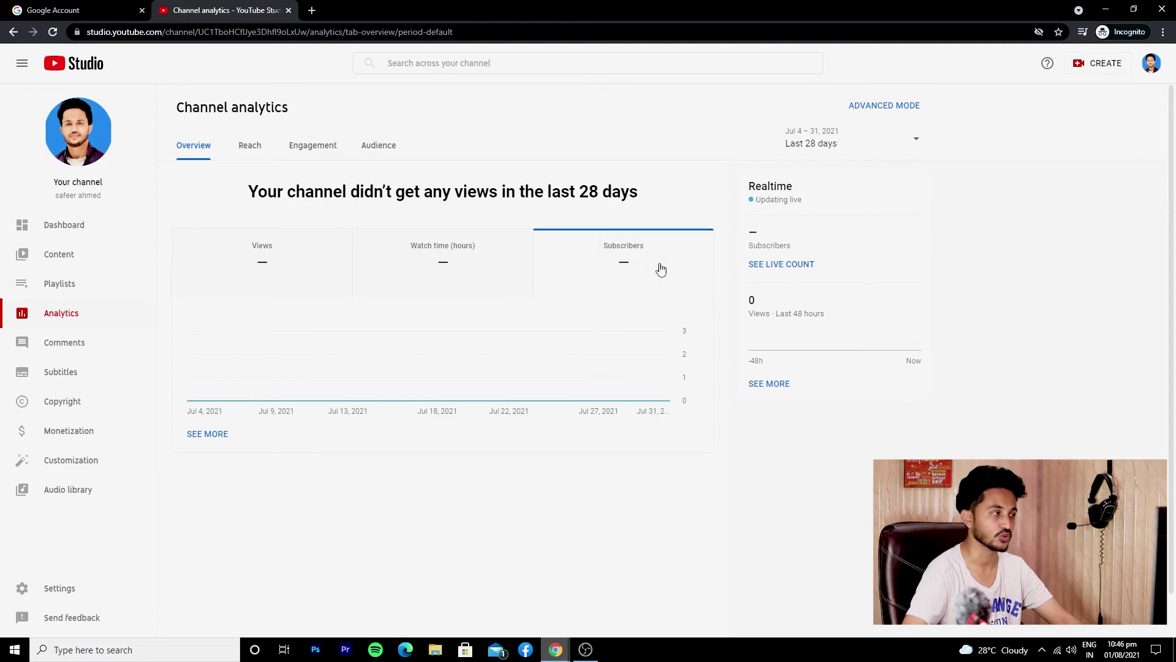
click(247, 146)
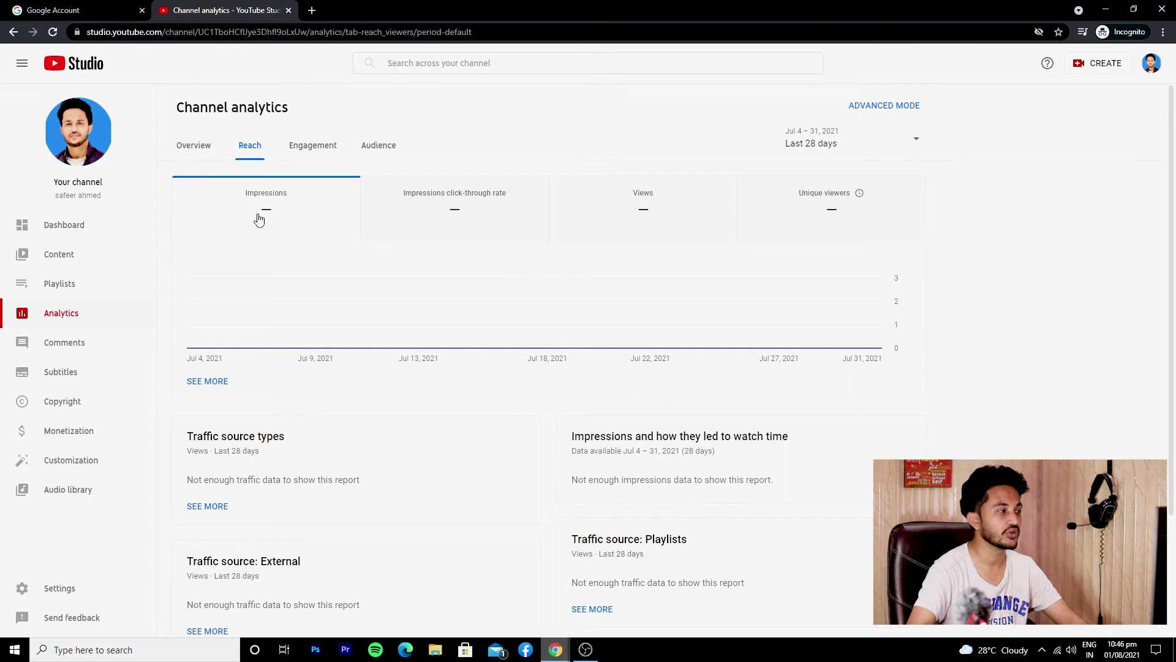
click(513, 210)
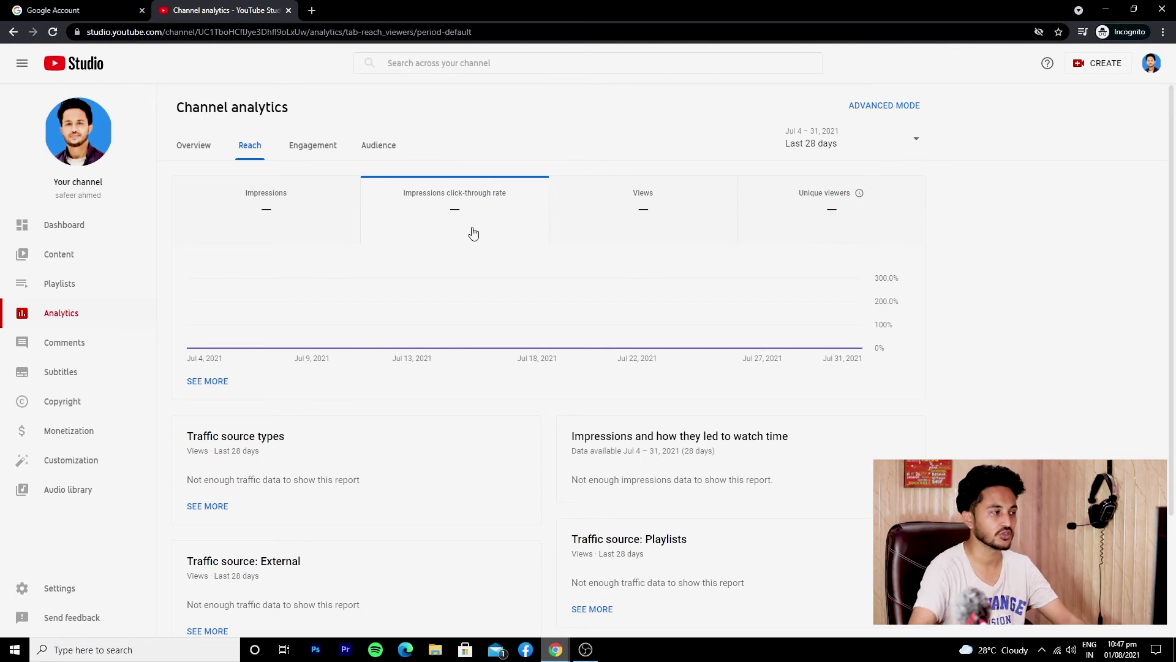
click(631, 212)
click(765, 211)
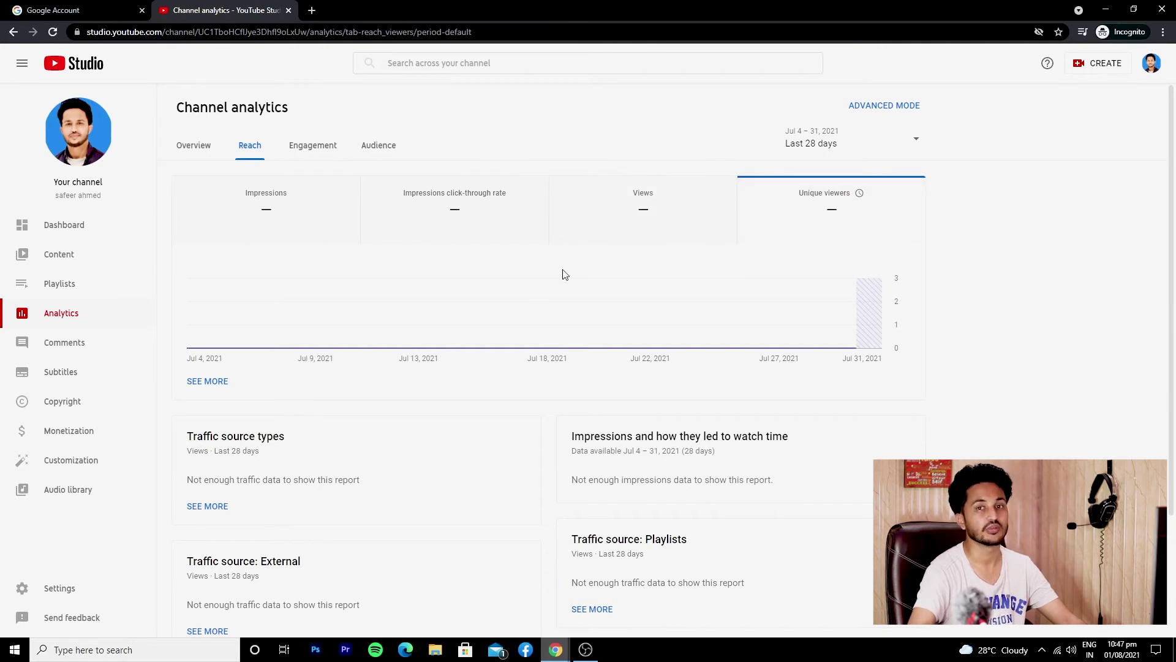
Review the Engagement and Audience analytics reports
click(293, 147)
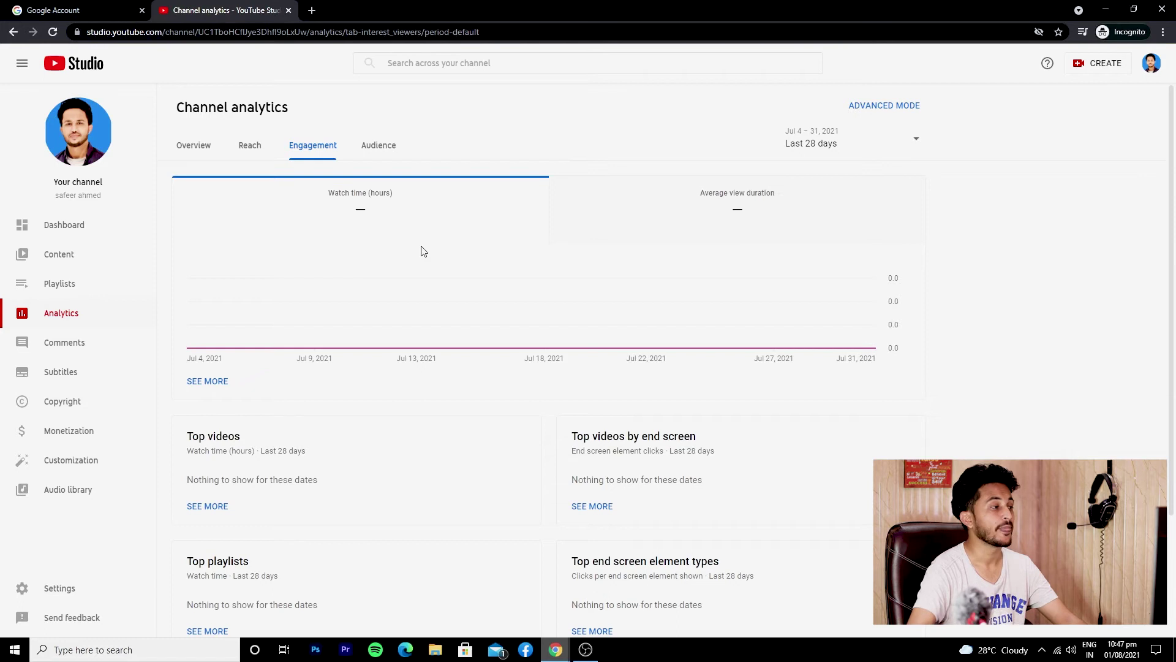
click(390, 144)
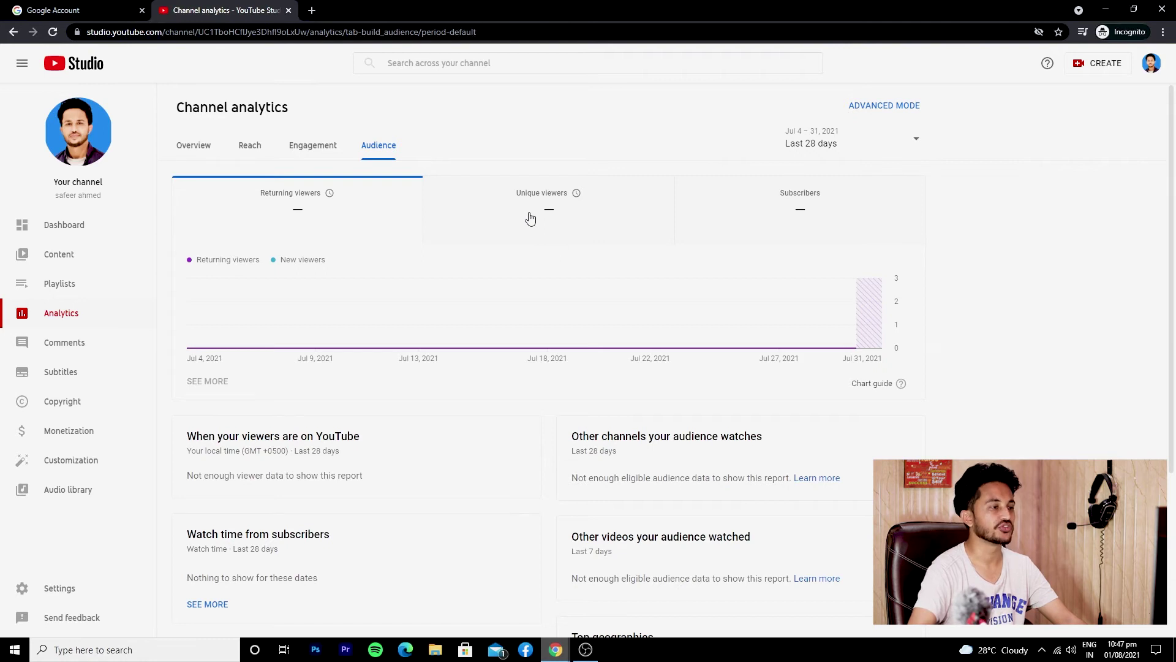
scroll(362, 425, down, 4)
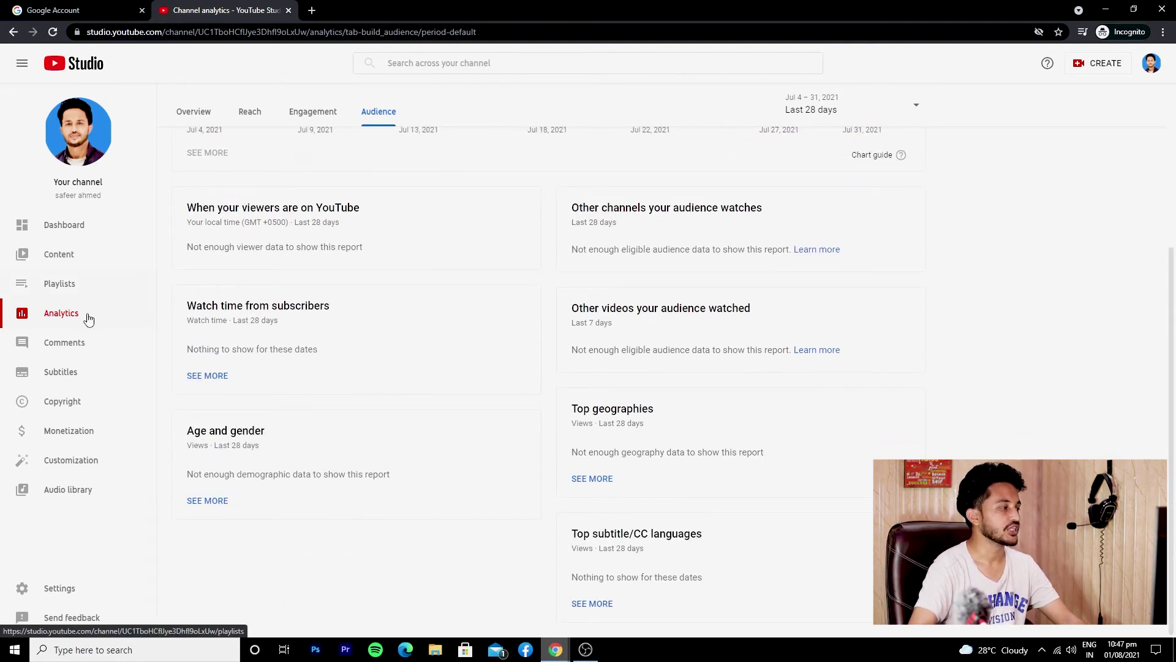
click(93, 286)
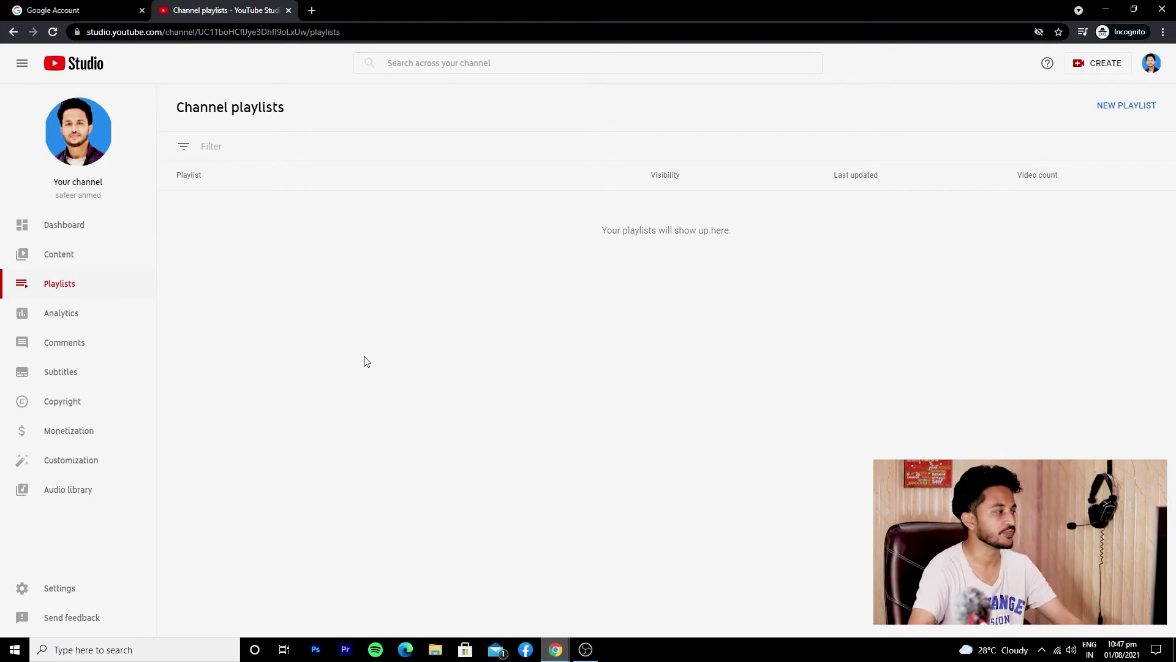
Open the Content page to view the channel's uploaded videos
click(109, 267)
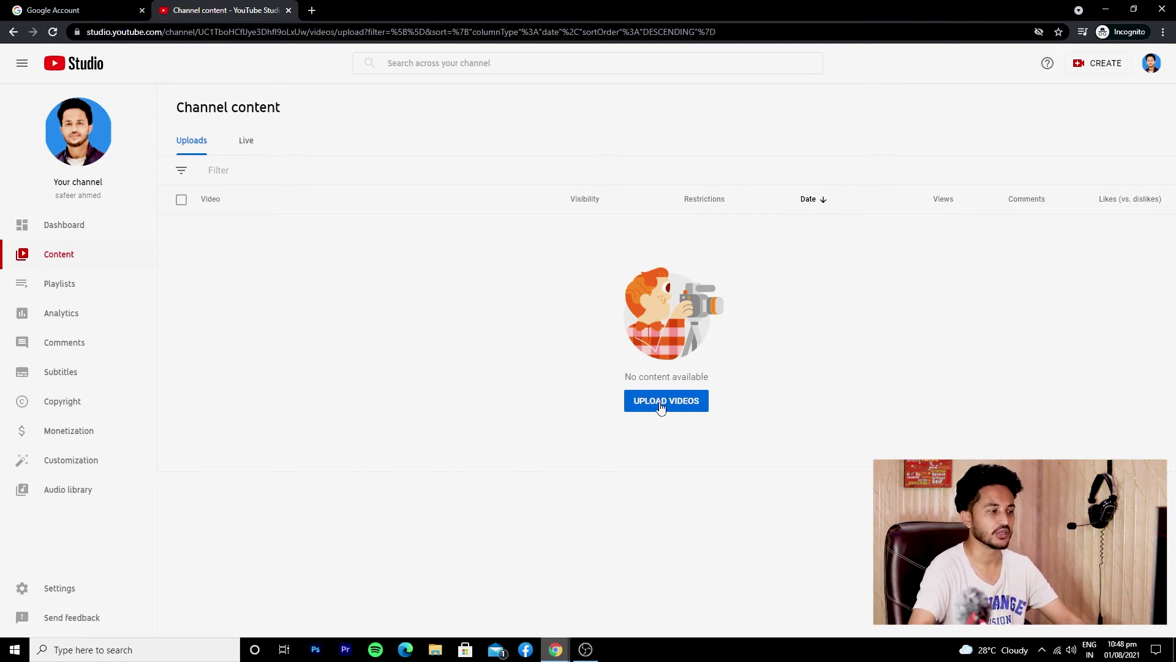
Start a new video upload and choose GX010158 from the Desktop folder
click(1110, 69)
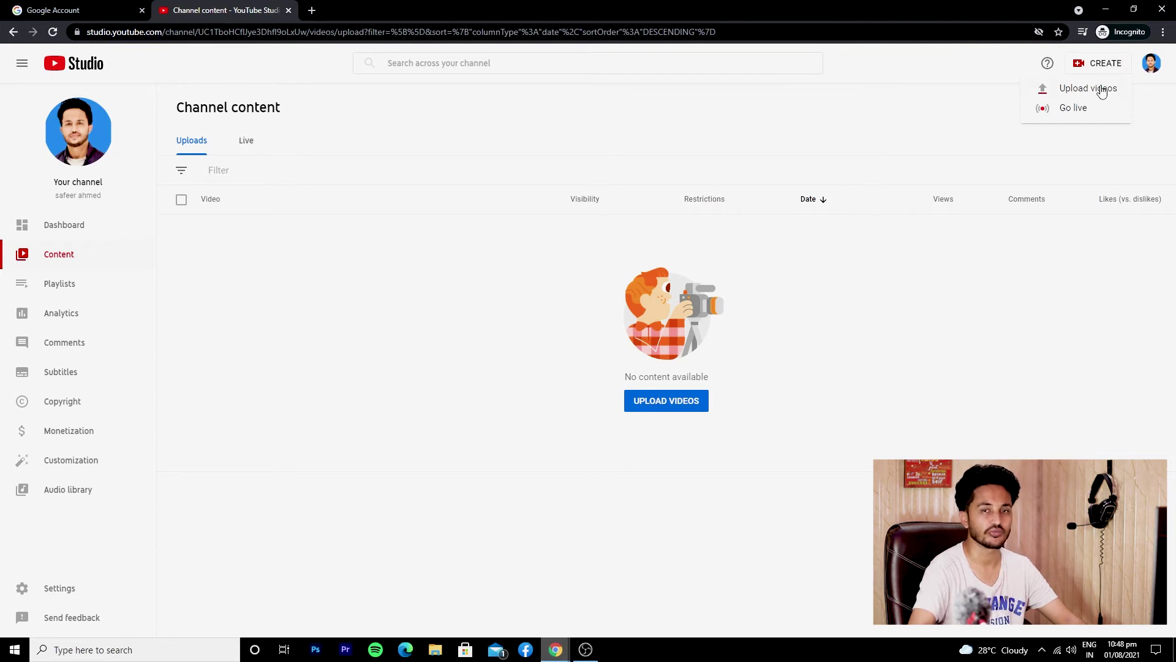
click(1101, 89)
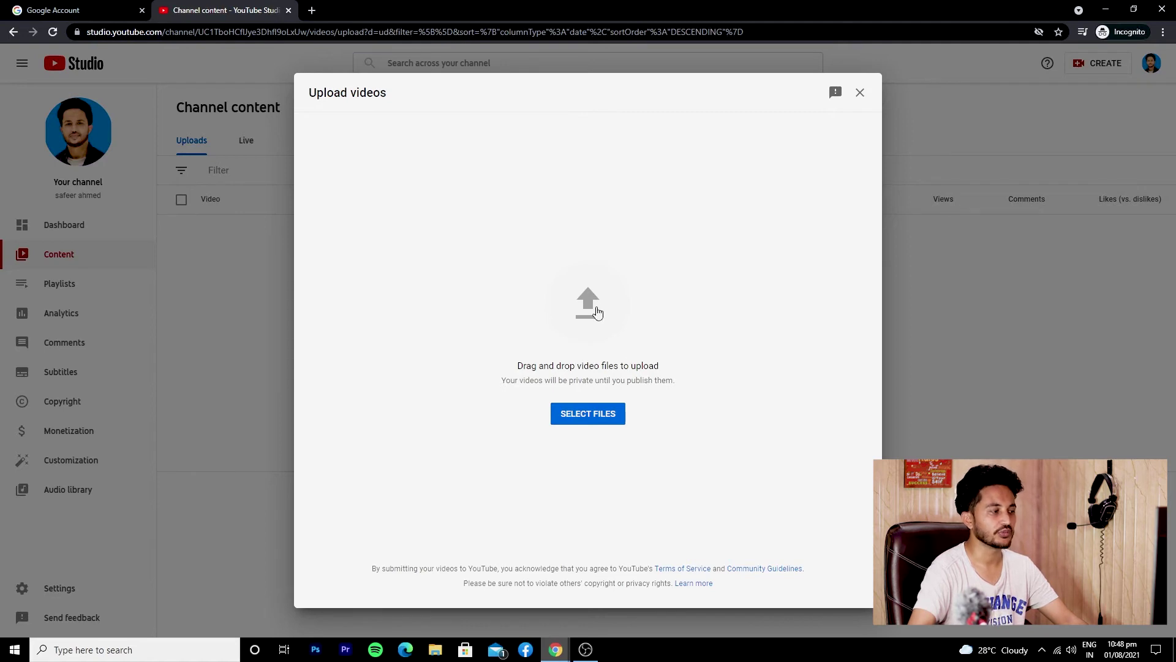
click(594, 312)
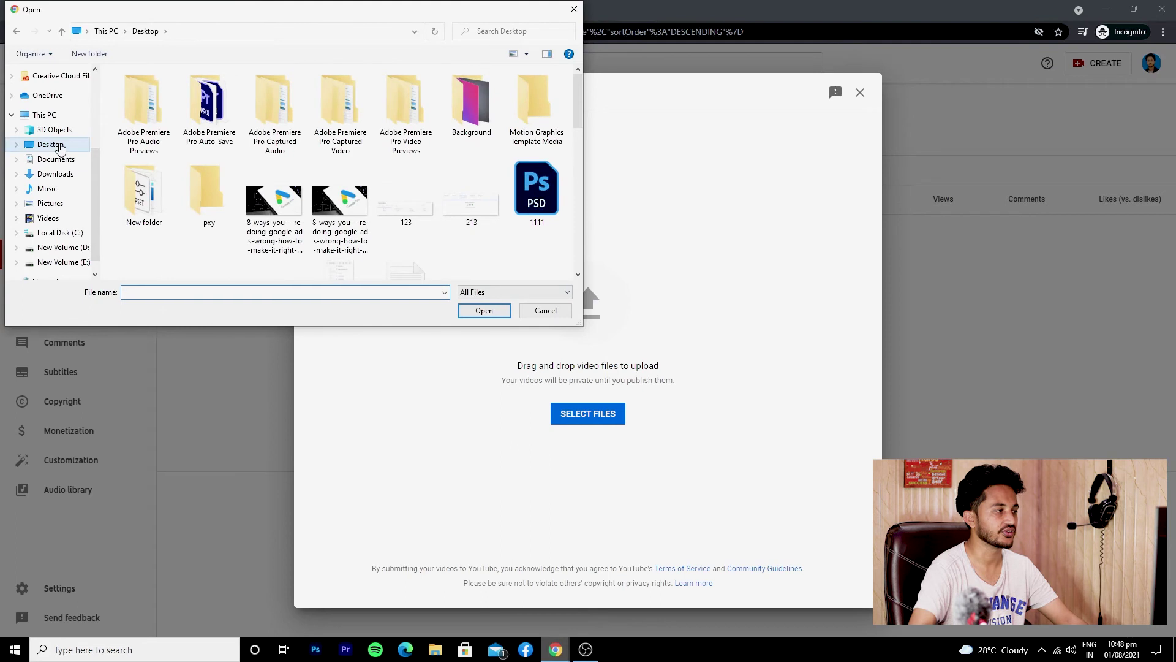
scroll(331, 174, down, 3)
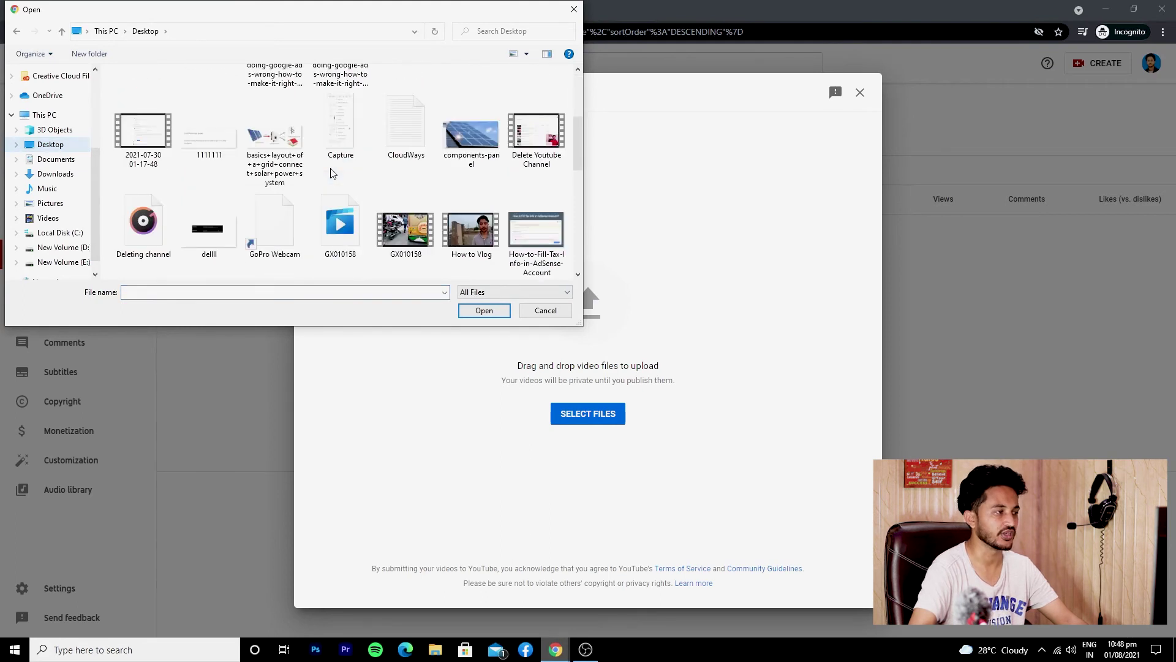
scroll(332, 174, down, 2)
scroll(331, 173, up, 1)
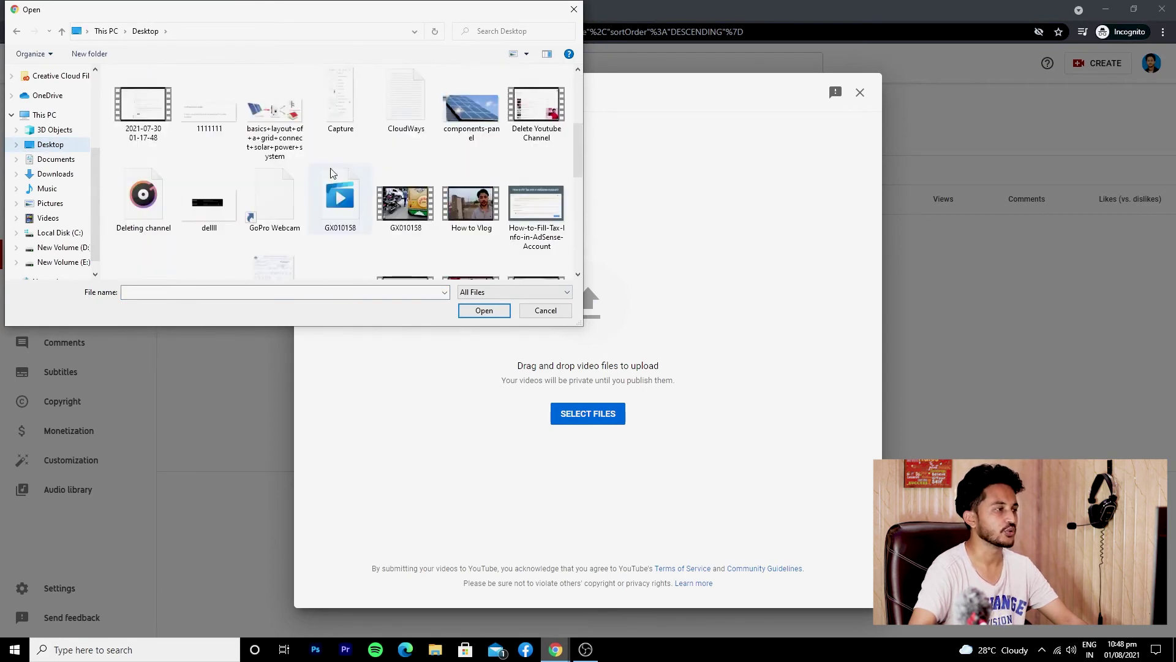
double_click(412, 210)
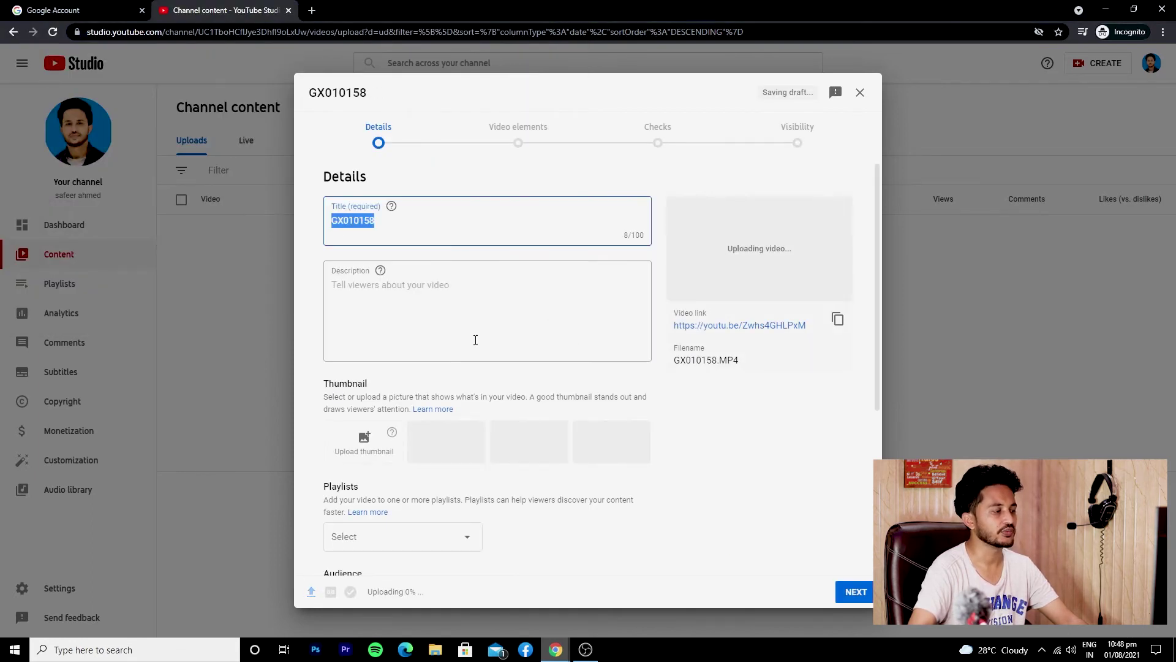
Replace the GX010158 video title with 'GoPro Hero 9' in the Details step
drag(421, 592, 373, 594)
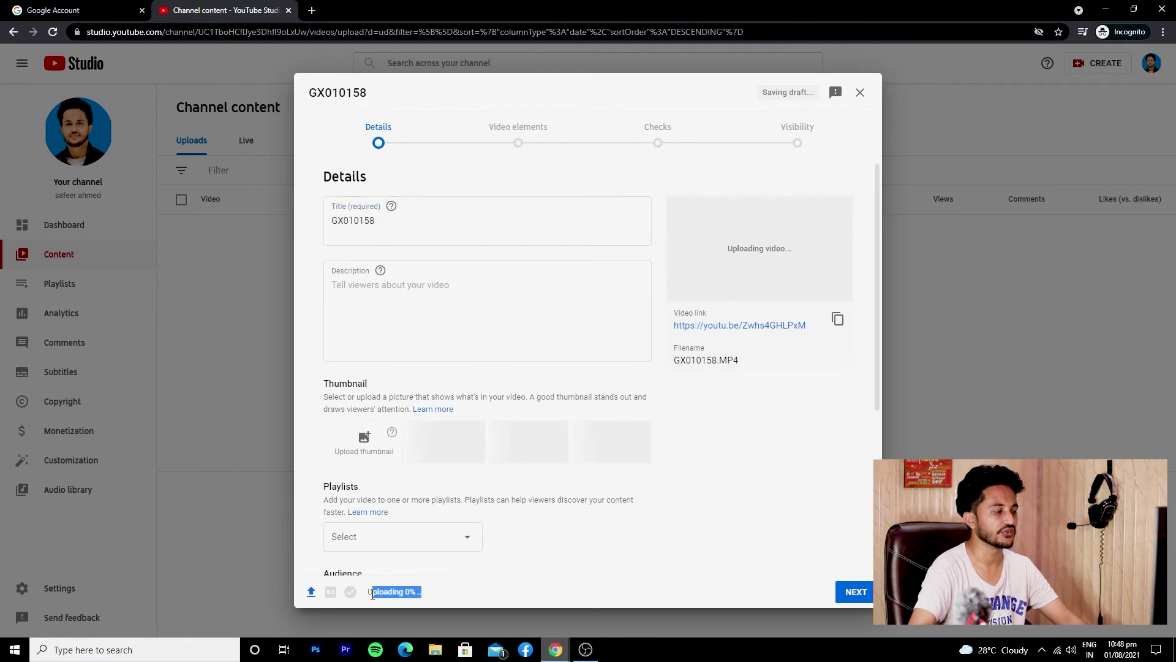
click(452, 590)
click(382, 226)
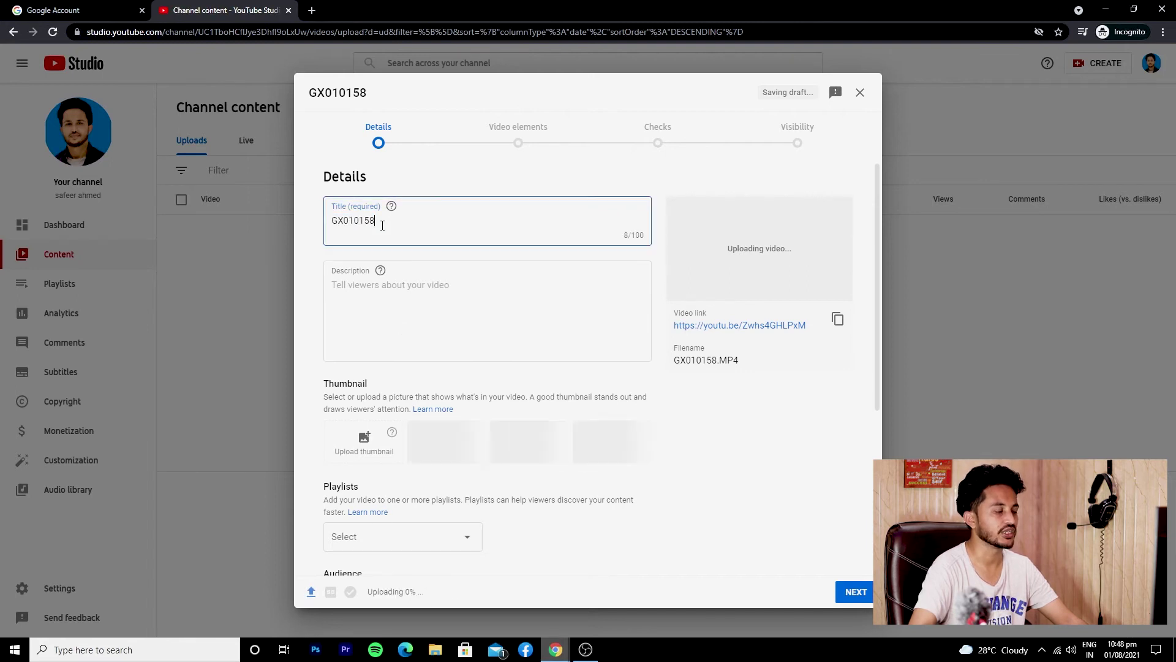
click(380, 321)
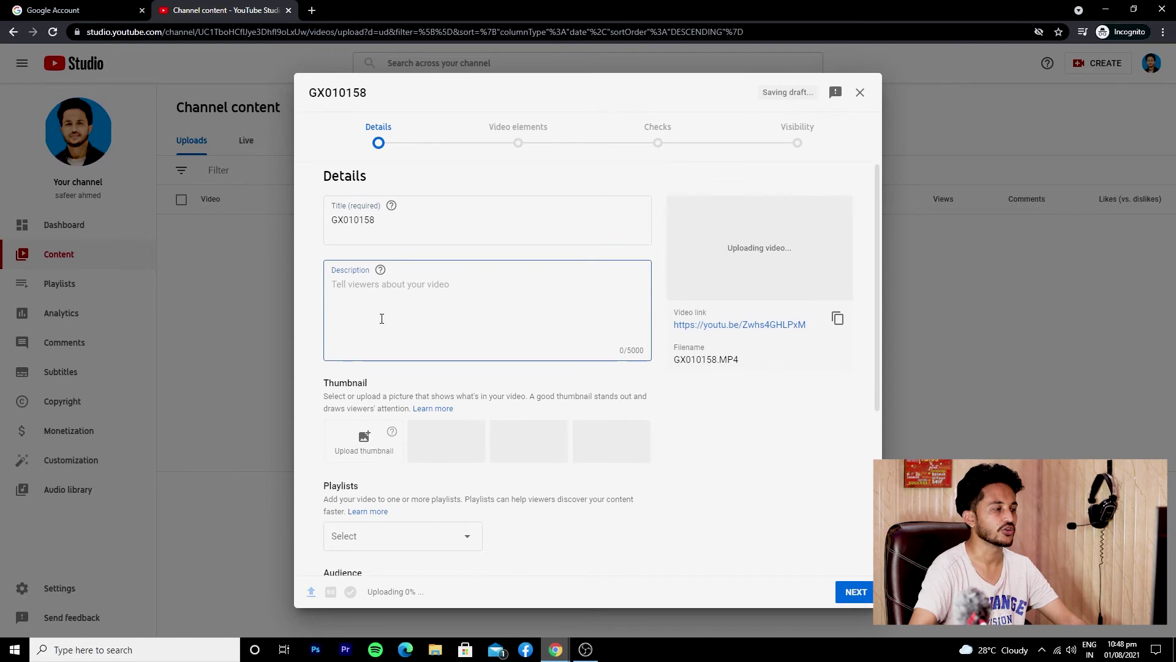
scroll(370, 356, down, 2)
scroll(370, 356, up, 2)
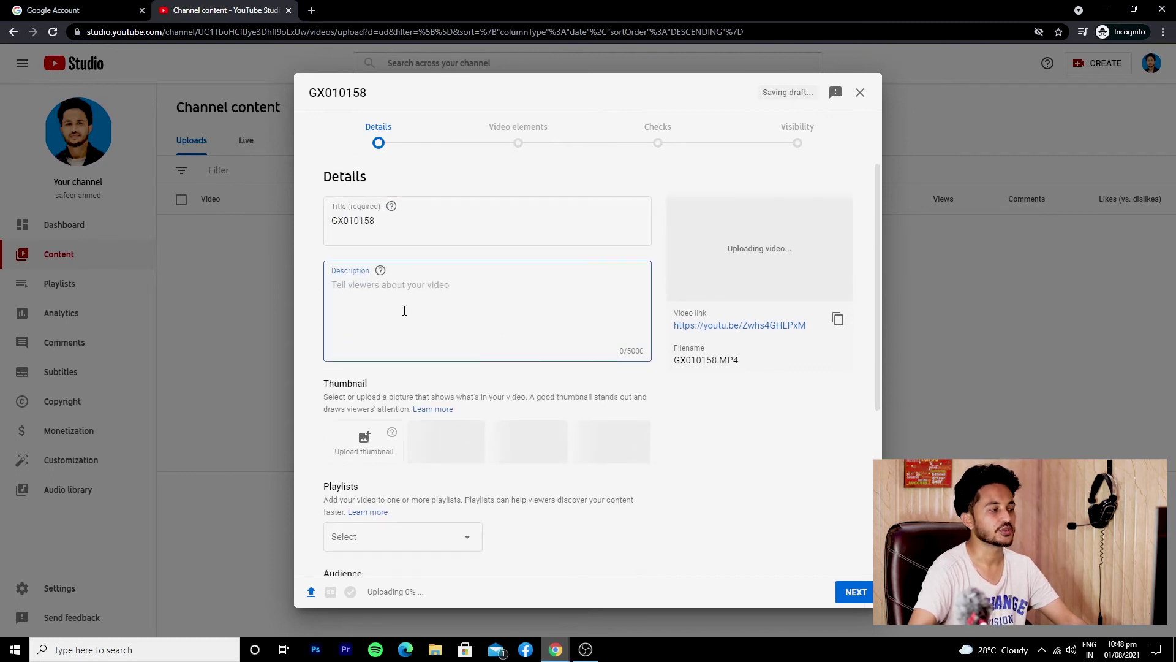
scroll(401, 310, down, 2)
scroll(403, 316, down, 2)
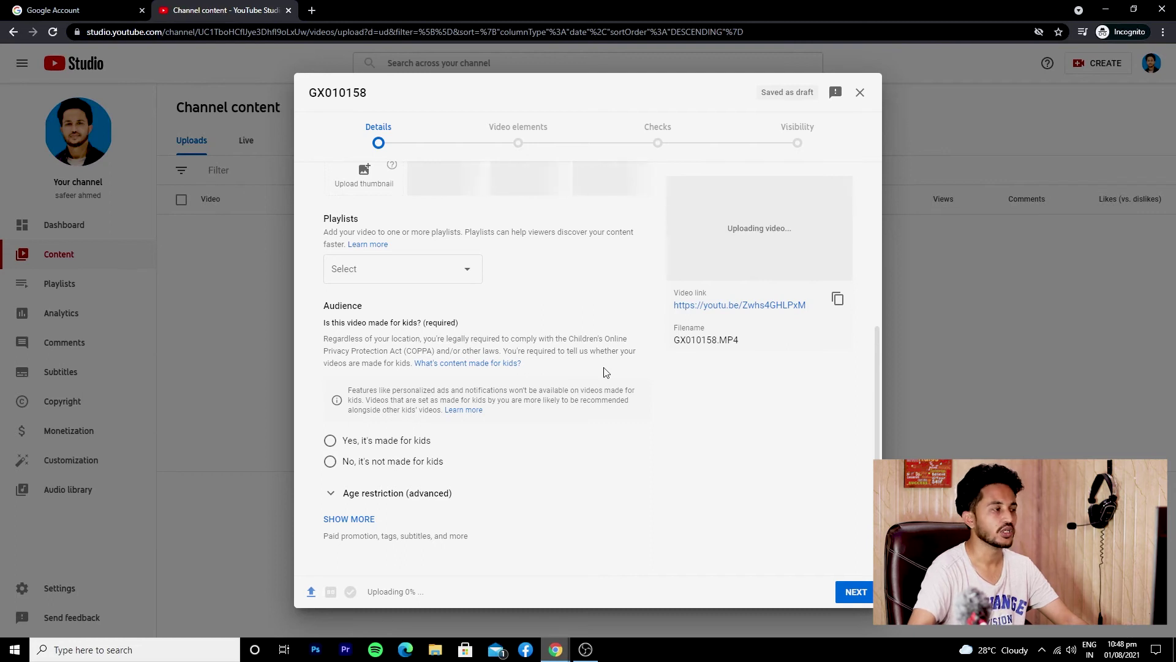
scroll(603, 370, up, 5)
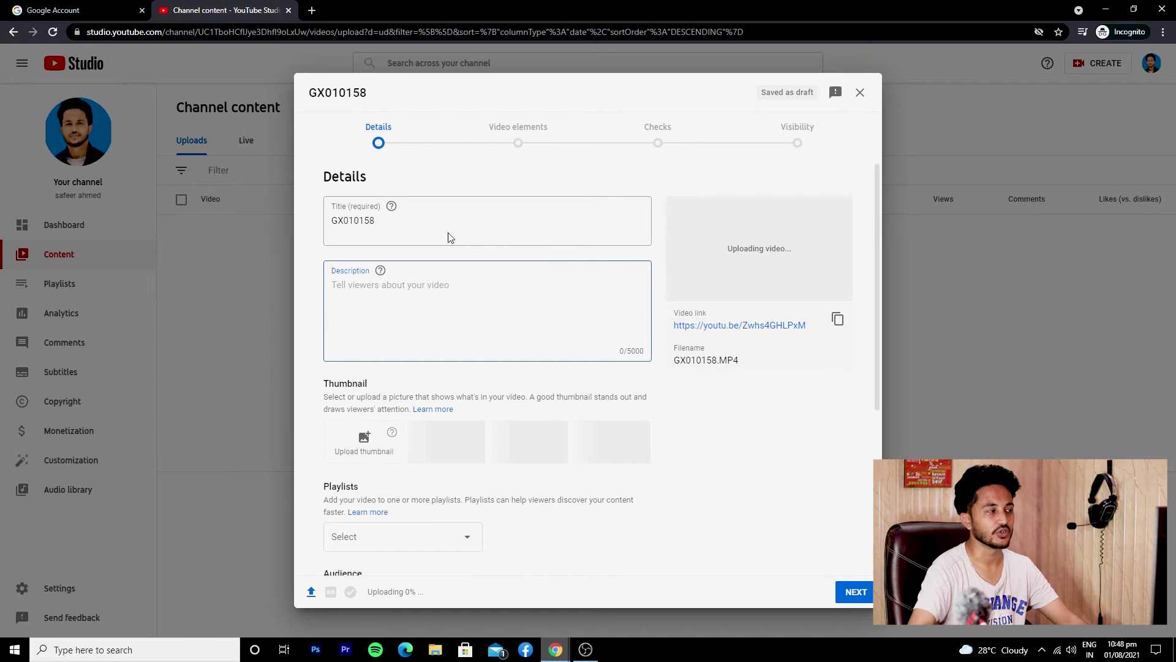
click(449, 228)
key(ctrl+a)
text(GoPro Hero 9)
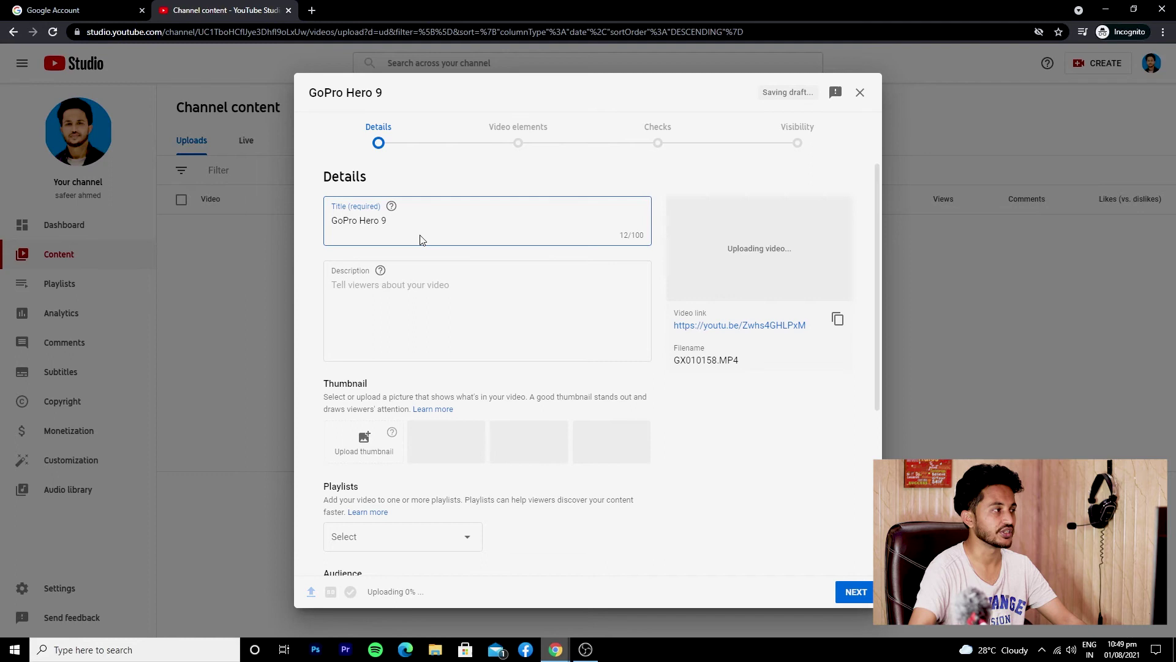
In a new tab, search YouTube for 'gopro hero 9 vlog' and select that phrase to copy
click(318, 14)
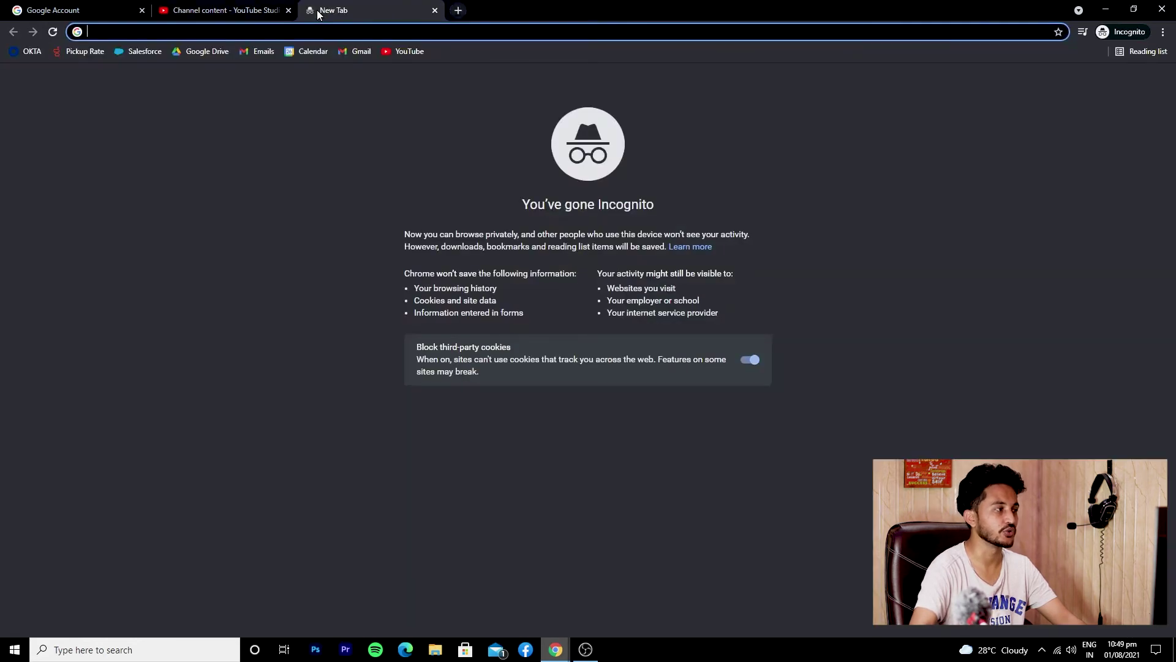
click(409, 52)
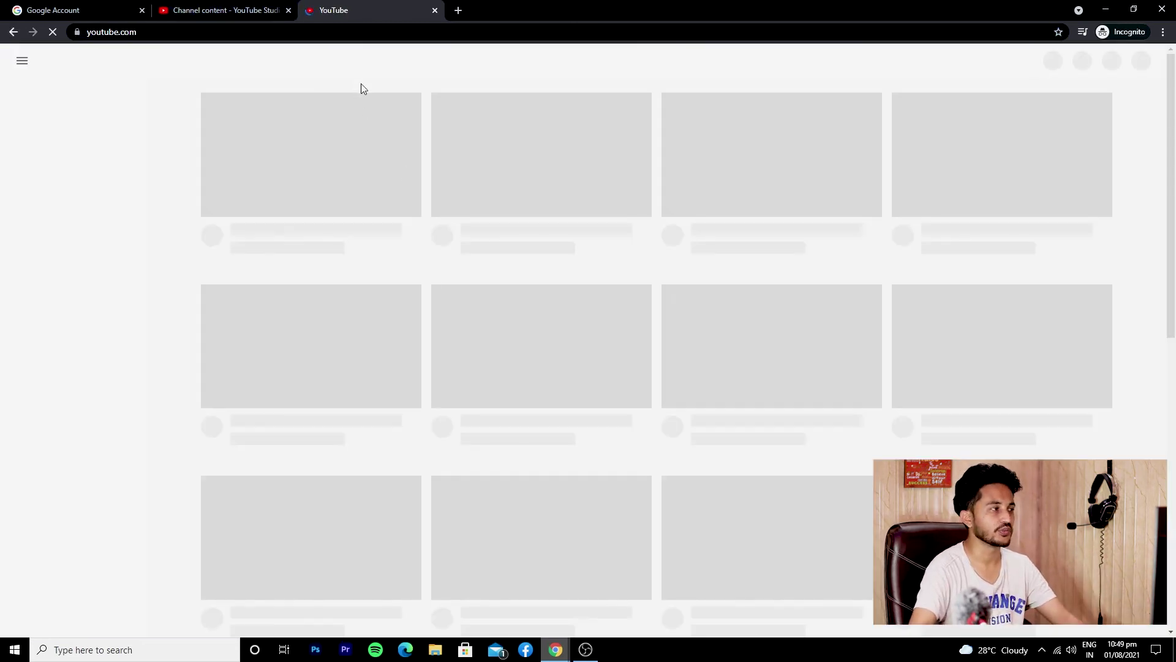
click(402, 61)
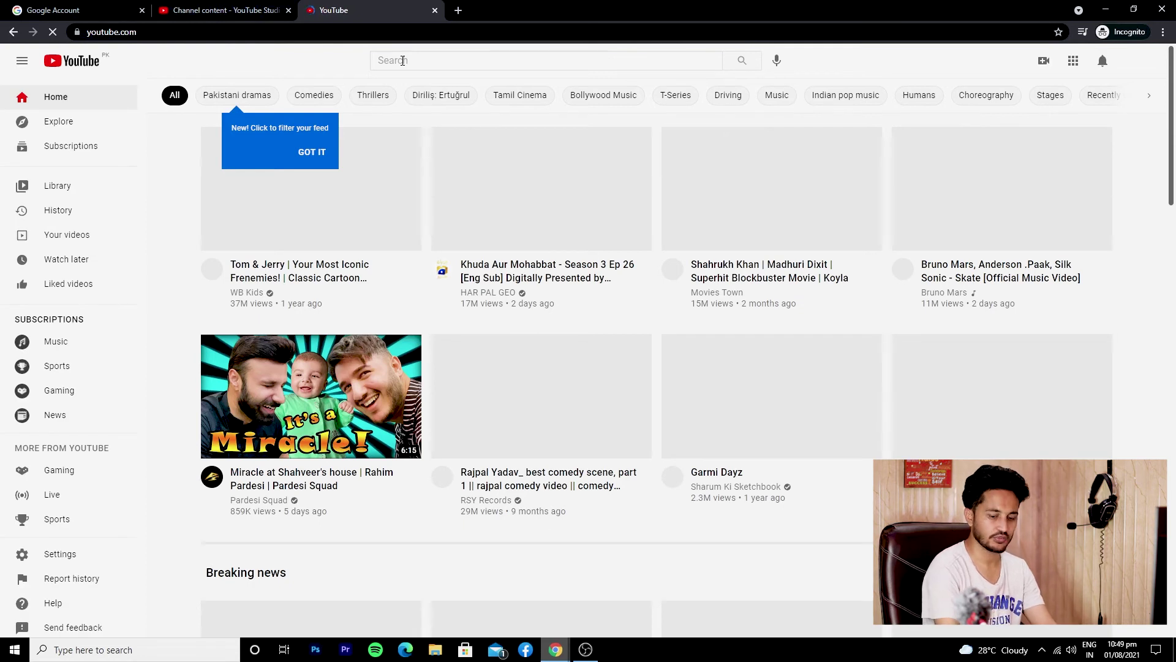
click(403, 60)
text(GoPr)
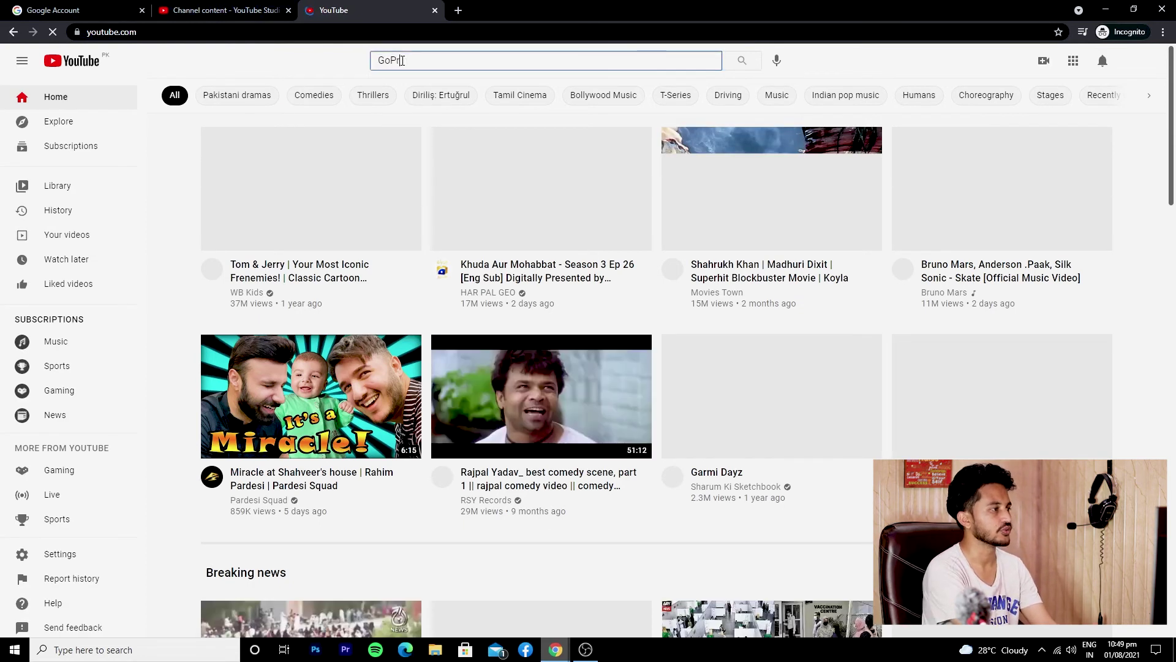
text(o Hero 9)
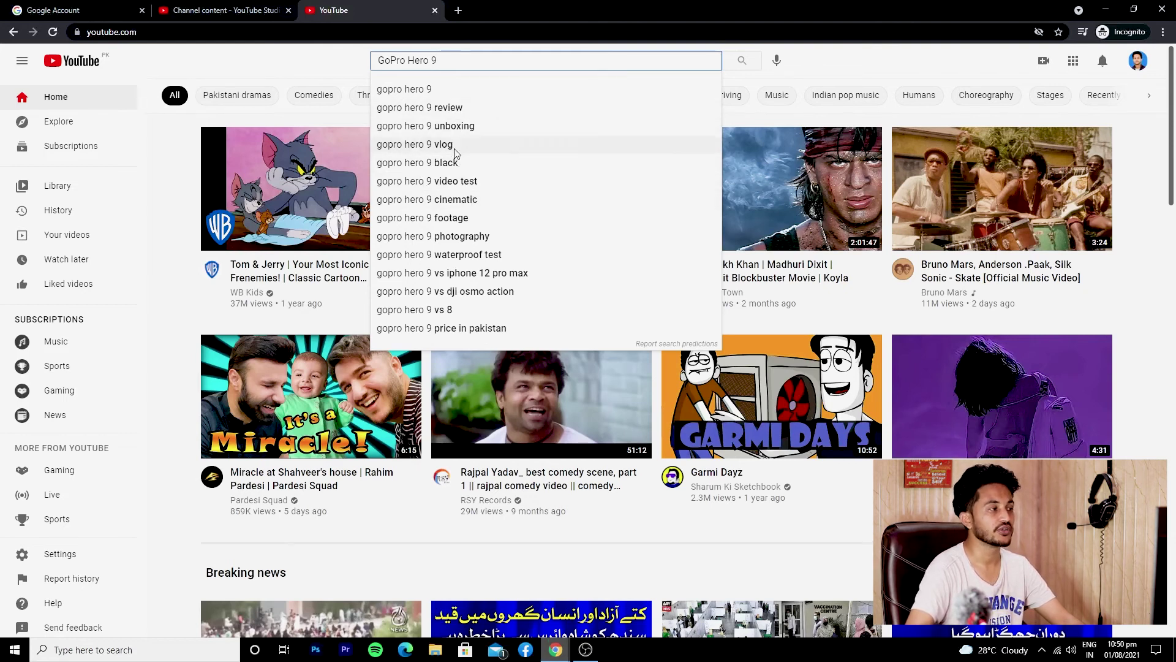
click(455, 152)
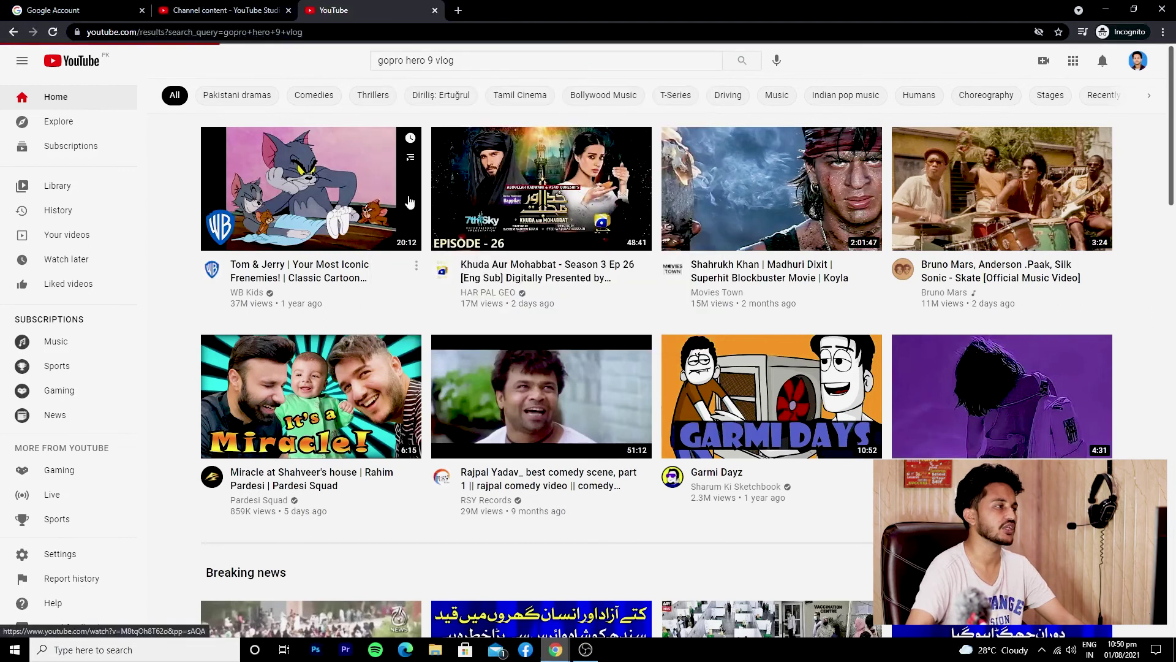
double_click(444, 60)
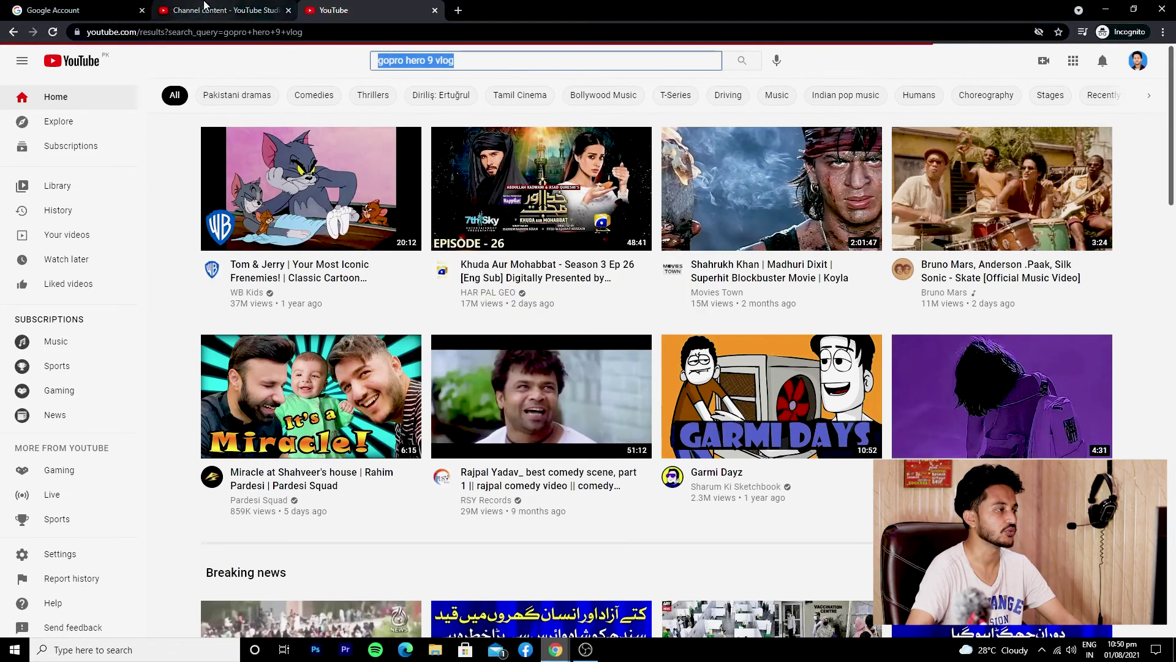
click(203, 6)
Replace the title with the copied phrase, making it 'gopro hero 9 Review and vlog'
triple_click(407, 216)
text(gopro hero 9 vlog)
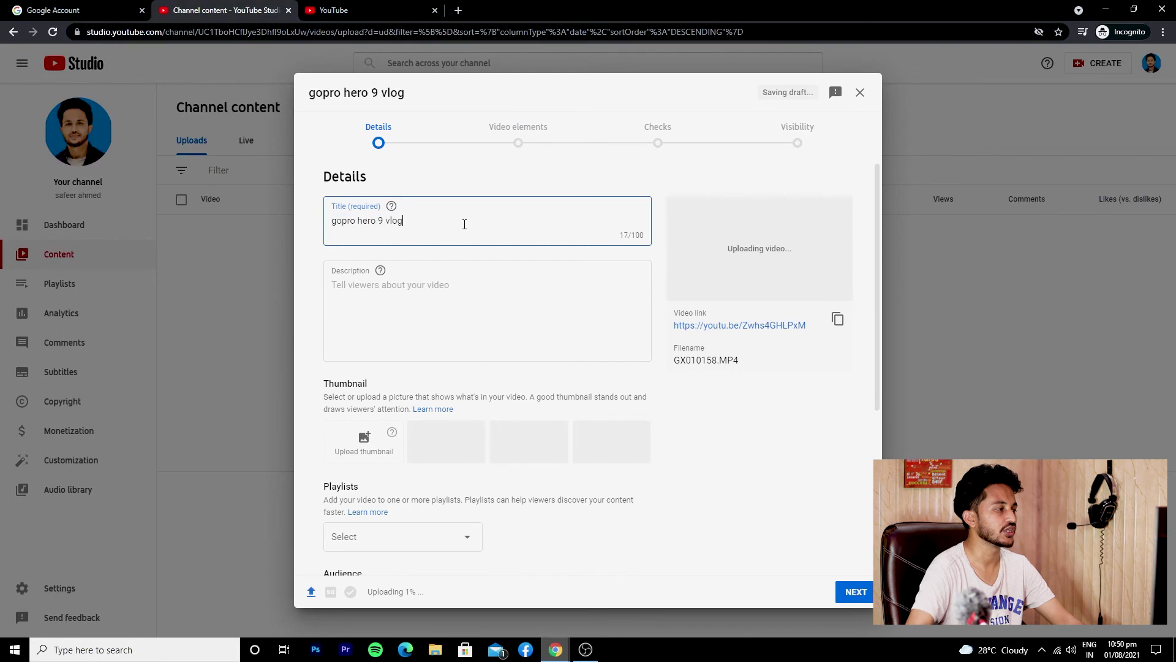
text(Review and)
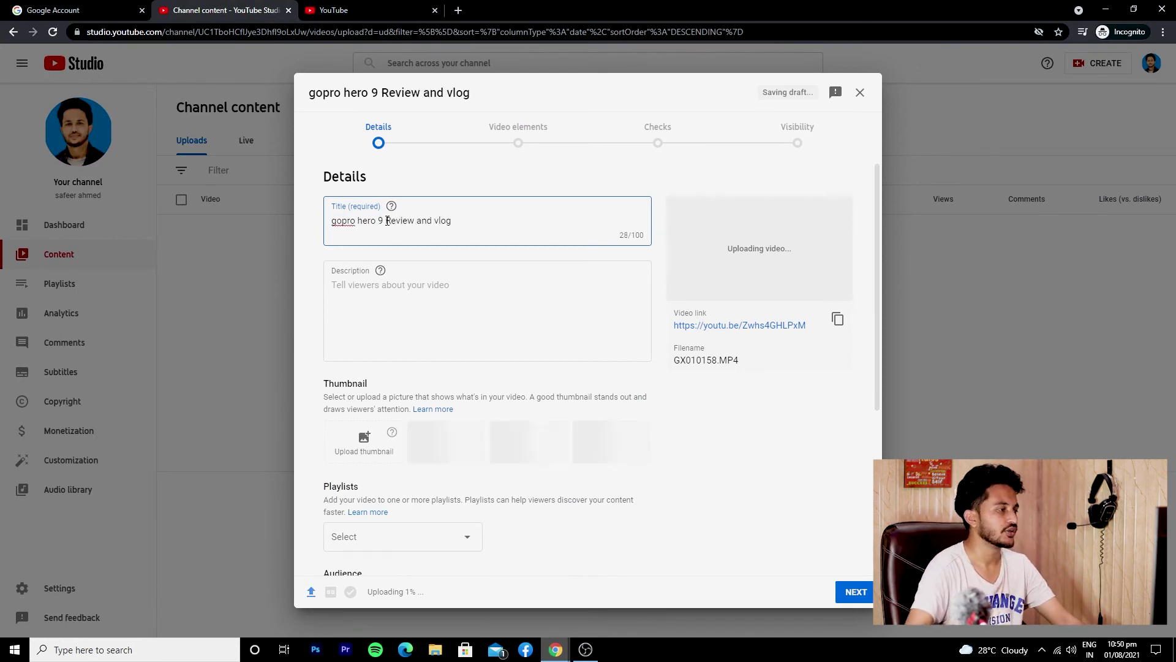
Write the description 'In this video, we'll be reviewing the new GoPo Hero 9…' and request a custom thumbnail
click(452, 304)
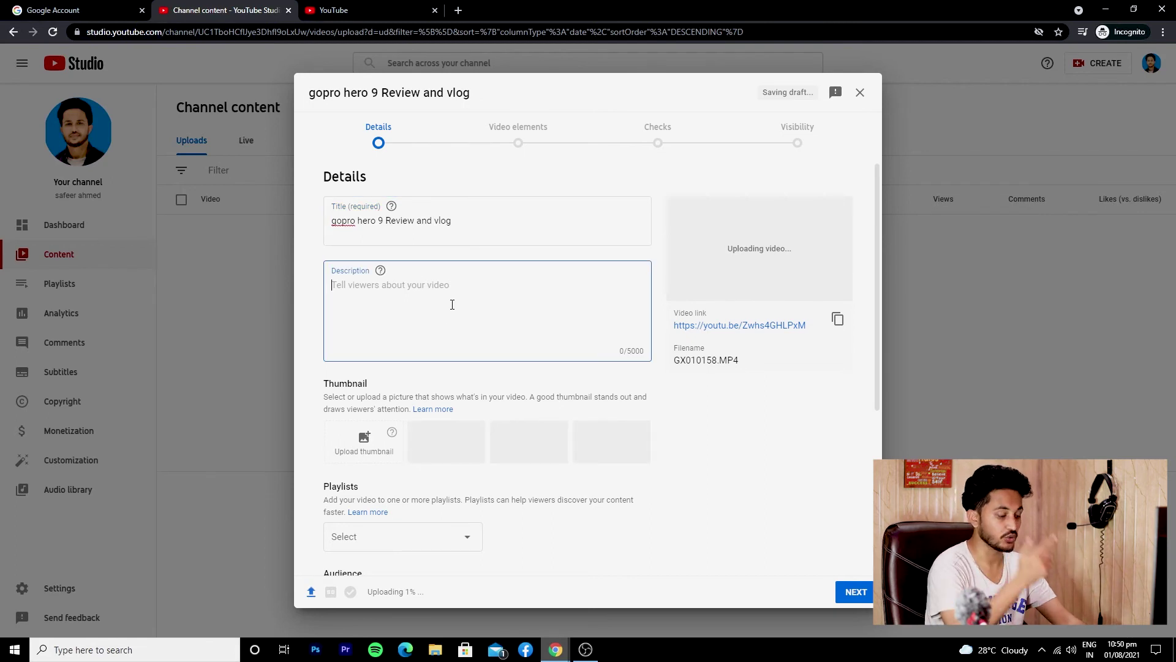
text(In this video, we'll be review)
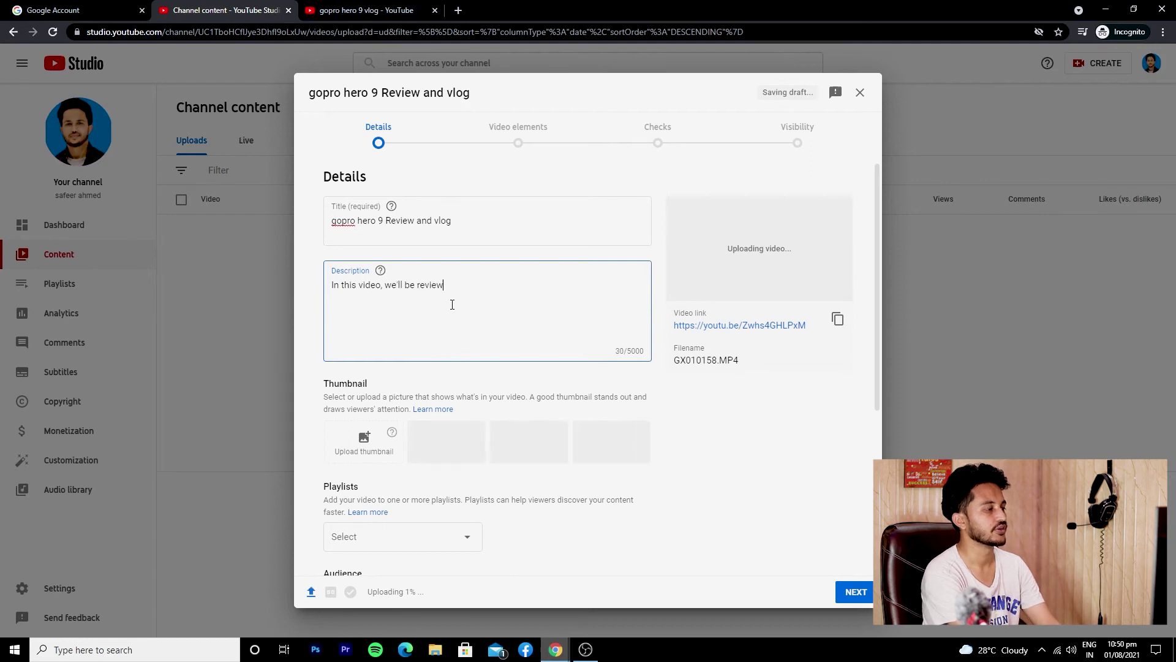
text(ing the new GoPo)
text( H)
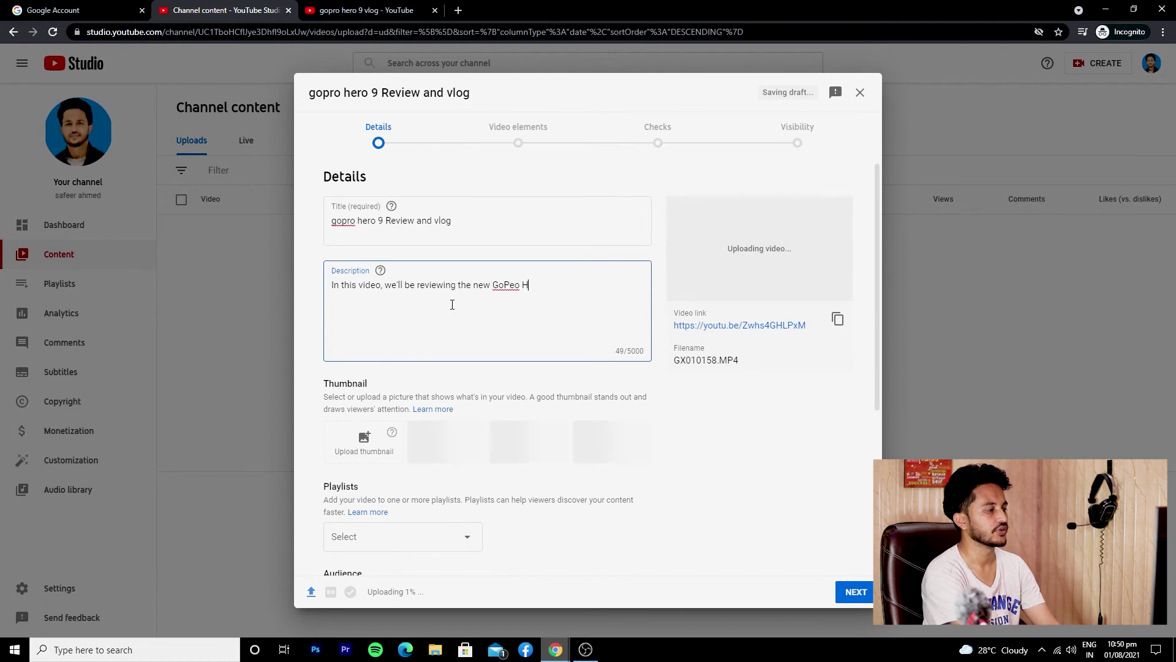
text(ero 9)
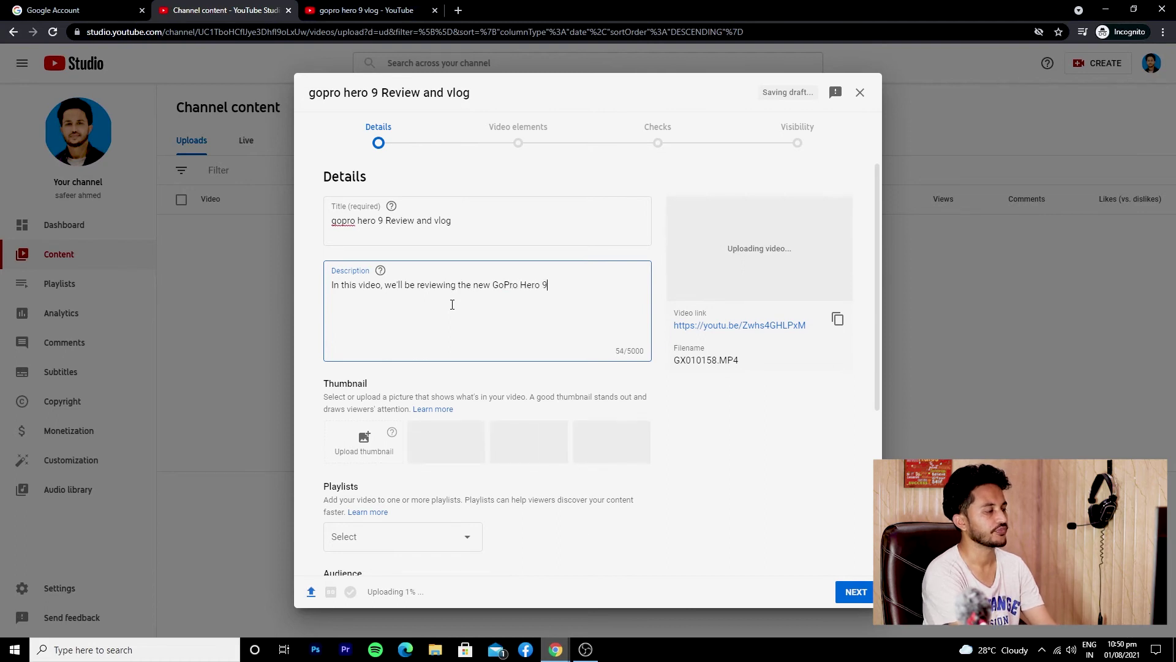
text(. this)
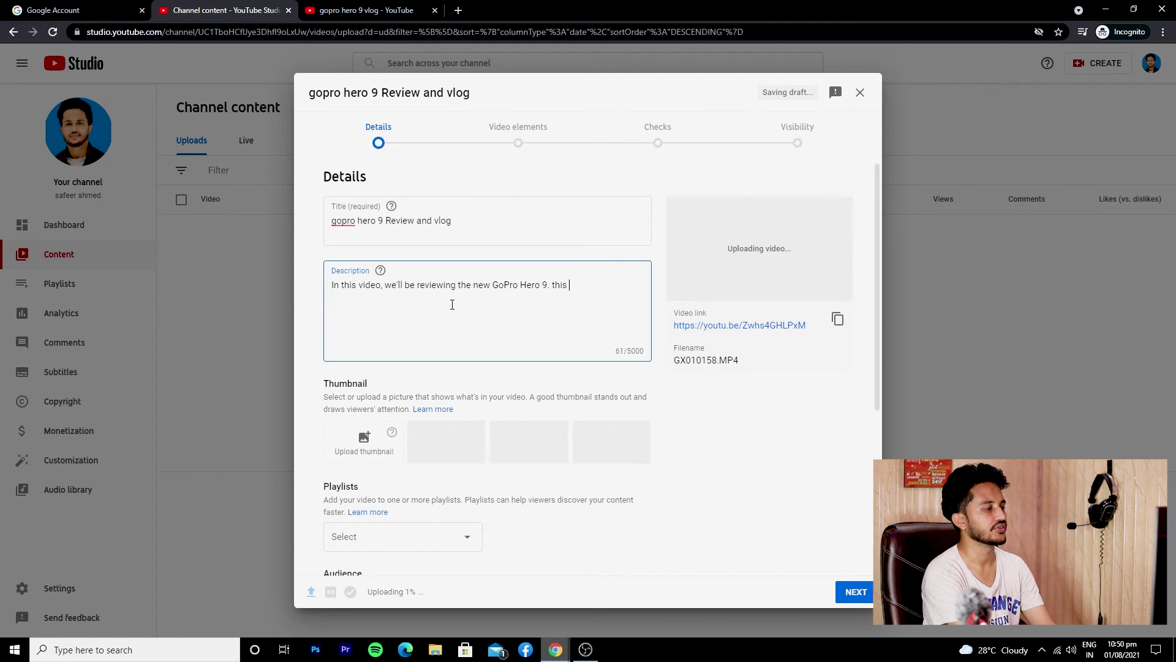
text( is a vlog shot on)
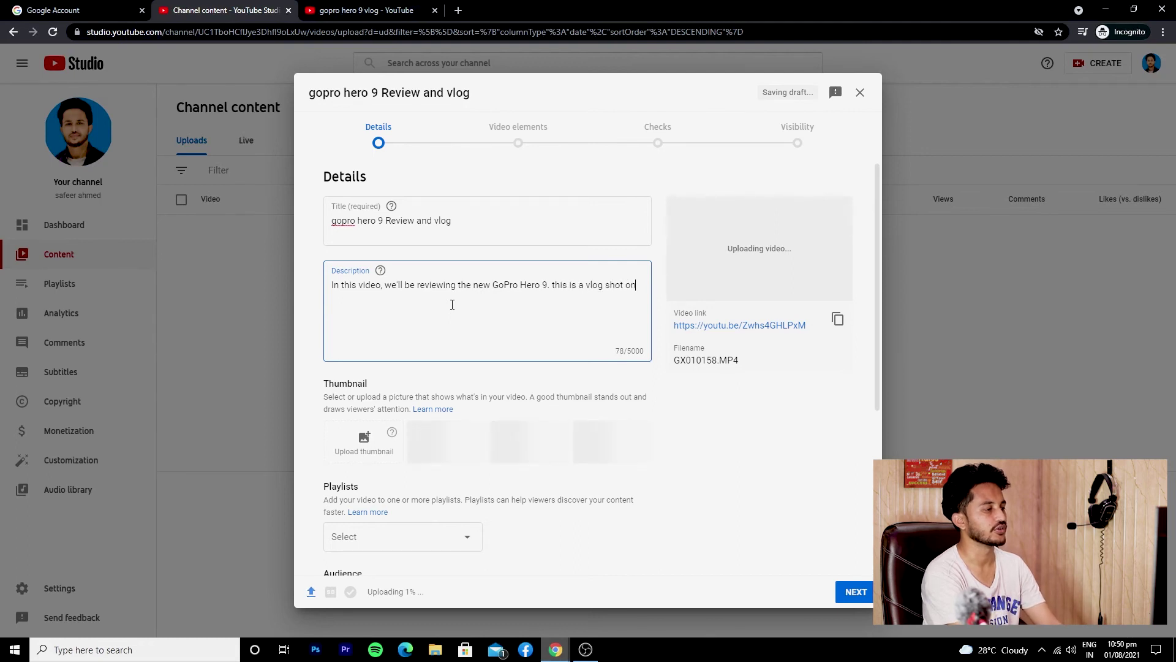
text( the go )
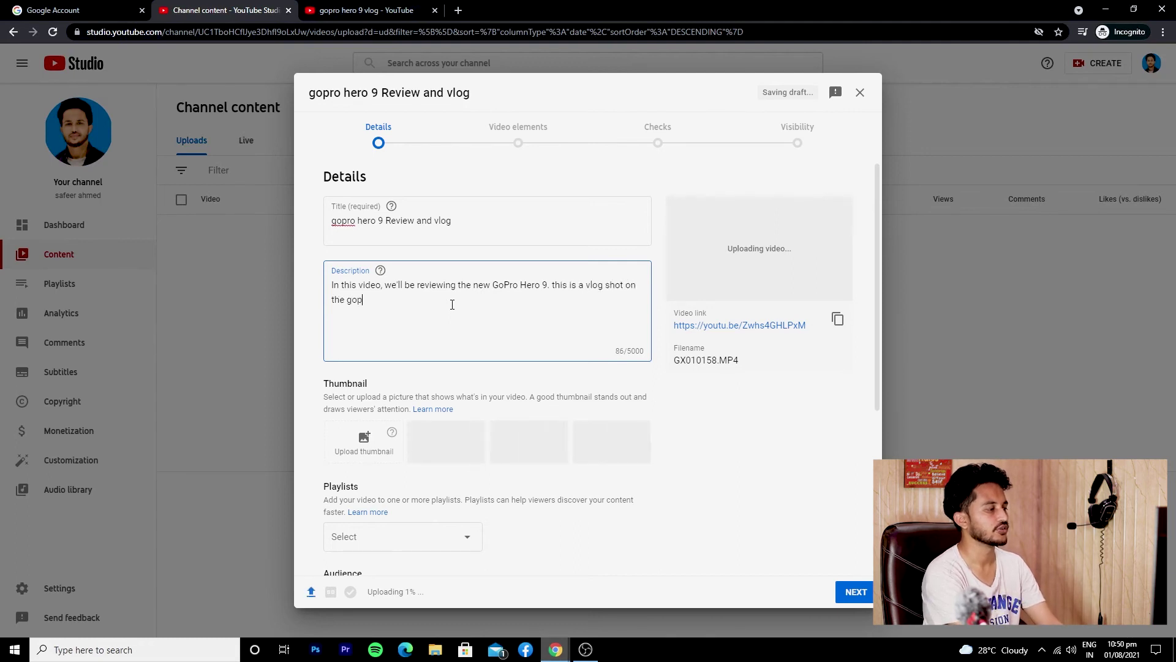
text(ro.)
click(412, 233)
click(374, 319)
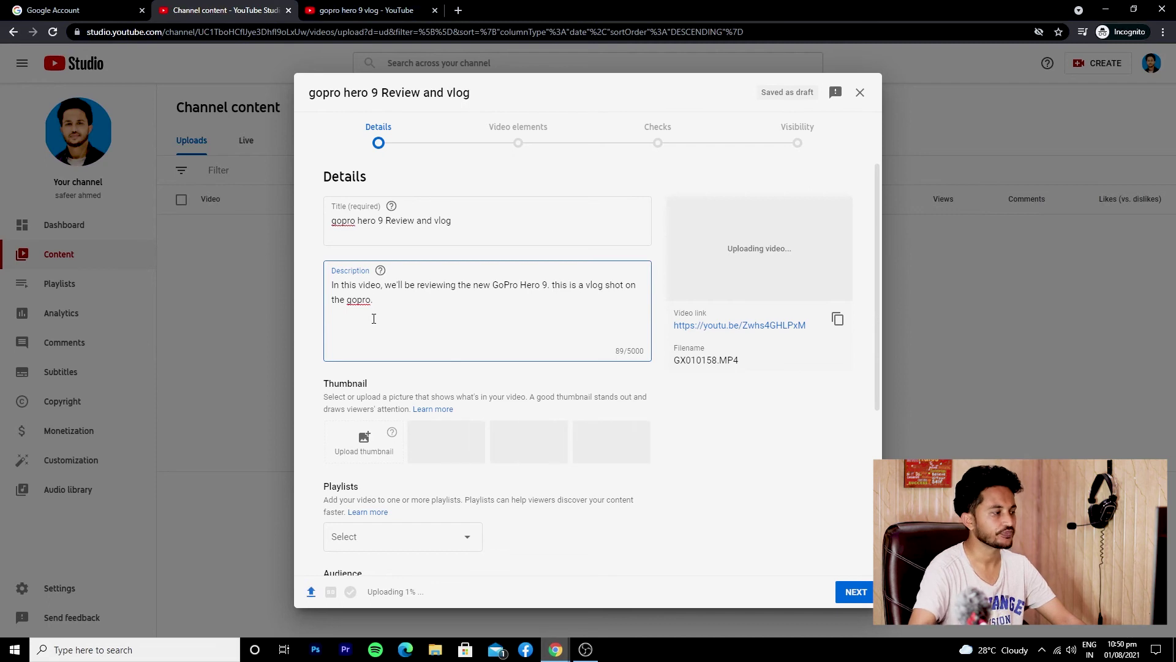
scroll(405, 300, down, 3)
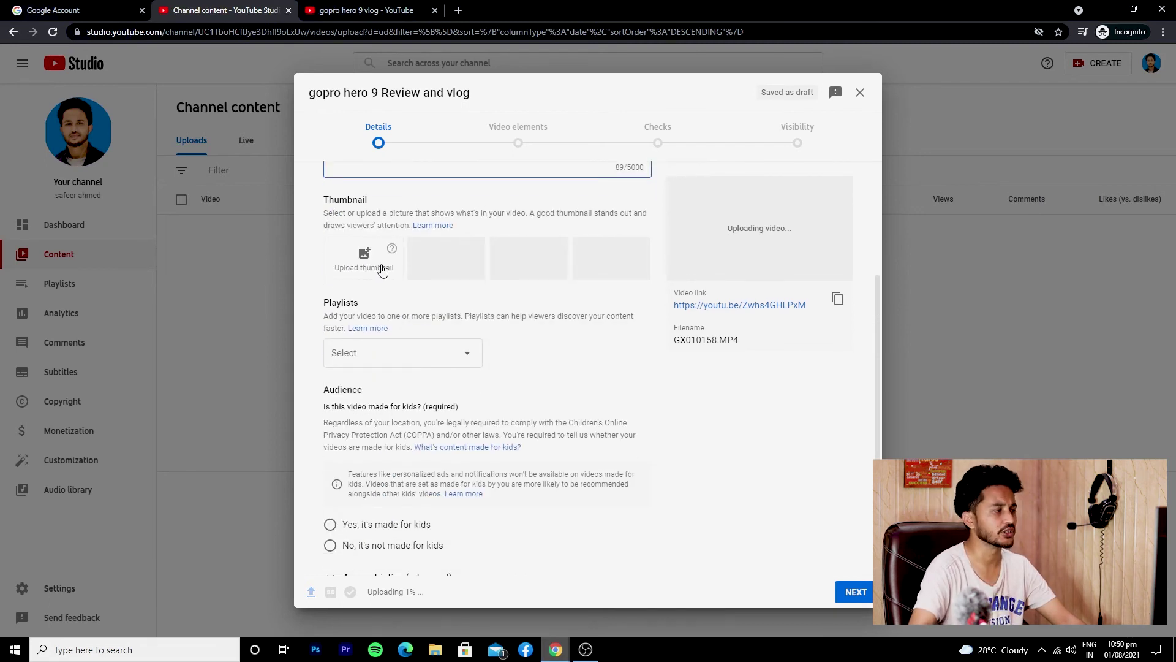
click(365, 260)
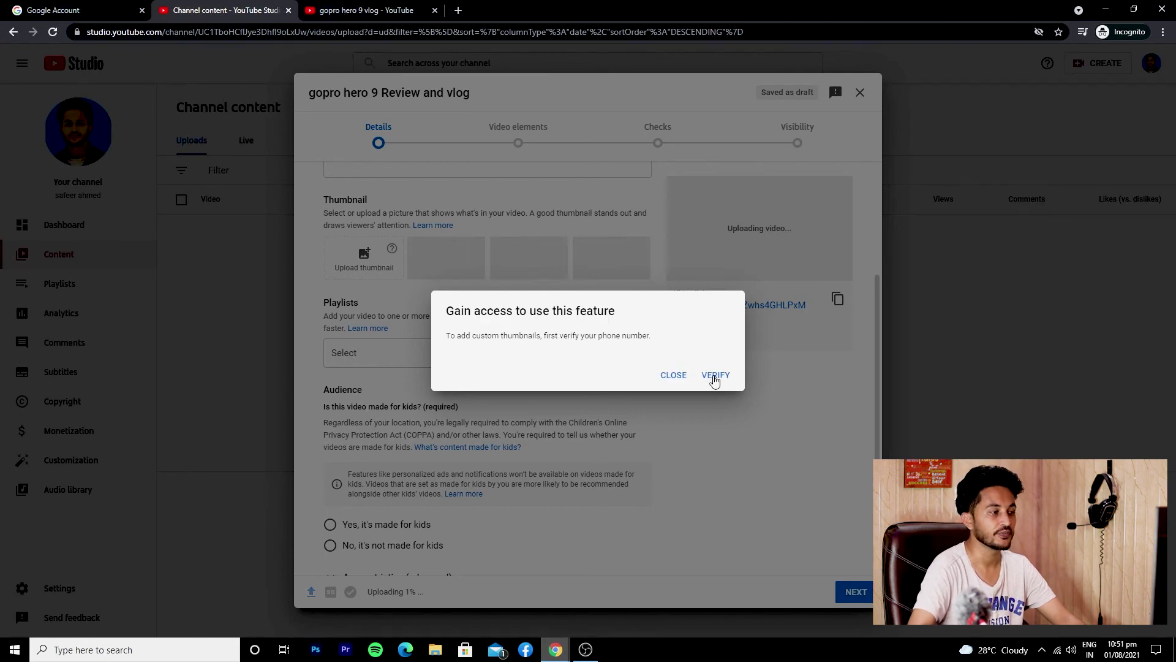
Dismiss the phone verification notice and check the Playlists dropdown, which has no playlists
click(678, 377)
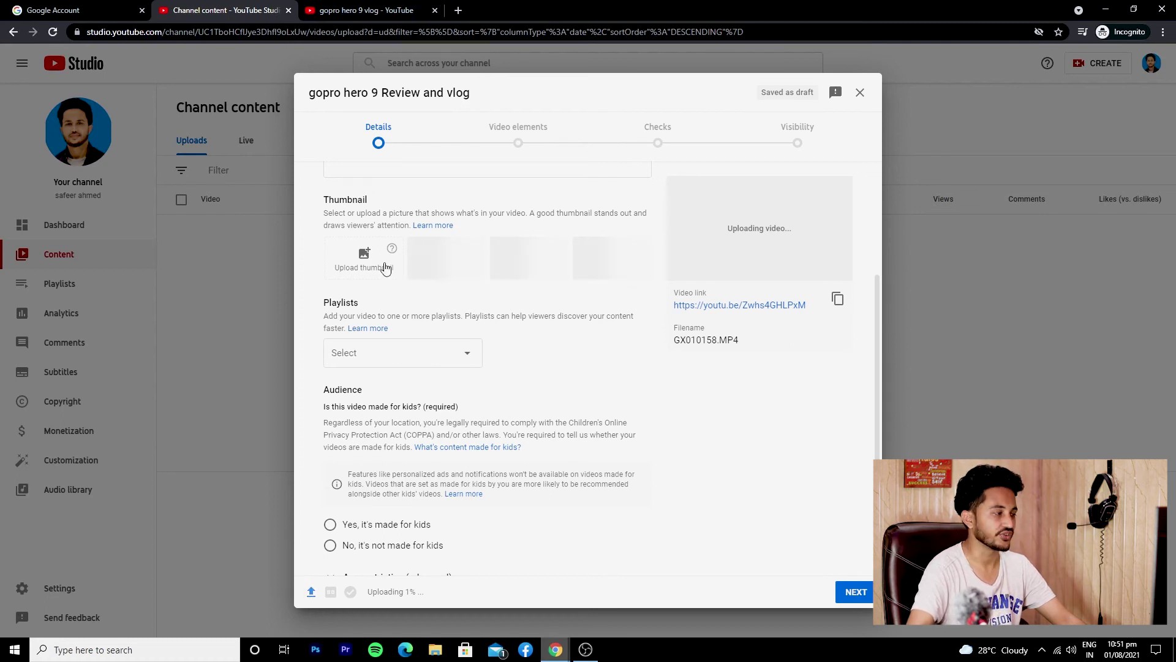
click(412, 362)
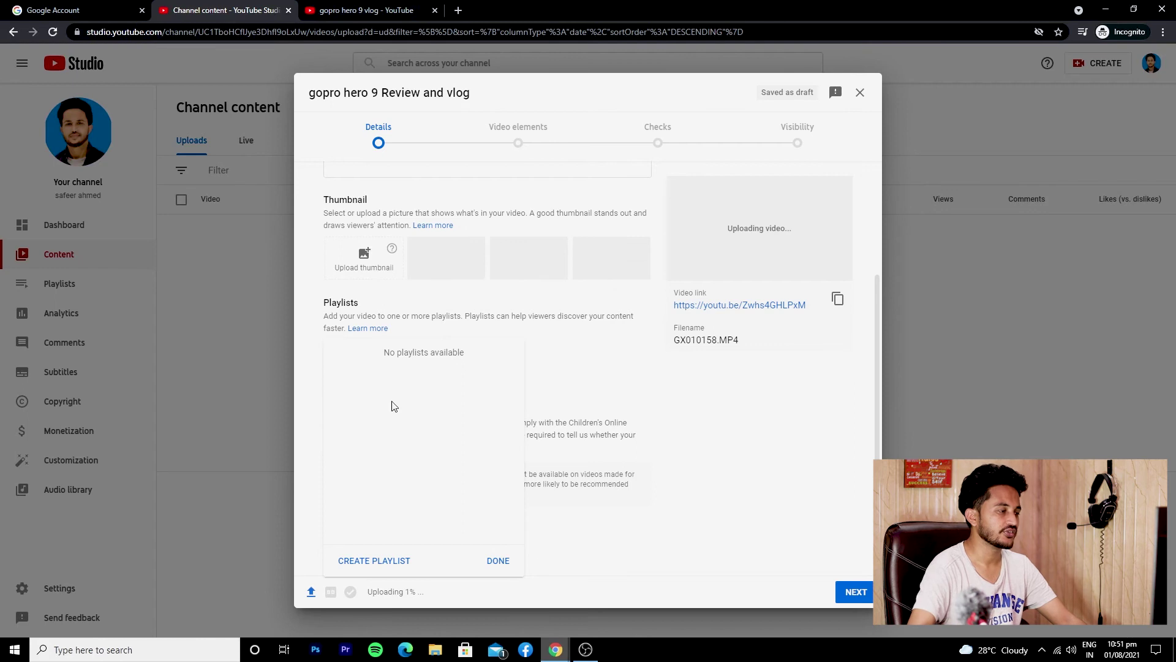
Mark the video 'No, it's not made for kids' and expand the extra settings with Show More
click(604, 333)
scroll(478, 398, down, 2)
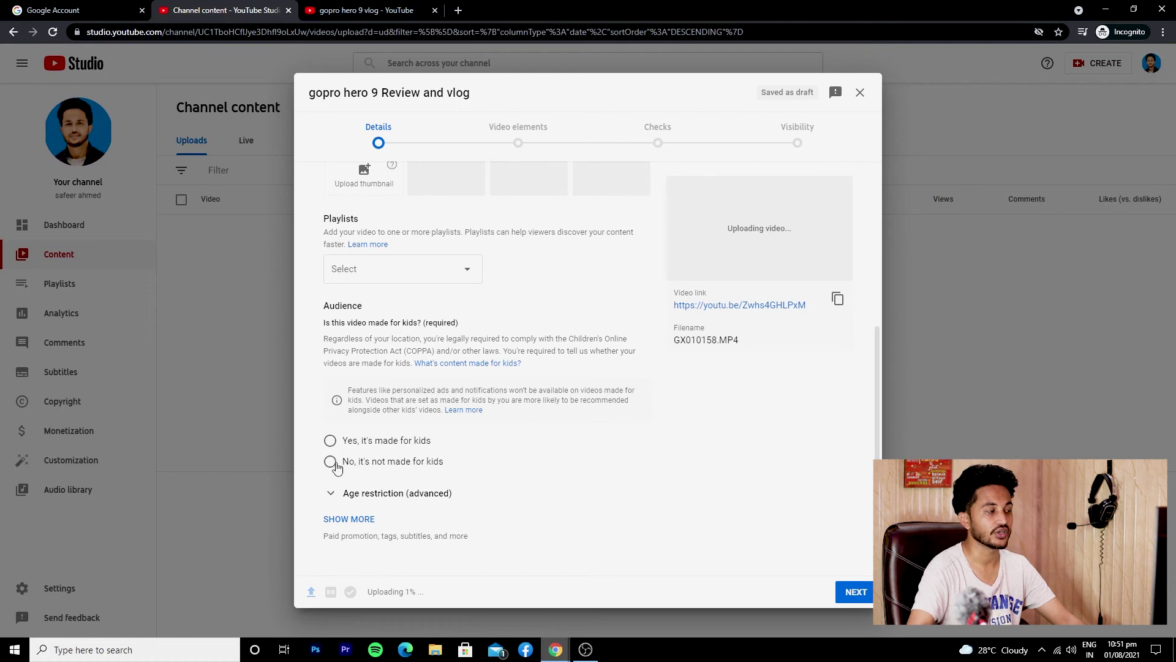
click(387, 466)
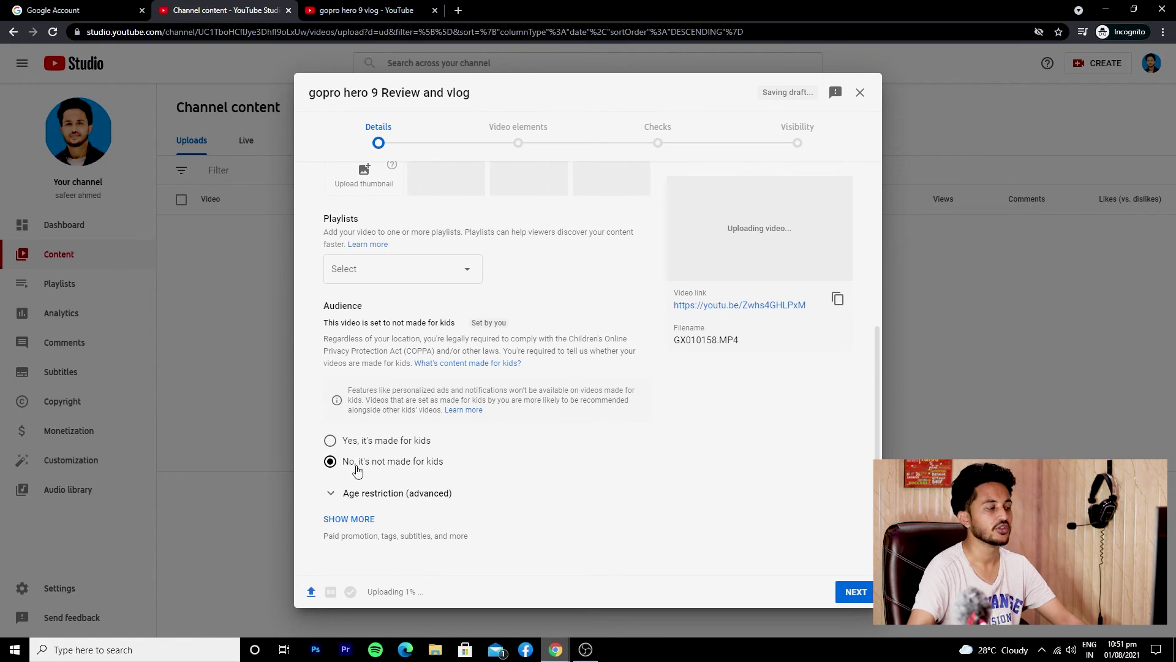
click(340, 518)
scroll(495, 428, down, 3)
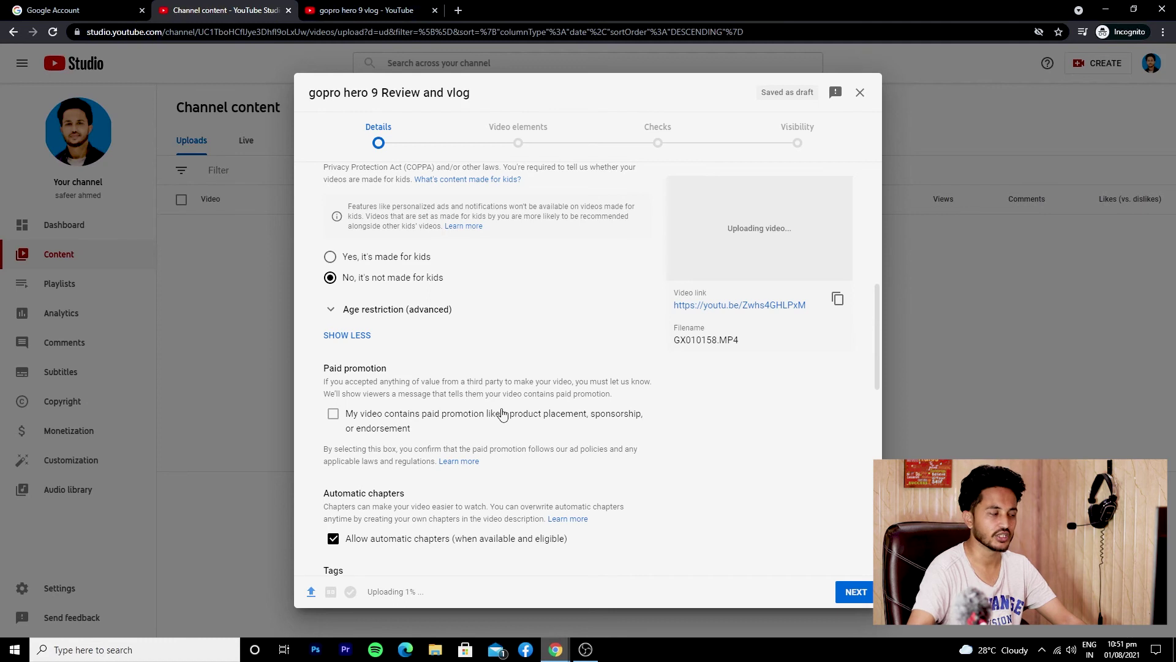
Set the video language to Urdu
scroll(502, 415, down, 5)
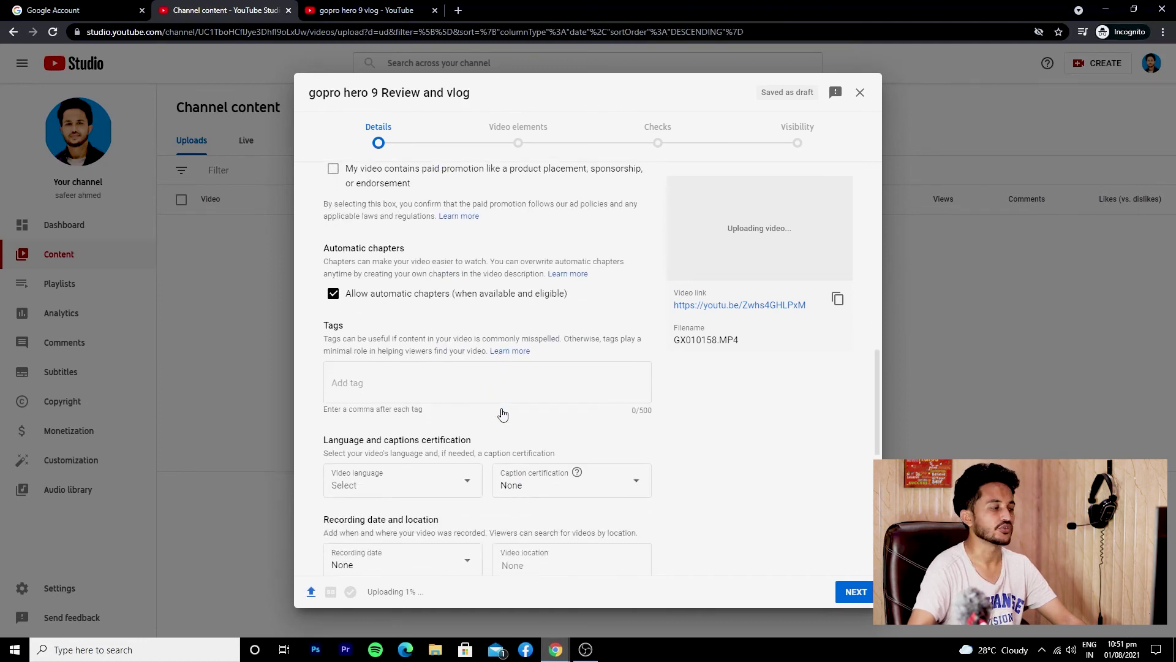
click(427, 329)
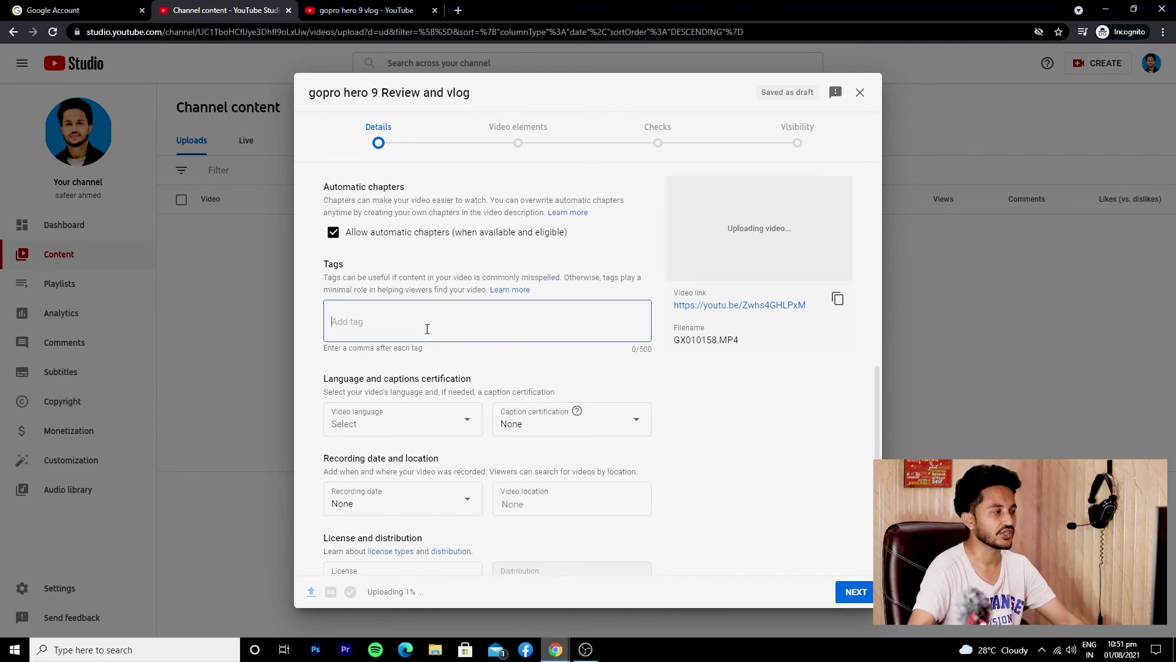
scroll(427, 329, up, 12)
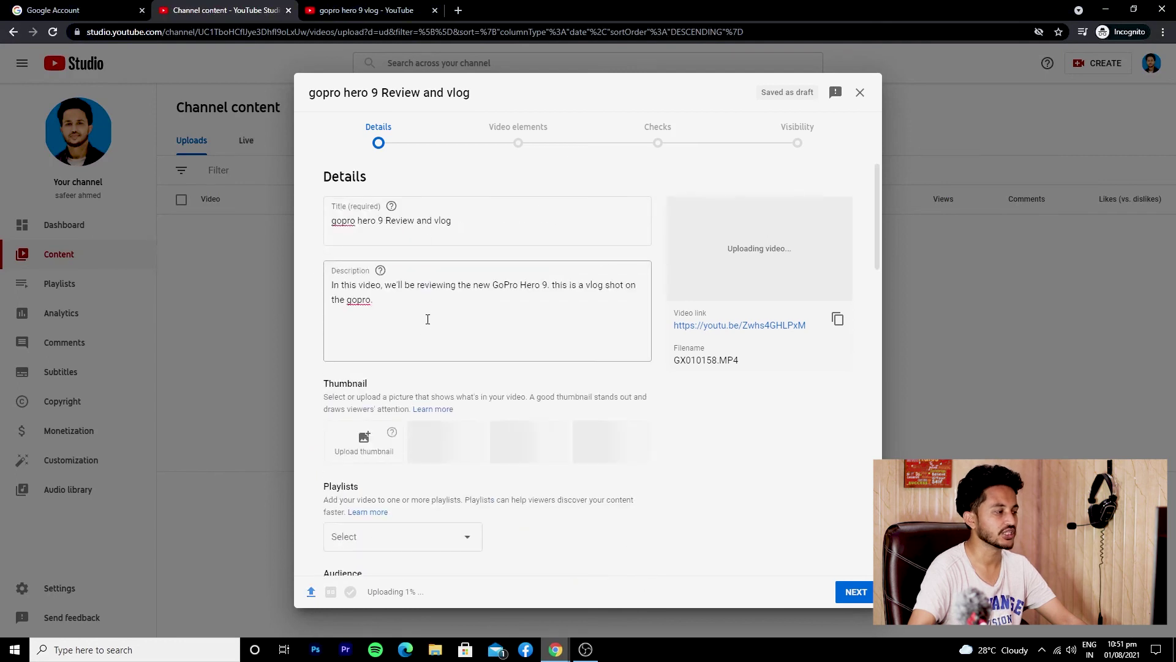
scroll(427, 319, down, 12)
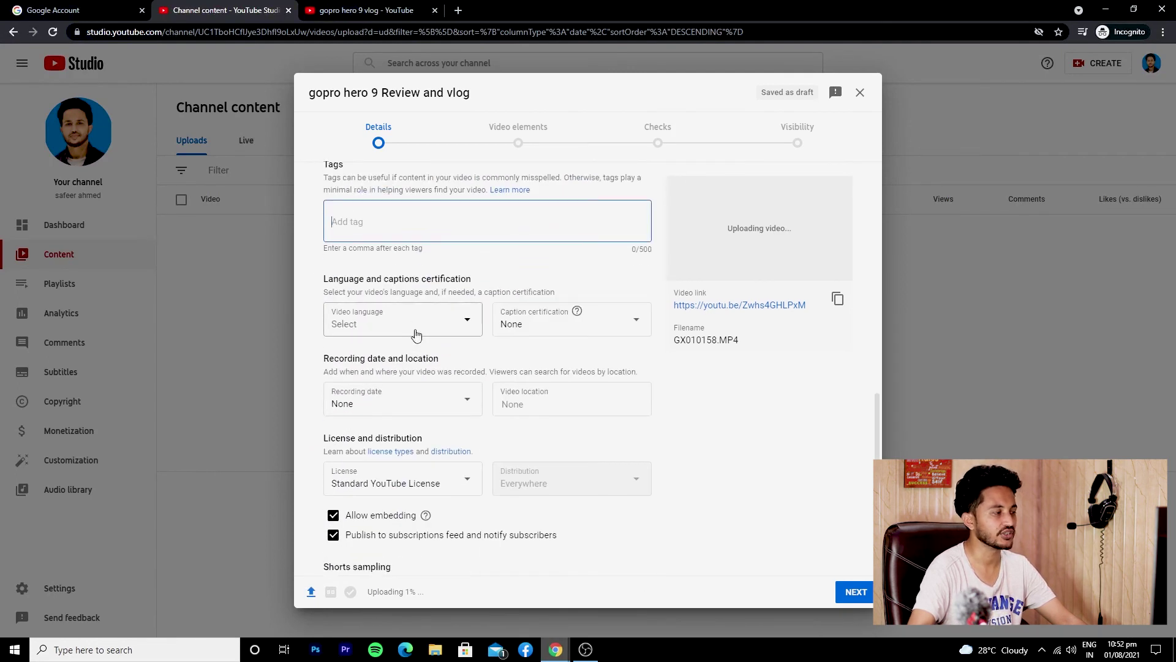
click(423, 321)
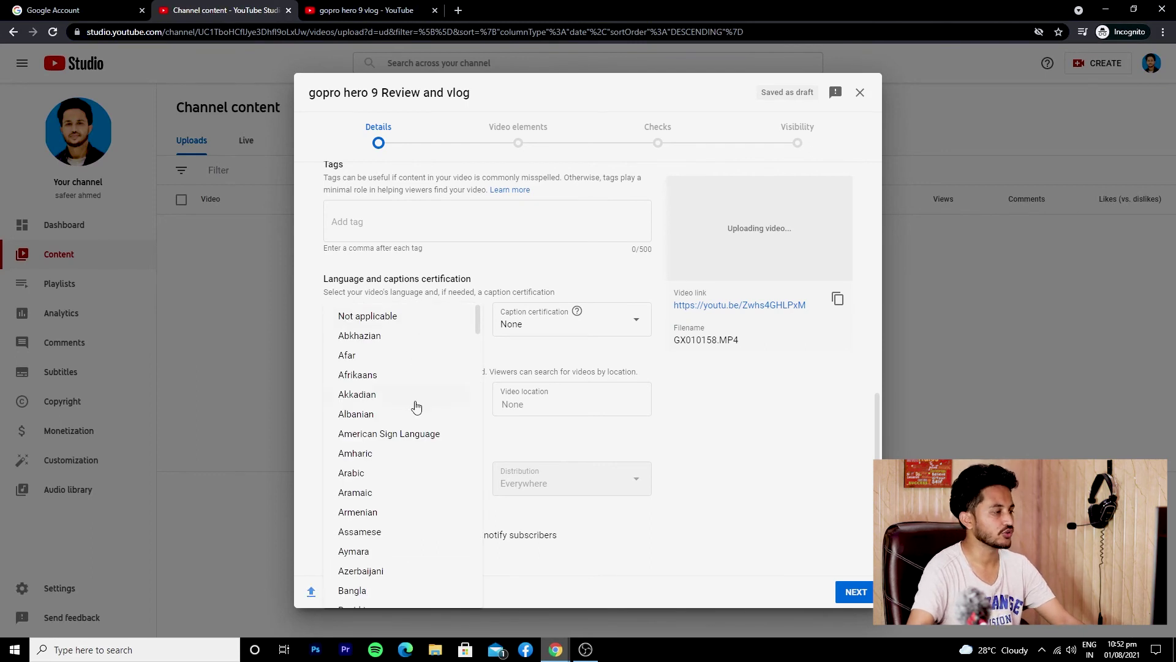
scroll(479, 325, down, 4)
drag(479, 326, 481, 578)
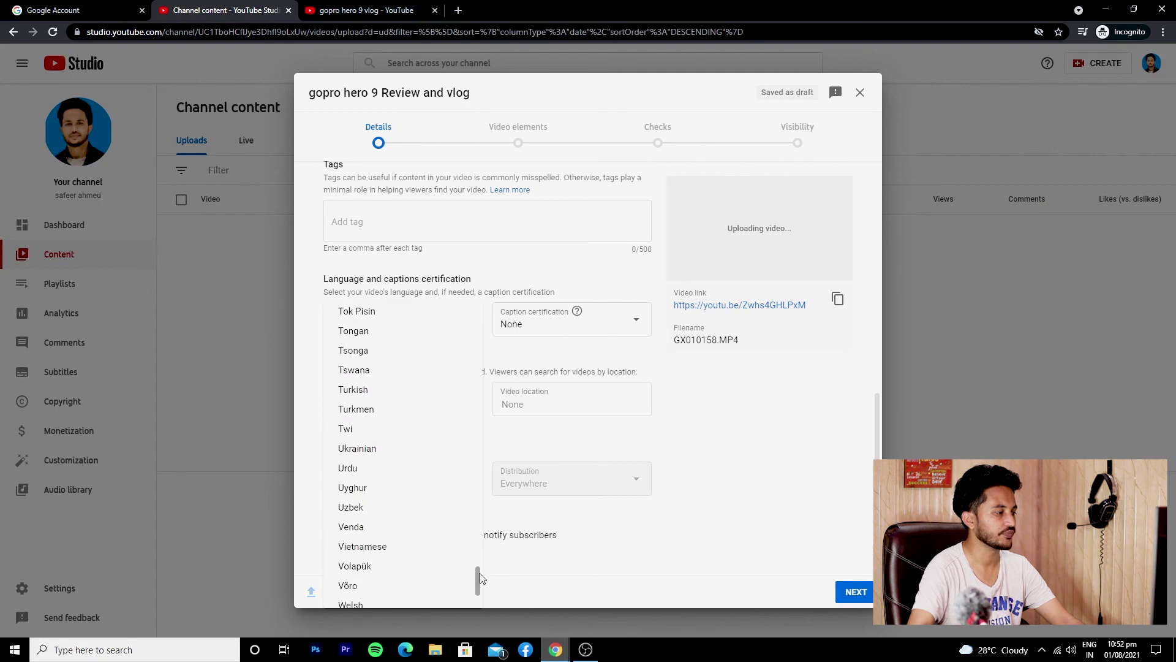
click(390, 469)
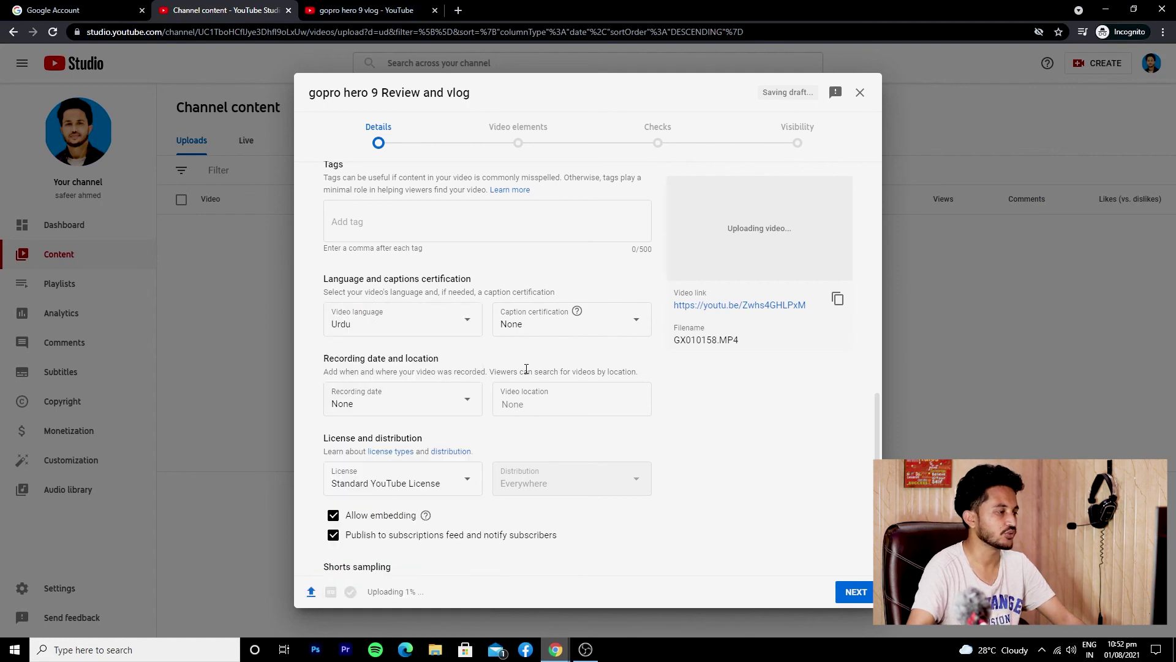
Certify it never aired on U.S. television and set the recording date to Aug 1, 2021
click(541, 331)
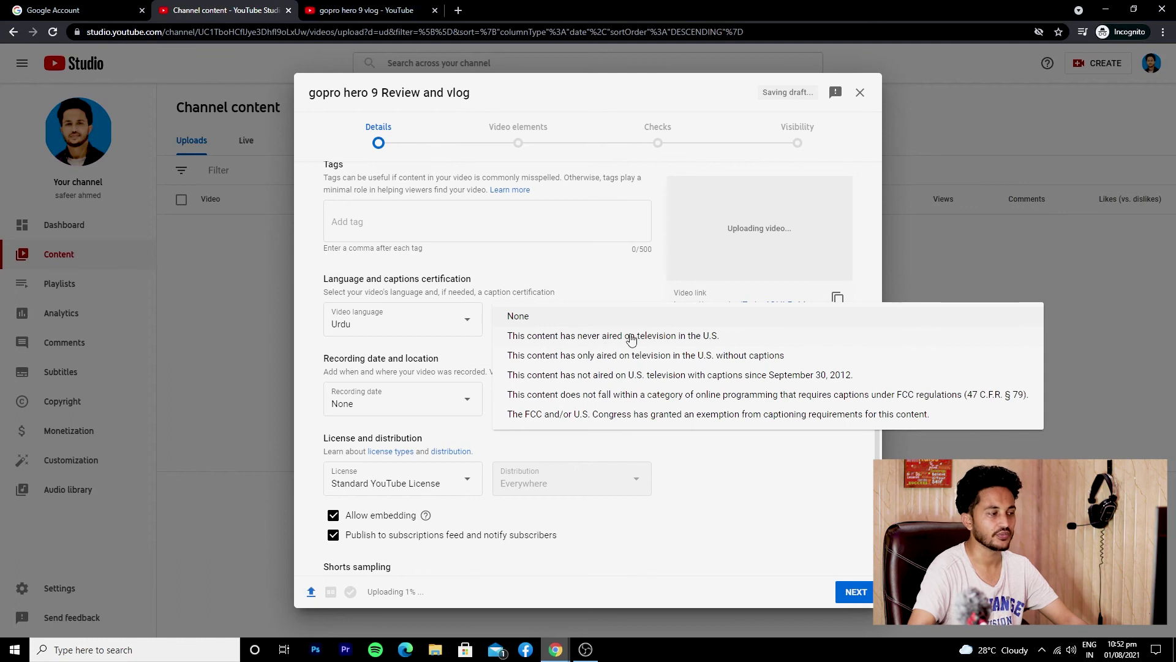
click(684, 340)
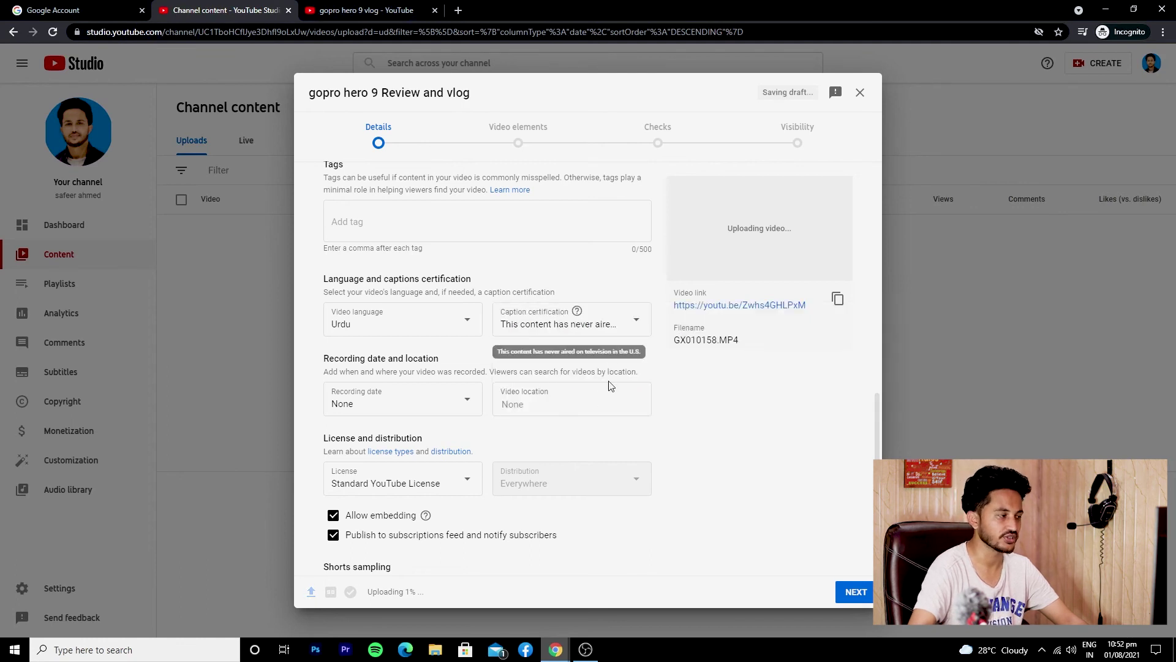
click(459, 401)
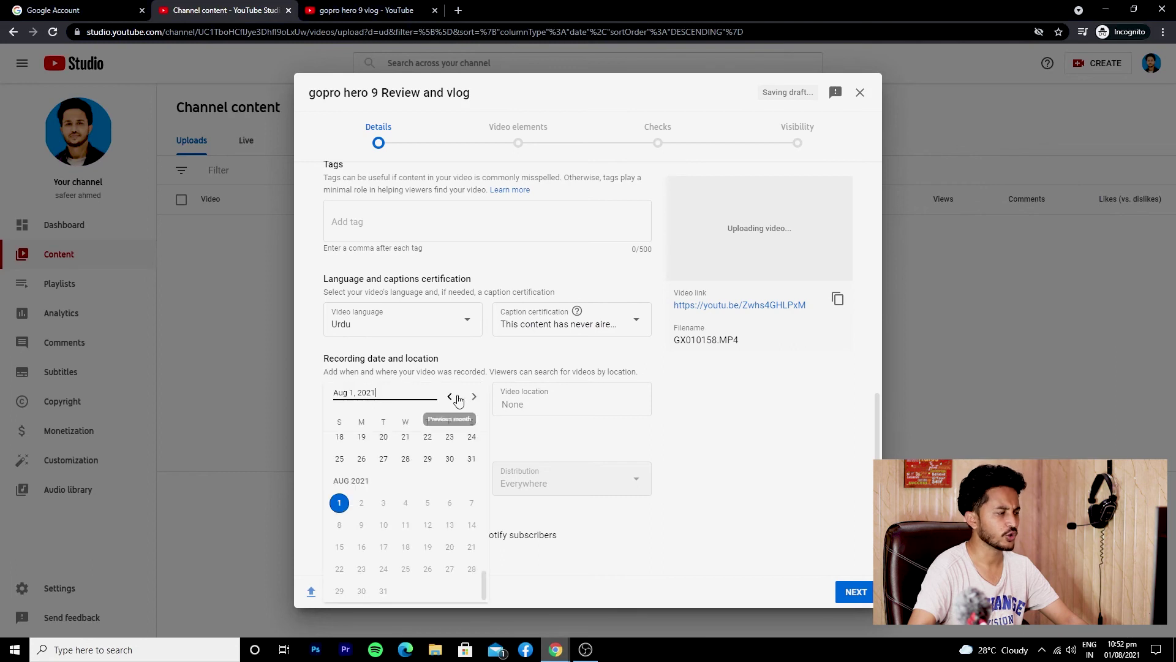
click(341, 501)
scroll(529, 426, down, 2)
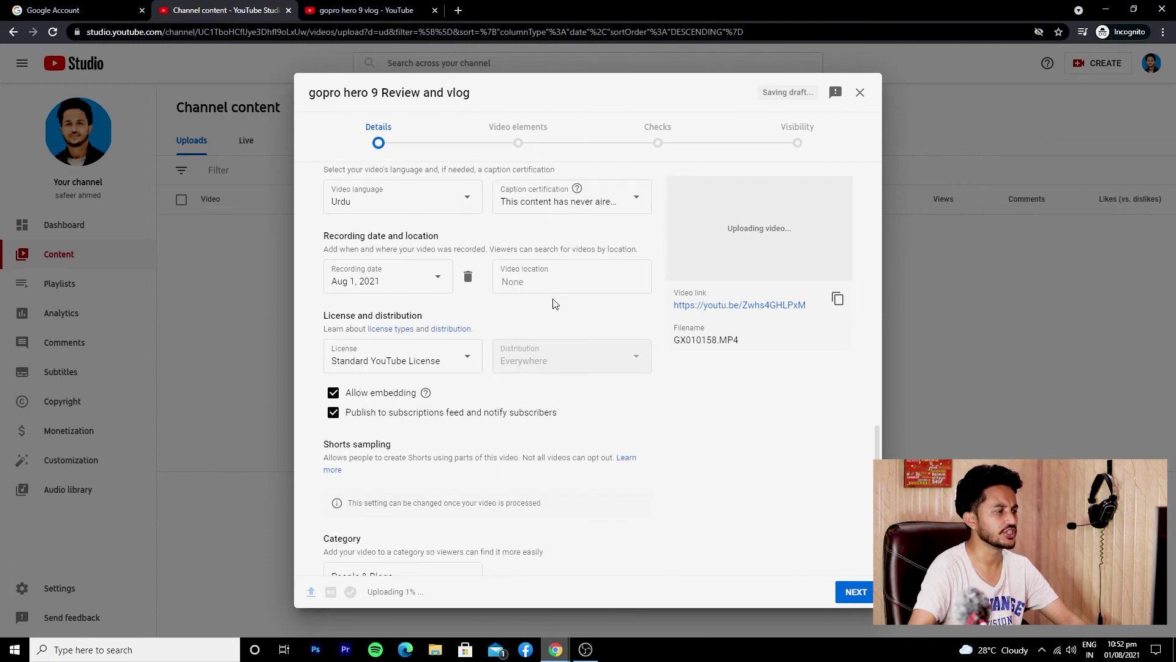
click(568, 281)
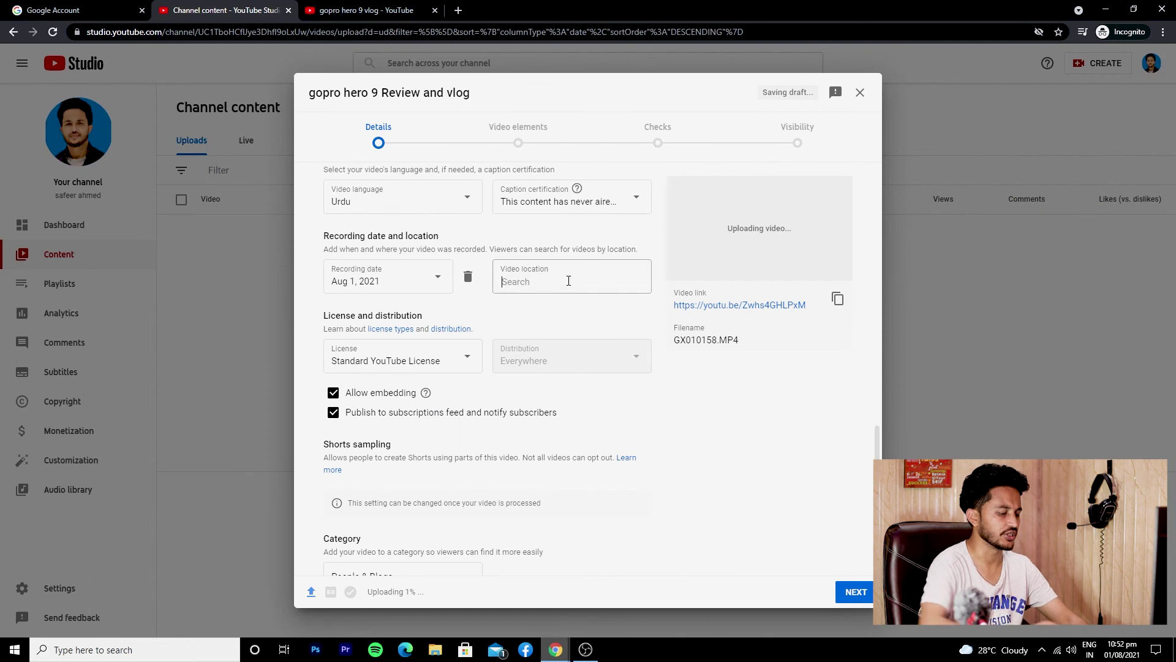
text(Pakistan)
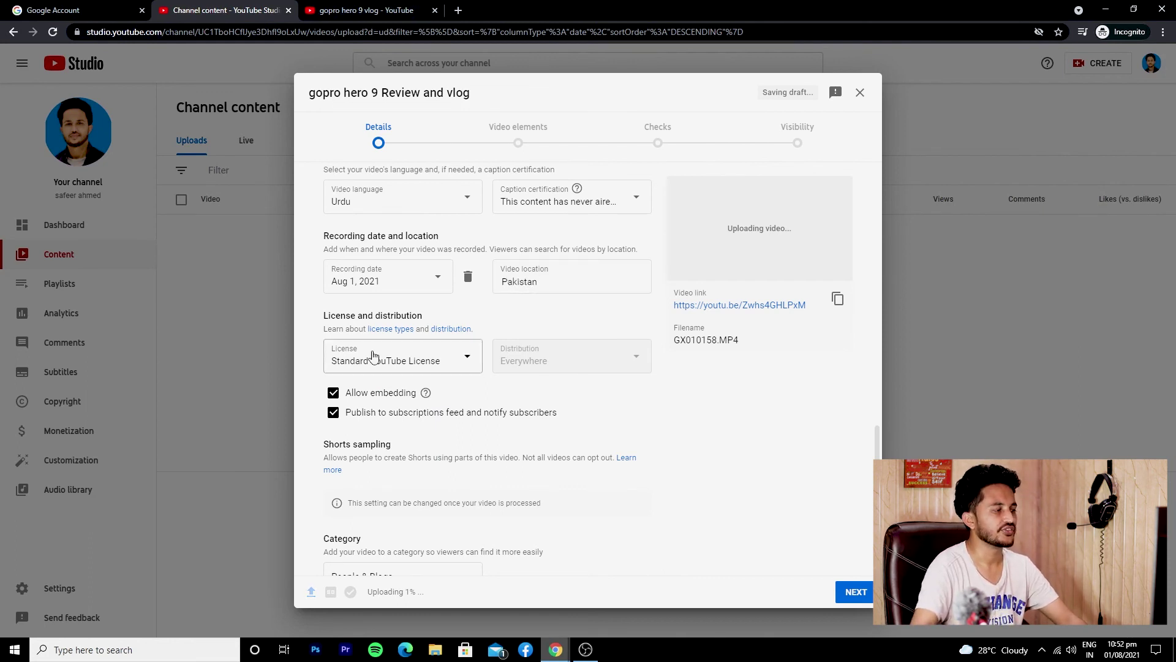
click(427, 357)
click(426, 358)
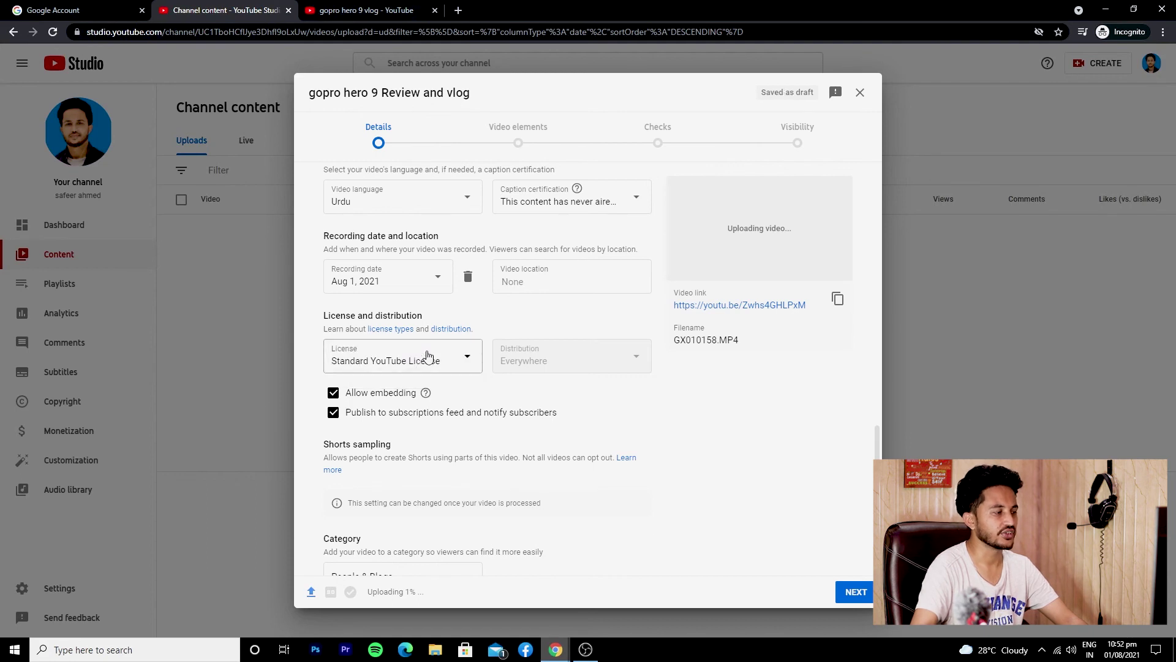
click(390, 362)
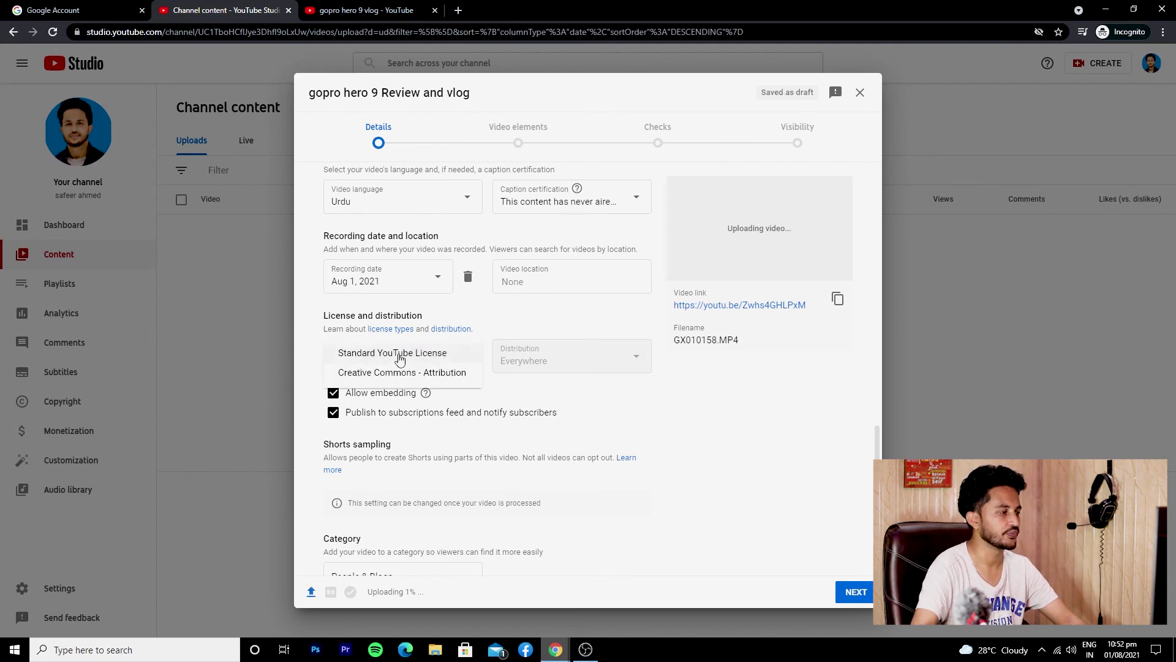
click(558, 400)
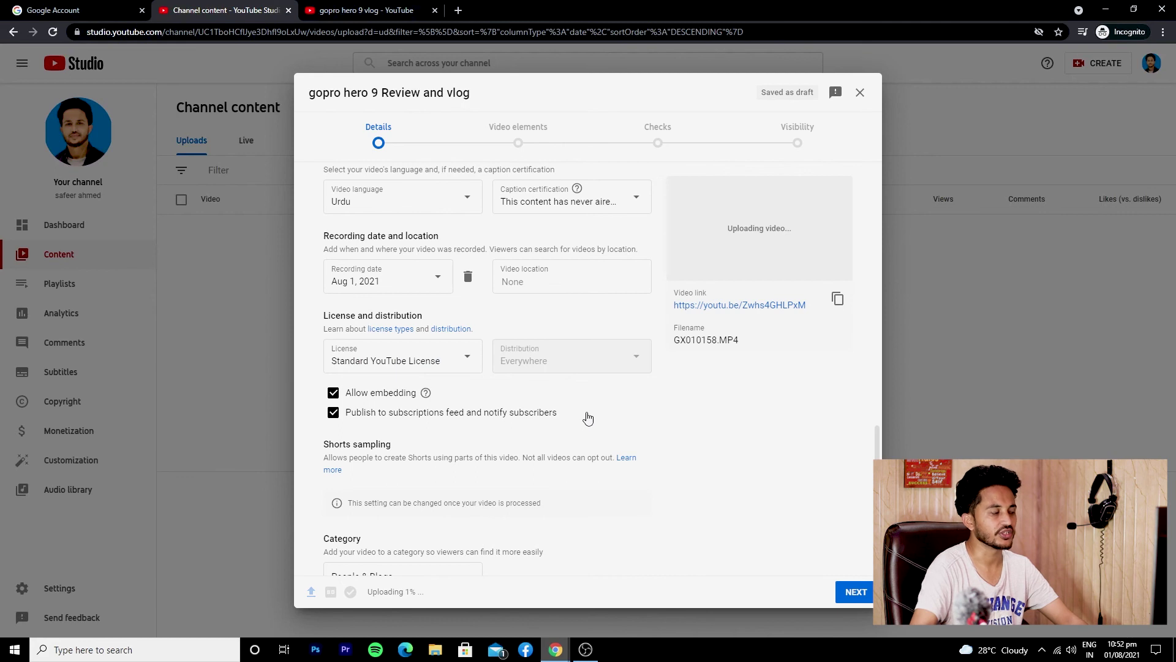
scroll(587, 418, down, 3)
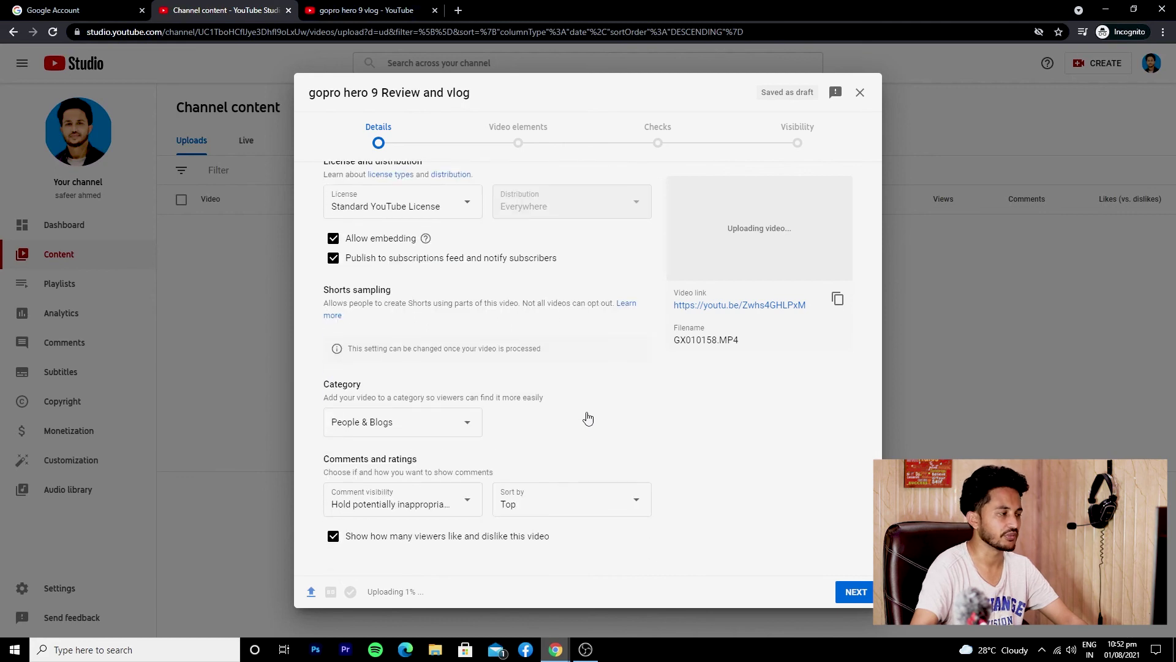
click(424, 415)
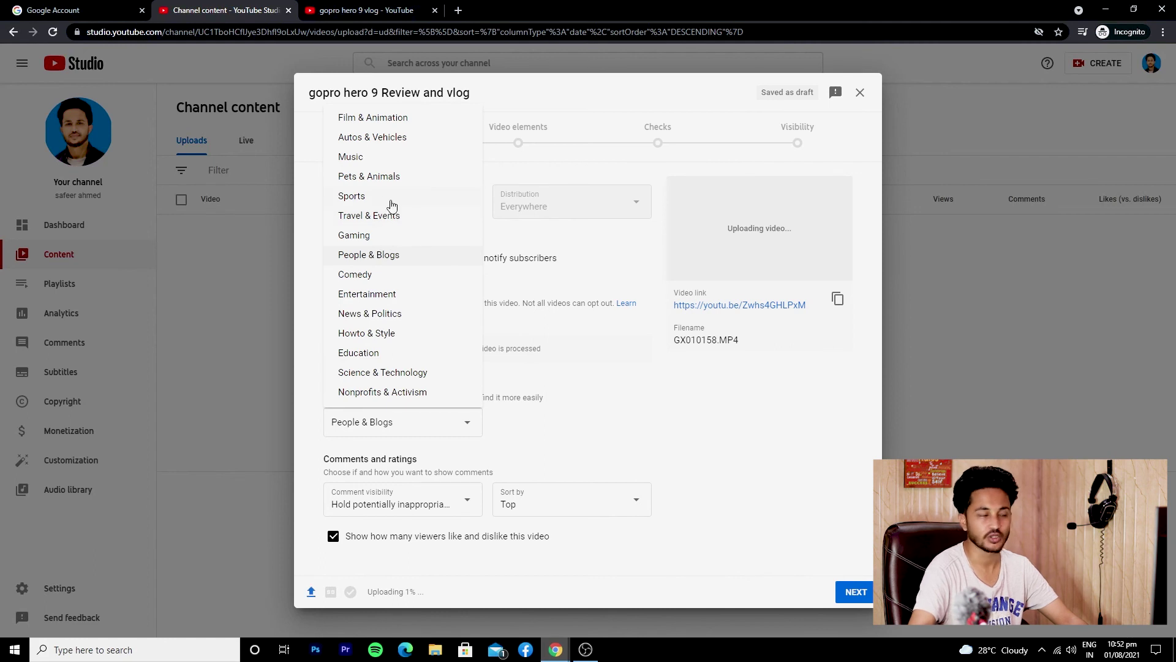
Set category Science & Technology, comments to Allow all comments, and sort comments by Newest
click(386, 372)
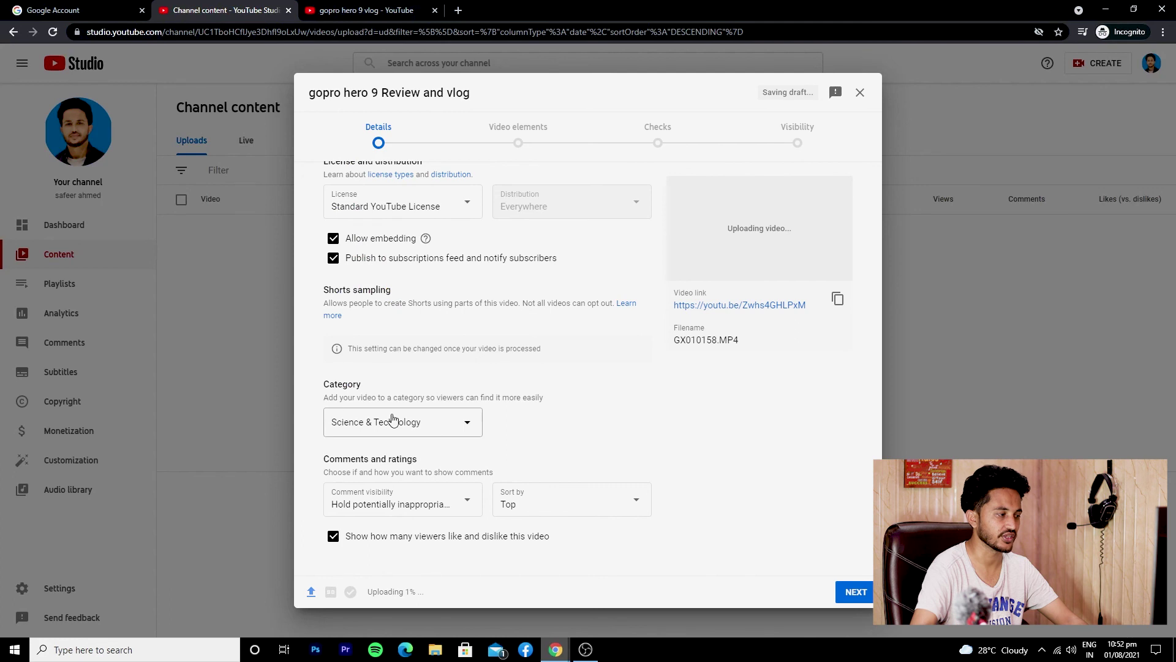
click(419, 506)
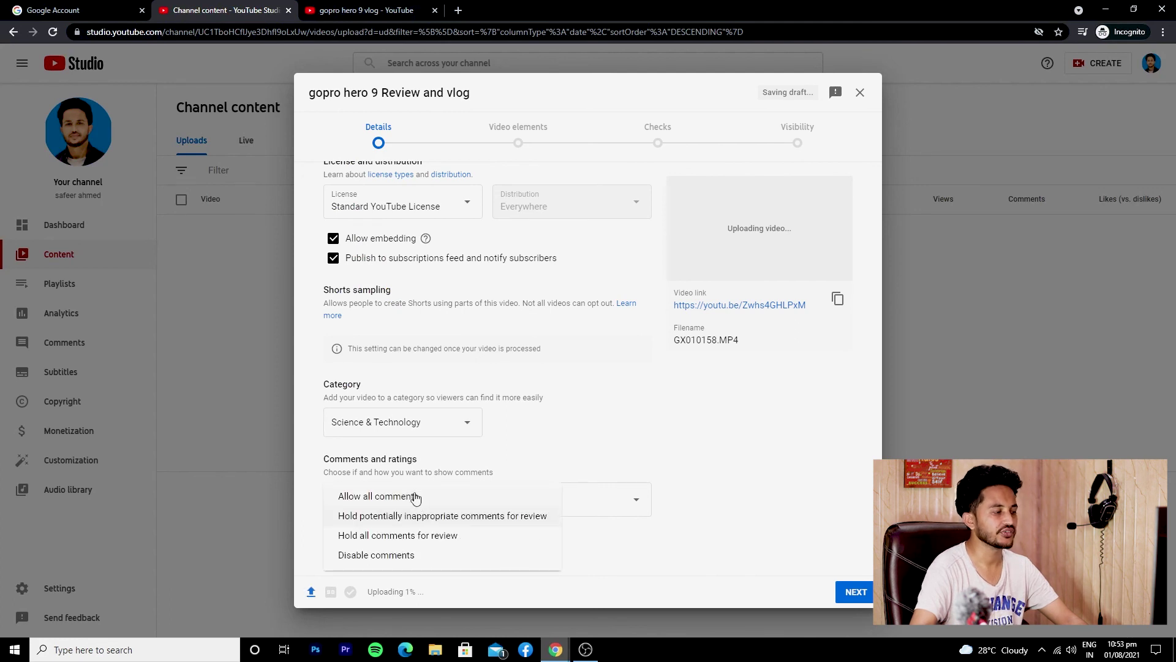
click(417, 500)
click(437, 496)
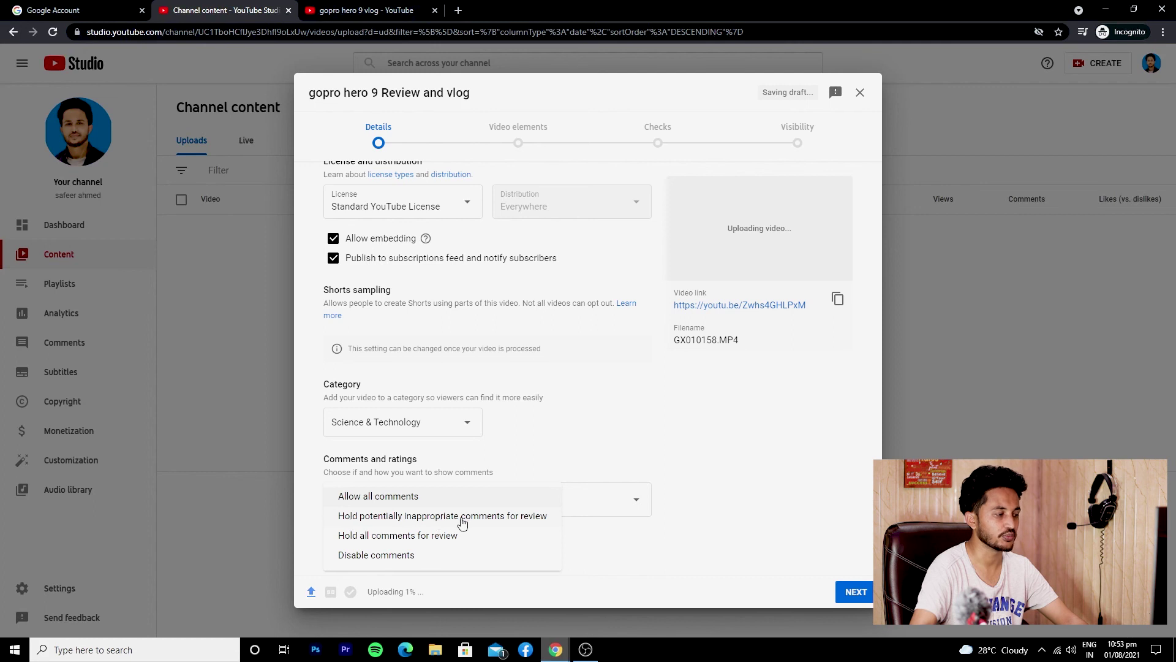
click(485, 504)
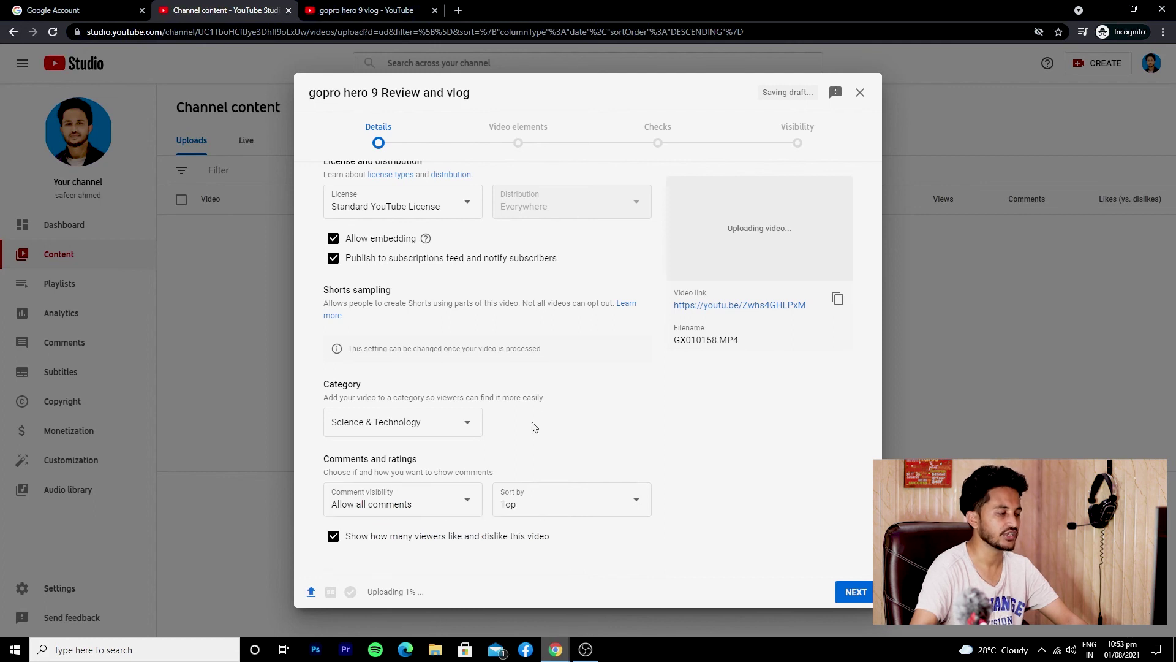
click(563, 509)
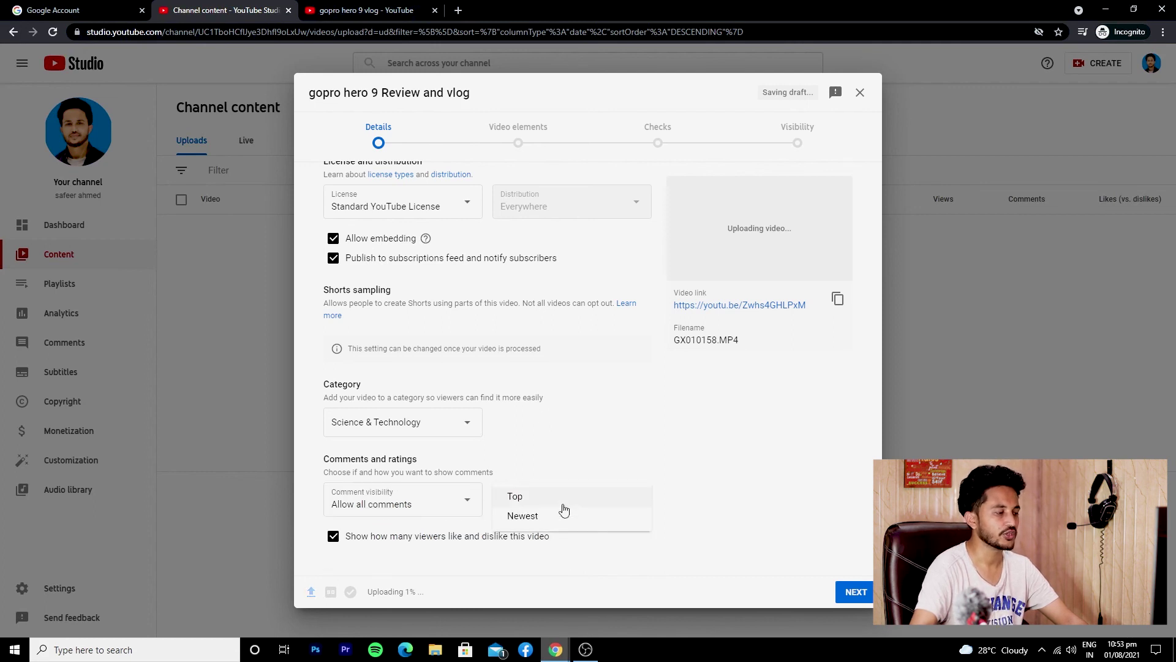
click(551, 515)
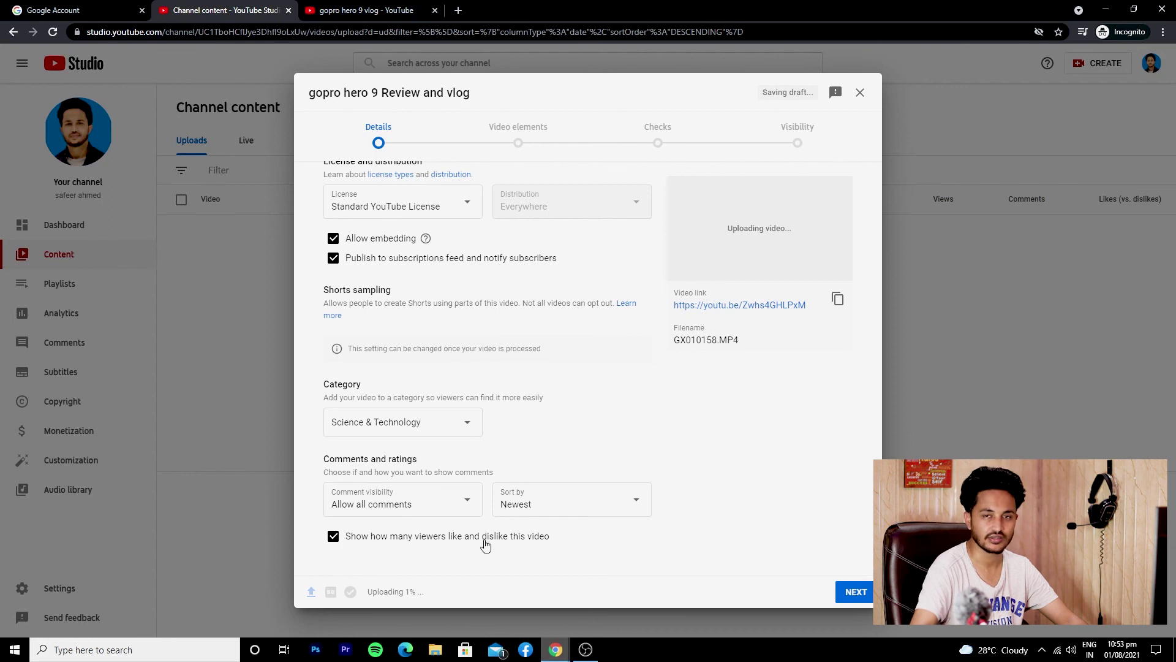
Advance past Details and Video elements to the Checks step of the upload
click(839, 593)
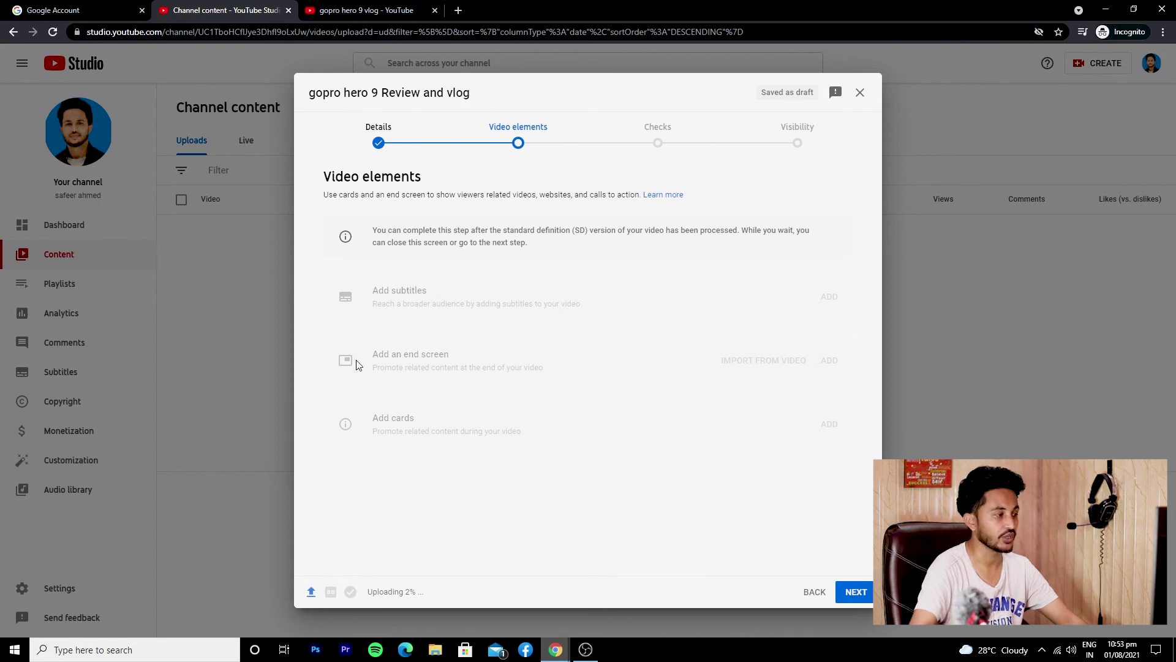
drag(357, 360, 468, 358)
click(438, 383)
drag(359, 425, 509, 425)
click(520, 425)
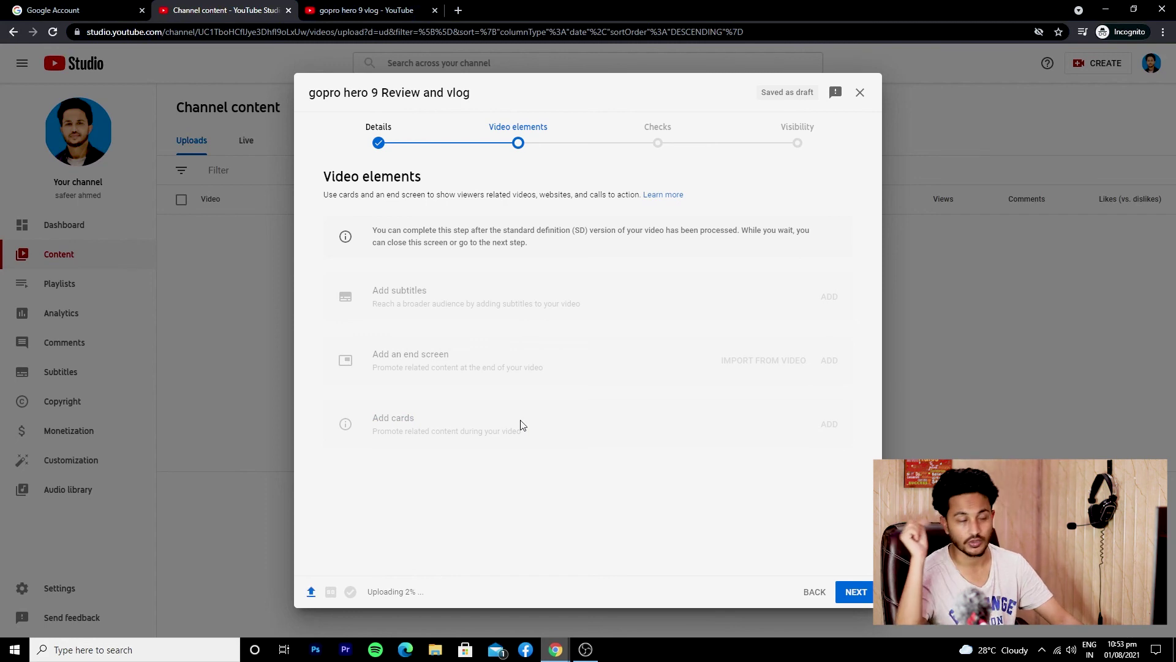
click(653, 140)
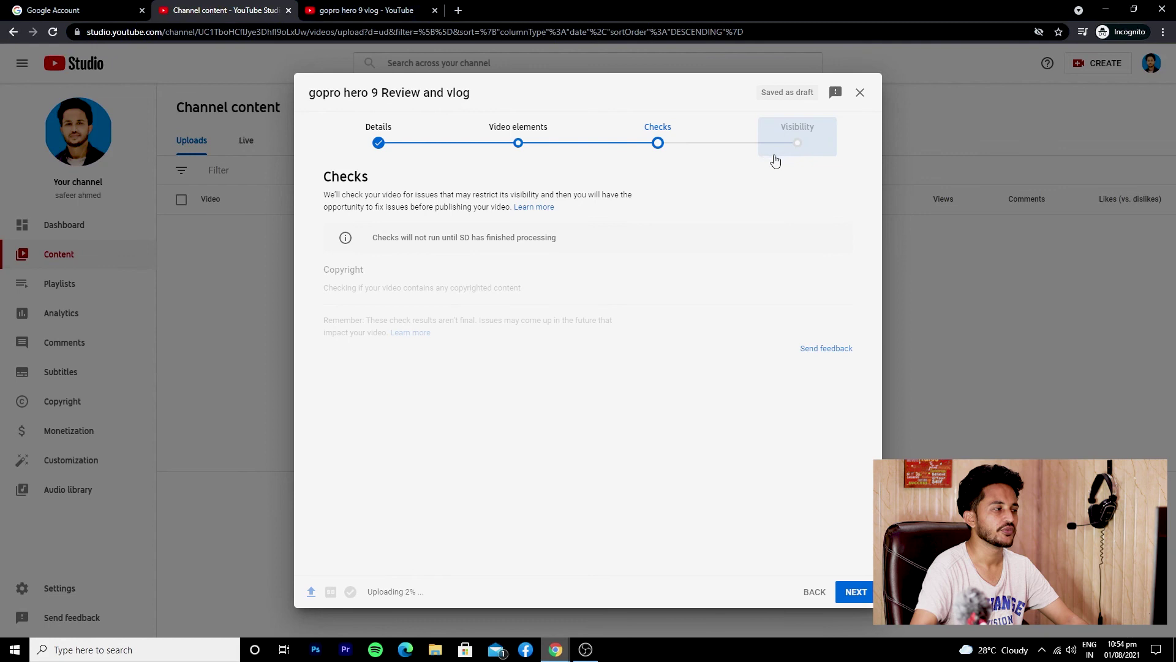
Keep visibility at Unlisted on the Visibility step and save the video
click(797, 146)
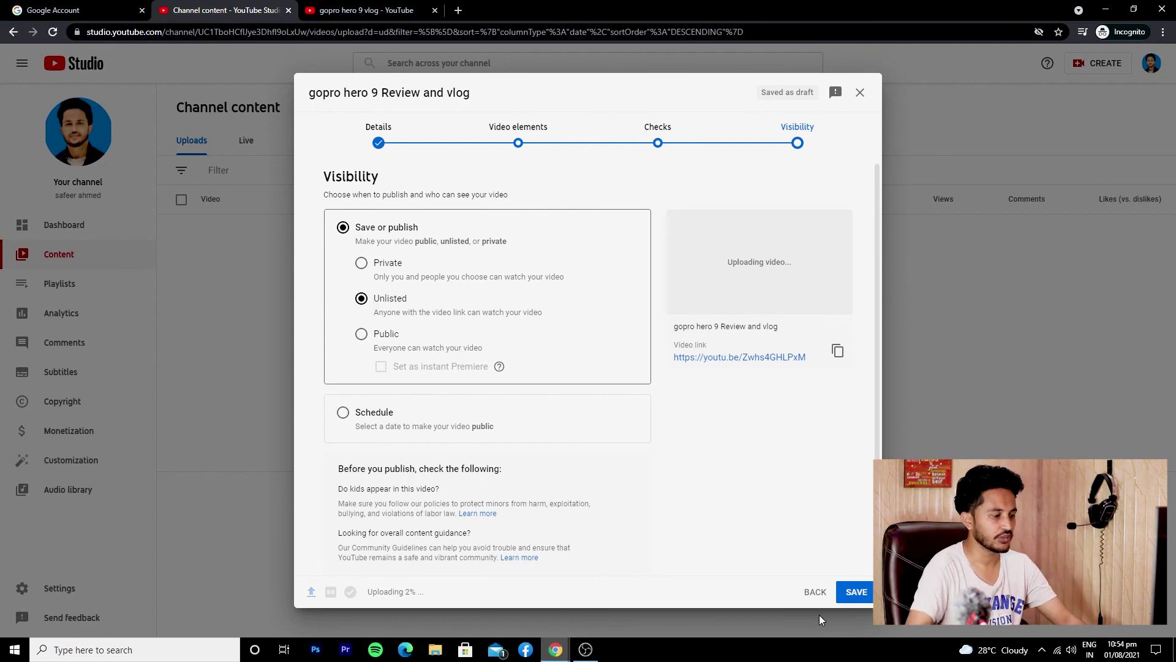
click(857, 593)
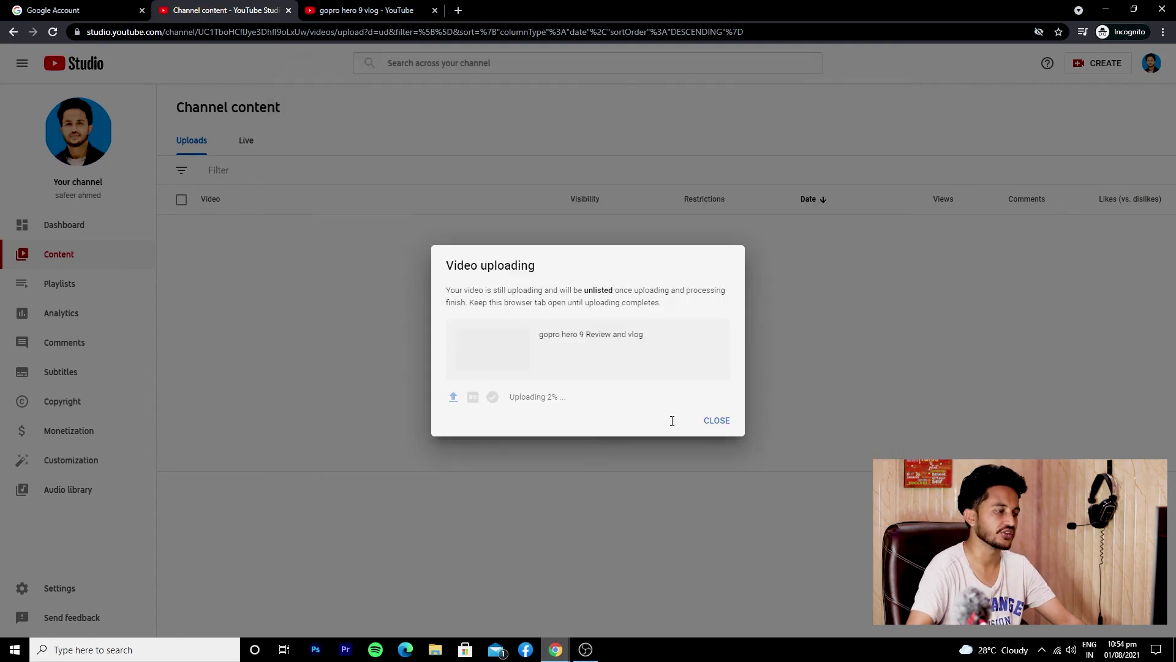
Close the uploading notice and confirm cancelling the upload
click(720, 421)
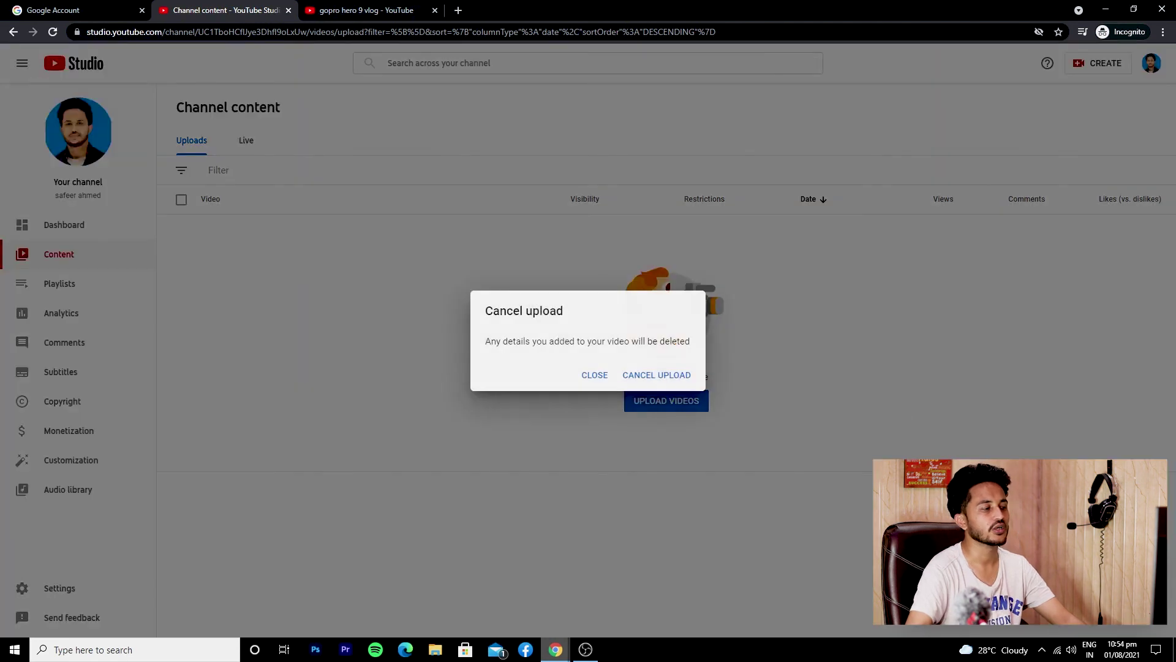
click(652, 375)
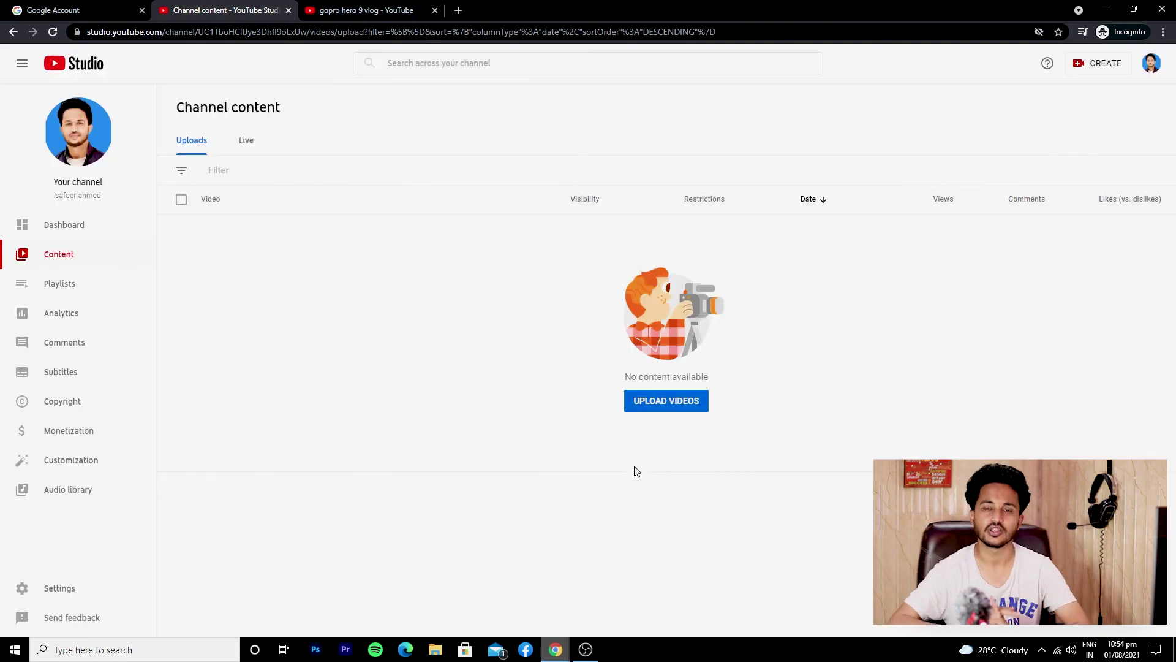